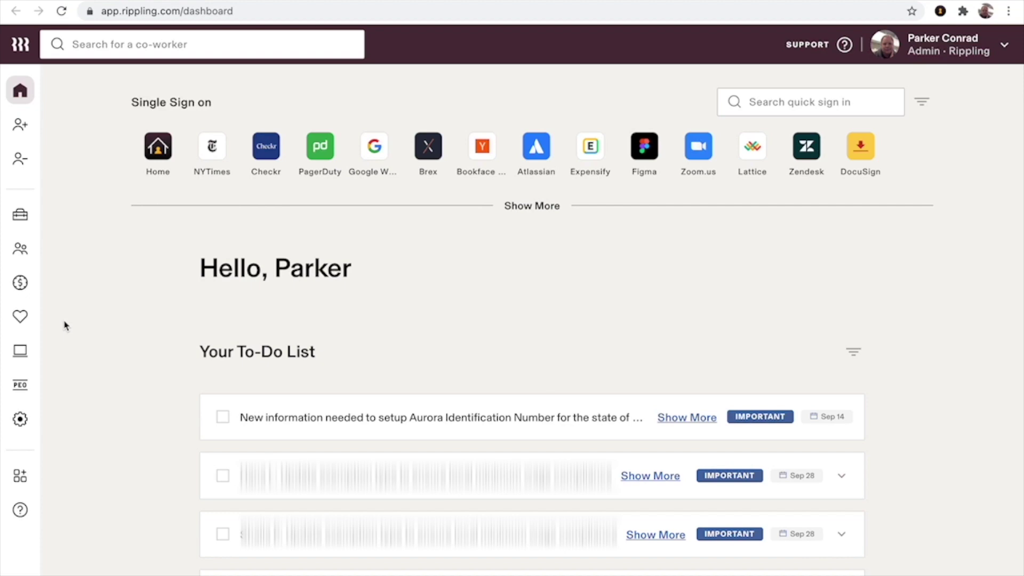
Look through the company apps on the dashboard, from the built-in apps down to the third-party integrations.
{"action": "scroll", "coordinate": [64, 325], "scroll_direction": "down", "scroll_amount": 10}
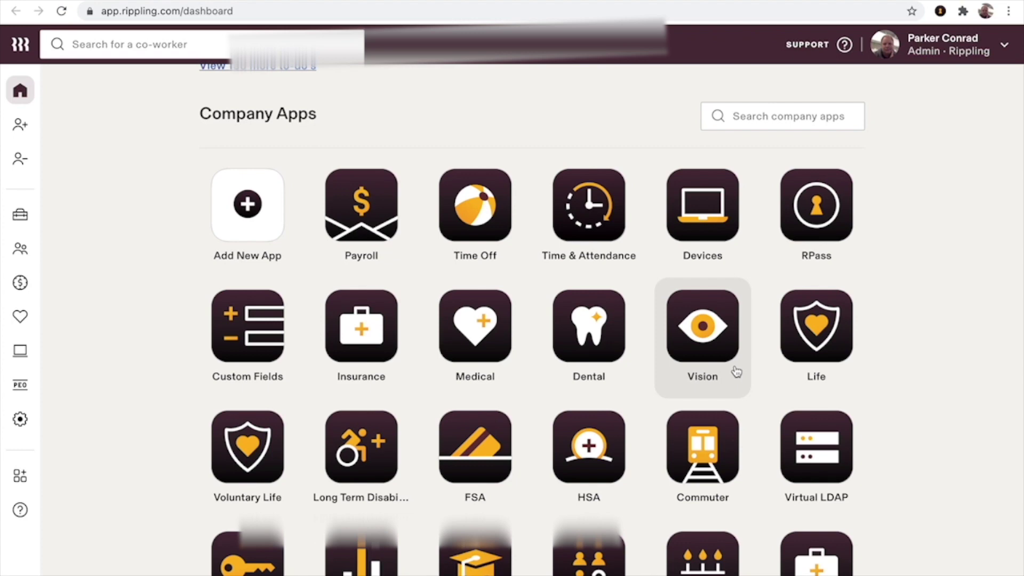
{"action": "scroll", "coordinate": [736, 371], "scroll_direction": "down", "scroll_amount": 7}
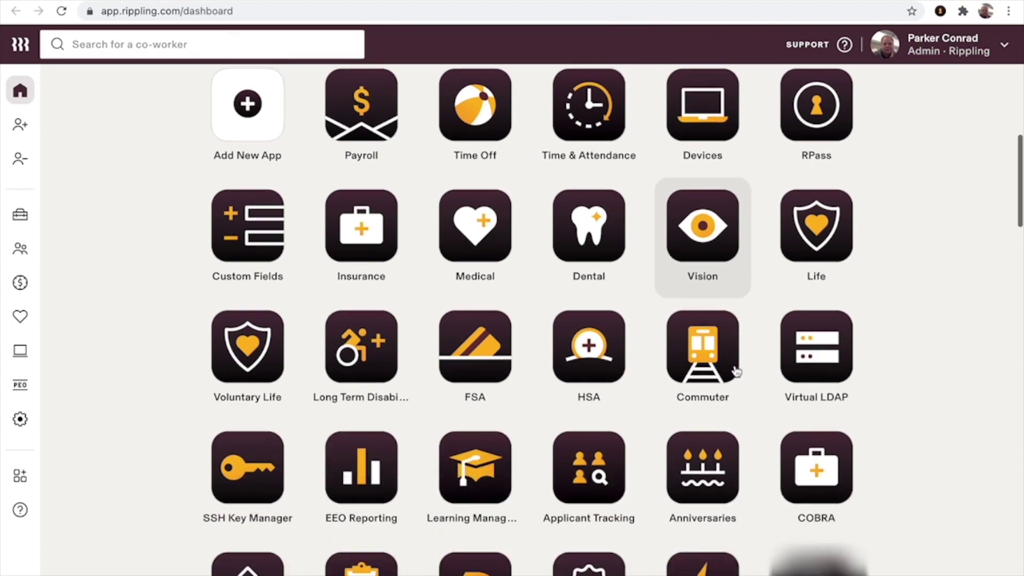
{"action": "scroll", "coordinate": [736, 372], "scroll_direction": "down", "scroll_amount": 3}
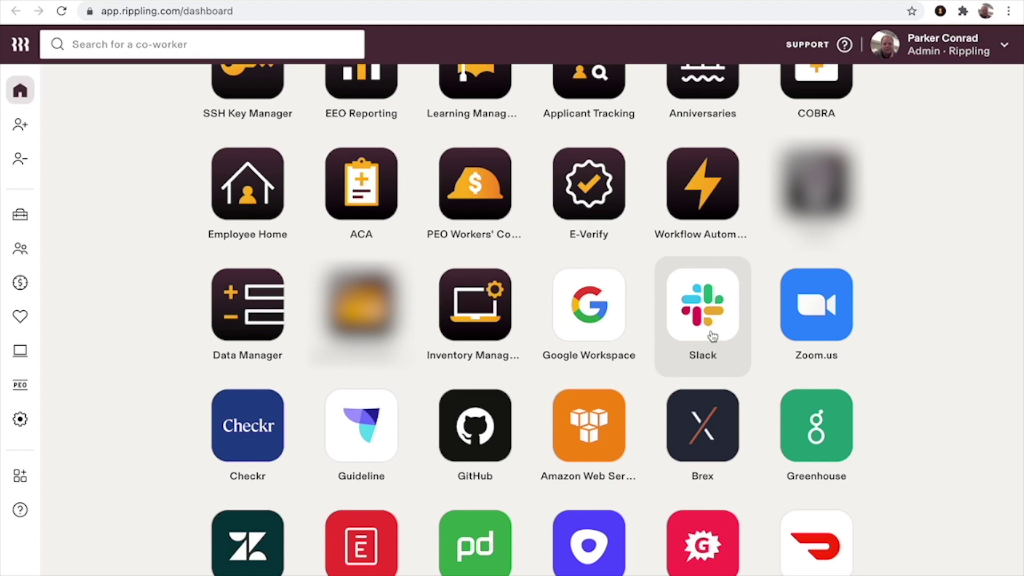
{"action": "scroll", "coordinate": [712, 335], "scroll_direction": "down", "scroll_amount": 3}
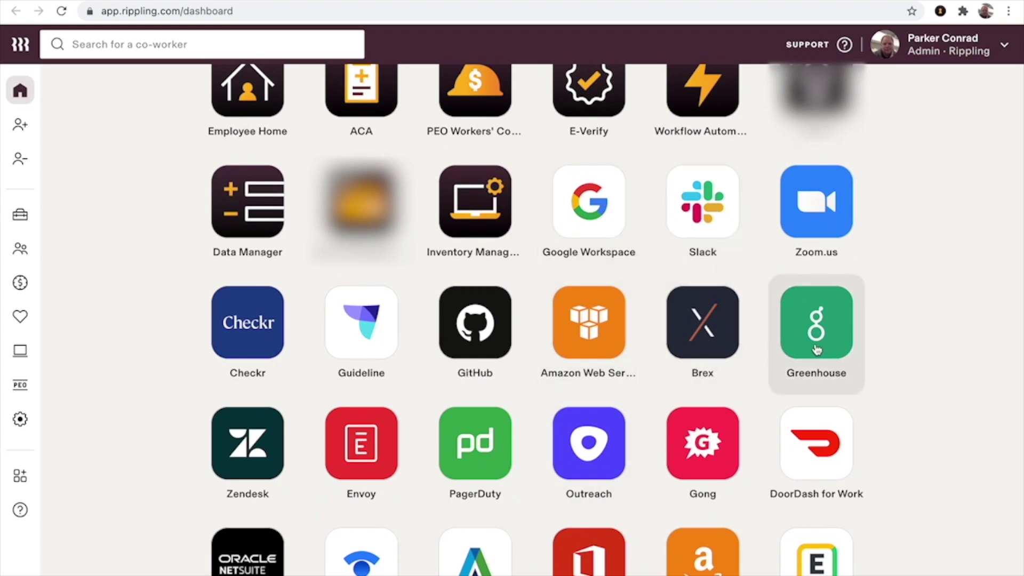
{"action": "scroll", "coordinate": [817, 363], "scroll_direction": "down", "scroll_amount": 2}
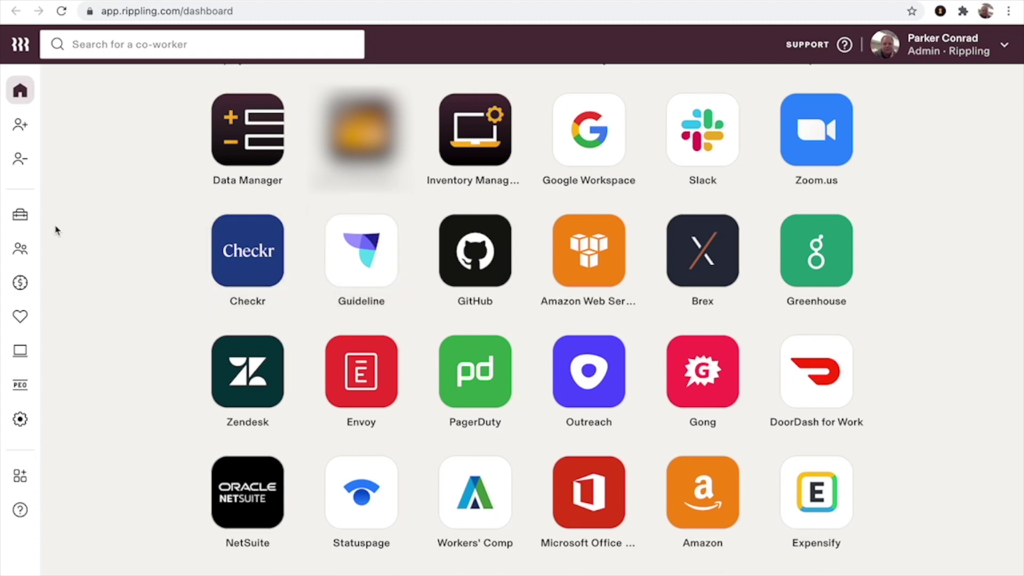
Open the Reports tool.
{"action": "left_click", "coordinate": [21, 217]}
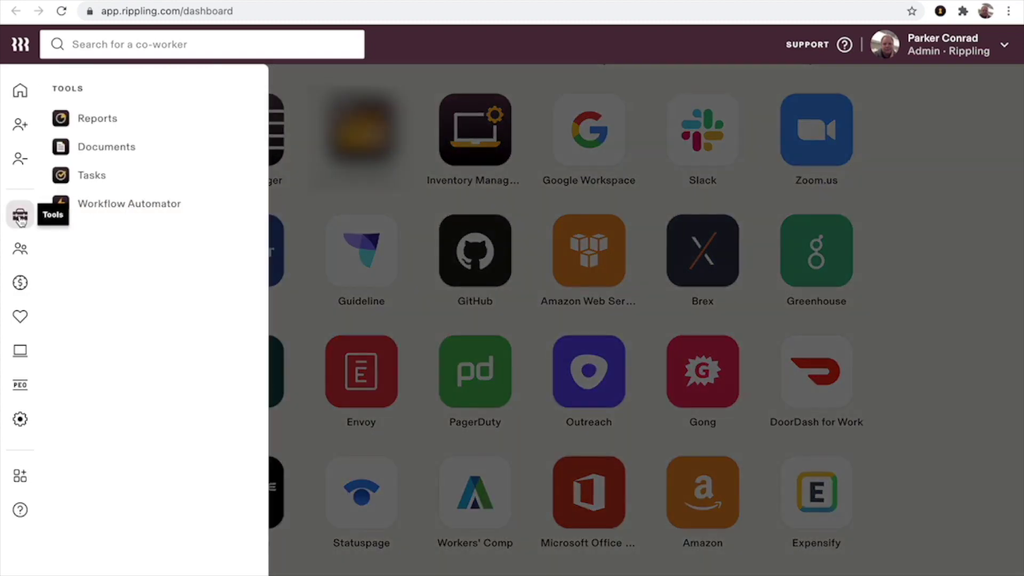
{"action": "left_click", "coordinate": [95, 120]}
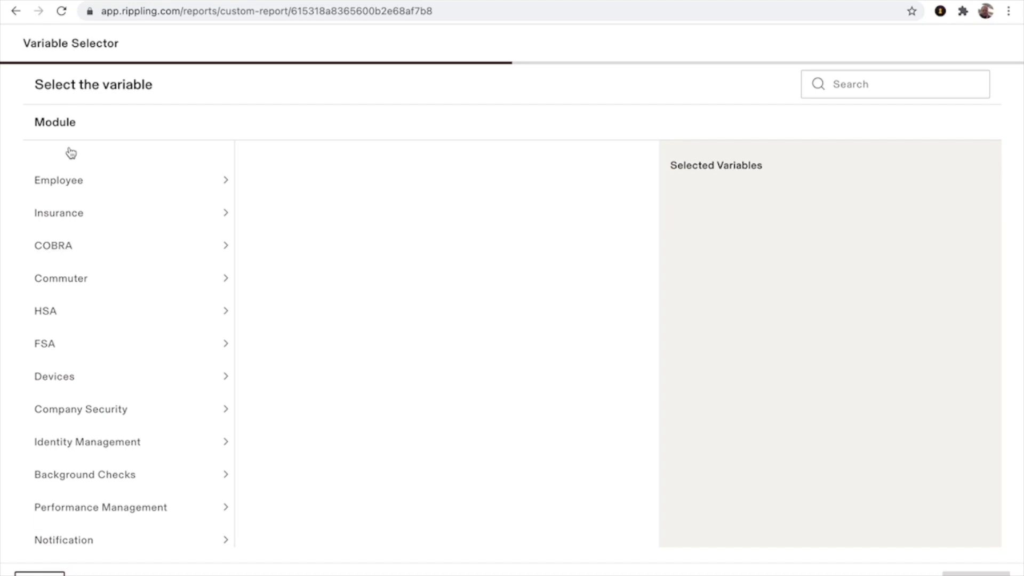
Examine the report variables offered for Employee Details, Job Information and Compensation, and for Medical under Insurance.
{"action": "left_click", "coordinate": [84, 178]}
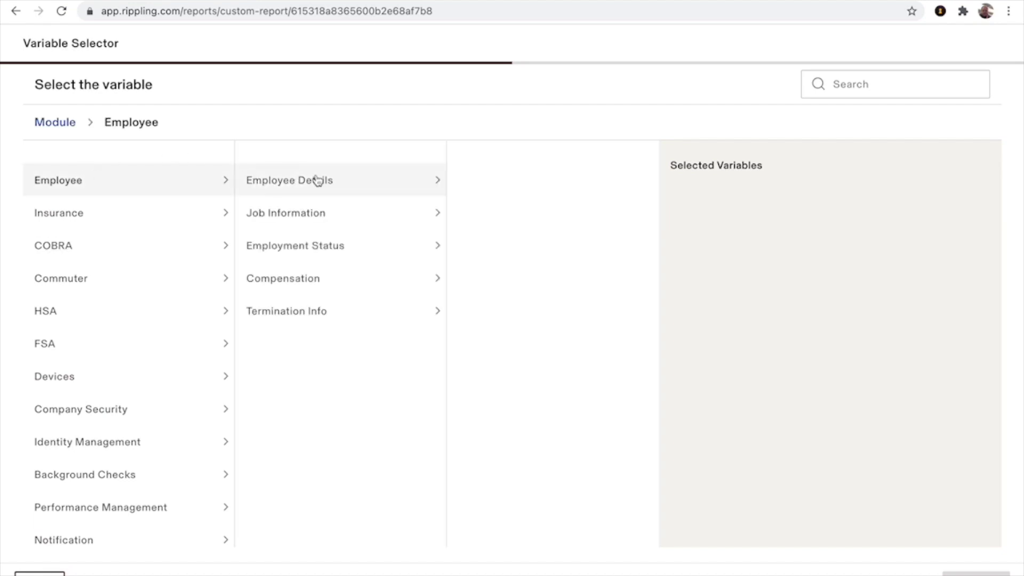
{"action": "left_click", "coordinate": [347, 187]}
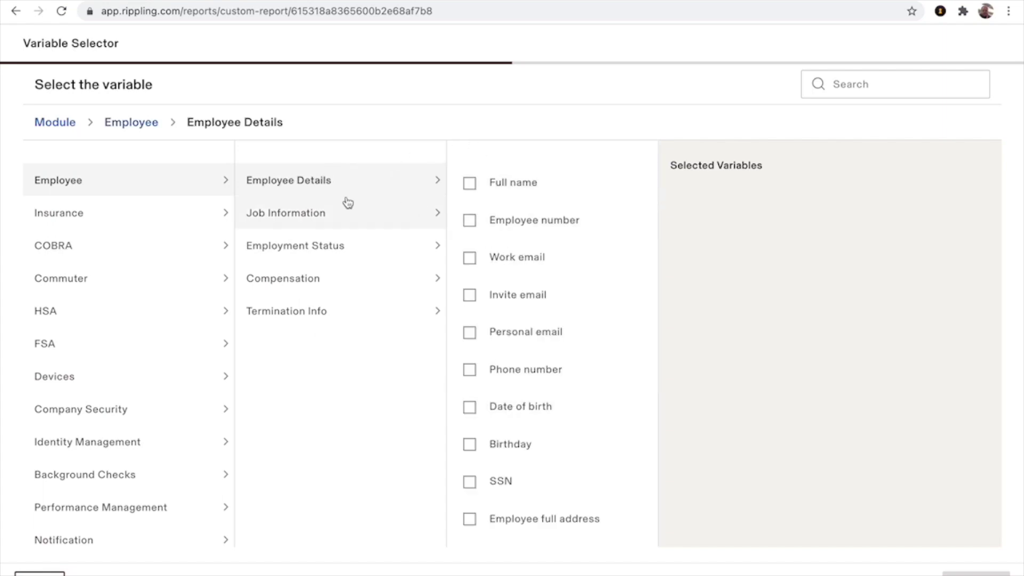
{"action": "left_click", "coordinate": [321, 221]}
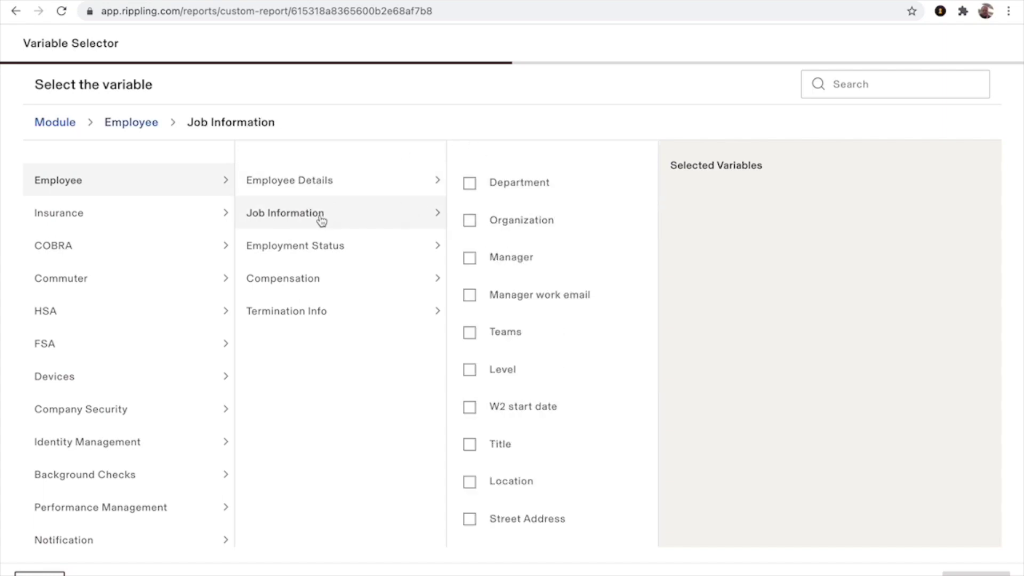
{"action": "left_click", "coordinate": [297, 281]}
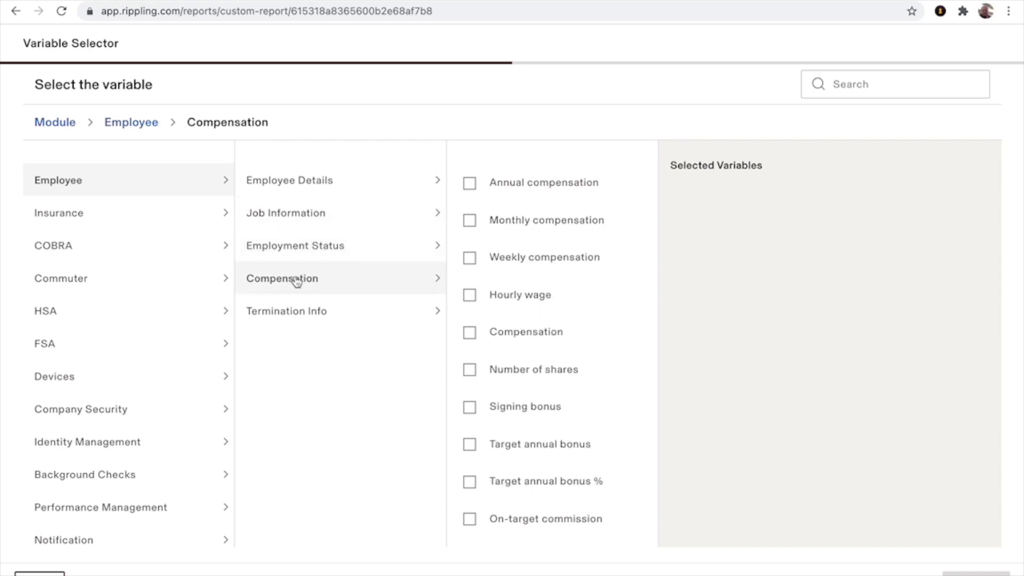
{"action": "left_click", "coordinate": [136, 225]}
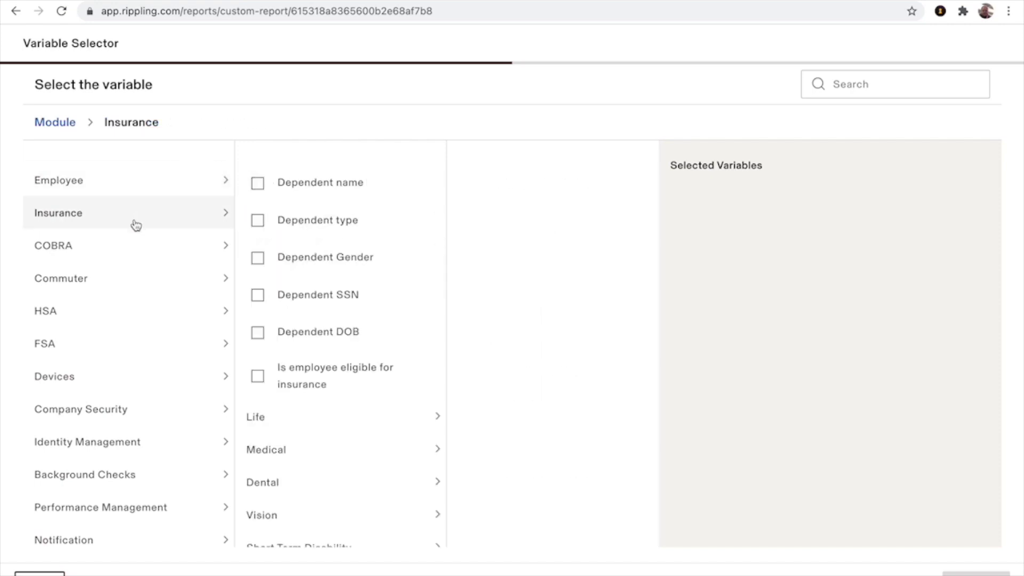
{"action": "left_click", "coordinate": [312, 451]}
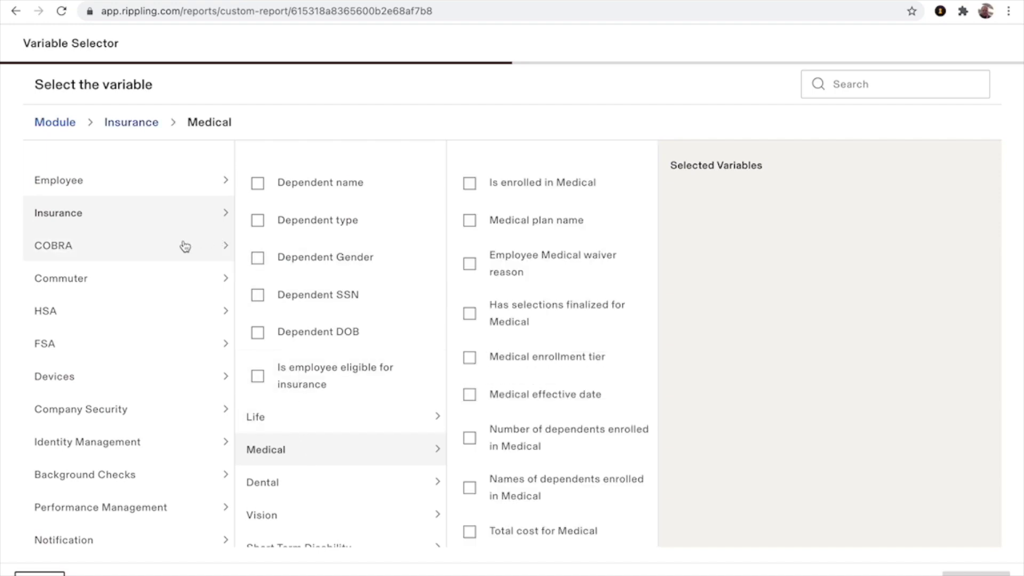
Examine the Hardware variables of the Devices module and the variable groups of Performance Management.
{"action": "left_click", "coordinate": [117, 369]}
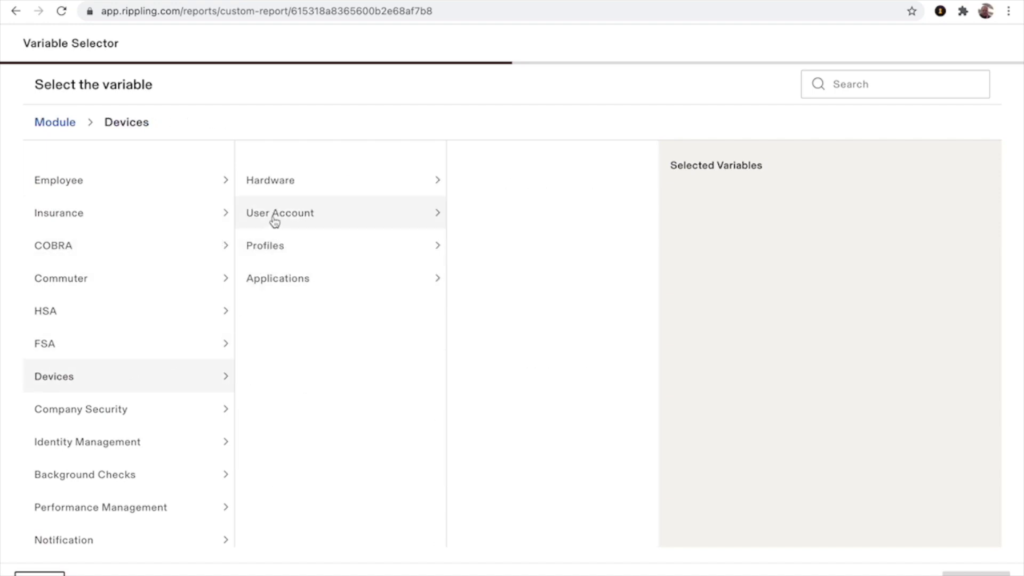
{"action": "left_click", "coordinate": [294, 184]}
{"action": "mouse_move", "coordinate": [486, 425]}
{"action": "scroll", "coordinate": [124, 355], "scroll_direction": "down", "scroll_amount": 3}
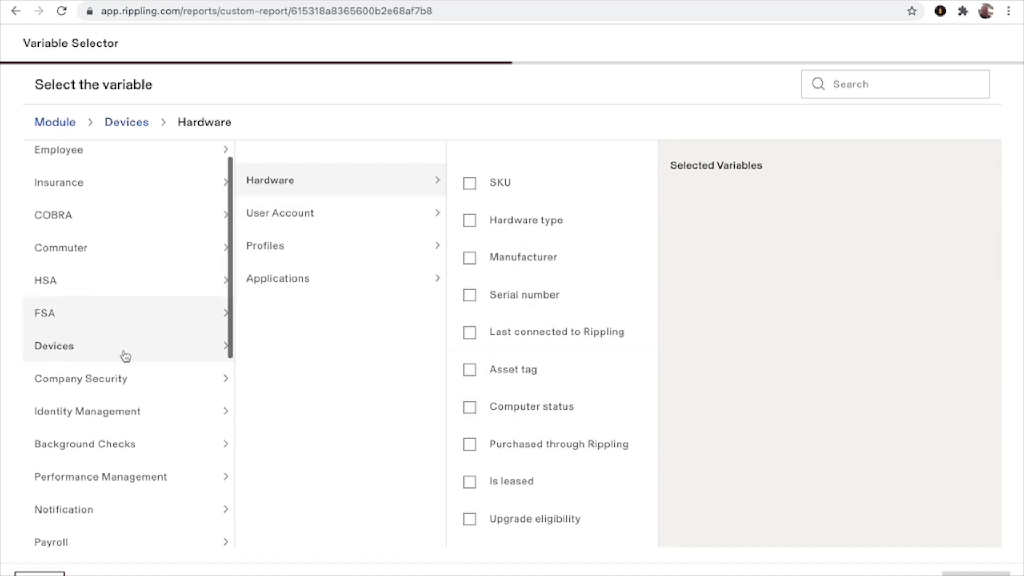
{"action": "scroll", "coordinate": [125, 356], "scroll_direction": "down", "scroll_amount": 3}
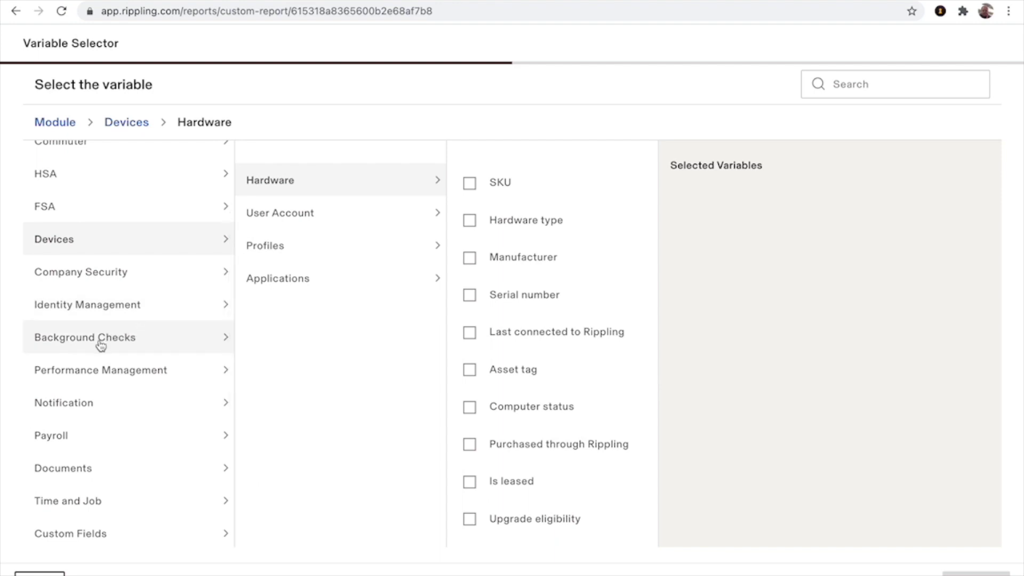
{"action": "left_click", "coordinate": [93, 375]}
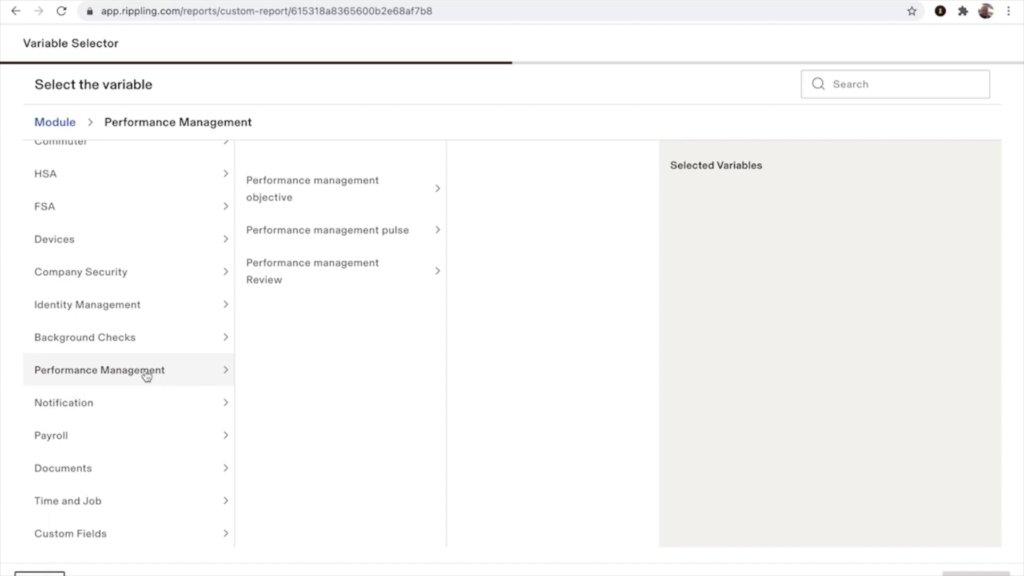
Examine the Pull Request variables of the GitHub module.
{"action": "scroll", "coordinate": [145, 374], "scroll_direction": "down", "scroll_amount": 2}
{"action": "scroll", "coordinate": [145, 376], "scroll_direction": "down", "scroll_amount": 5}
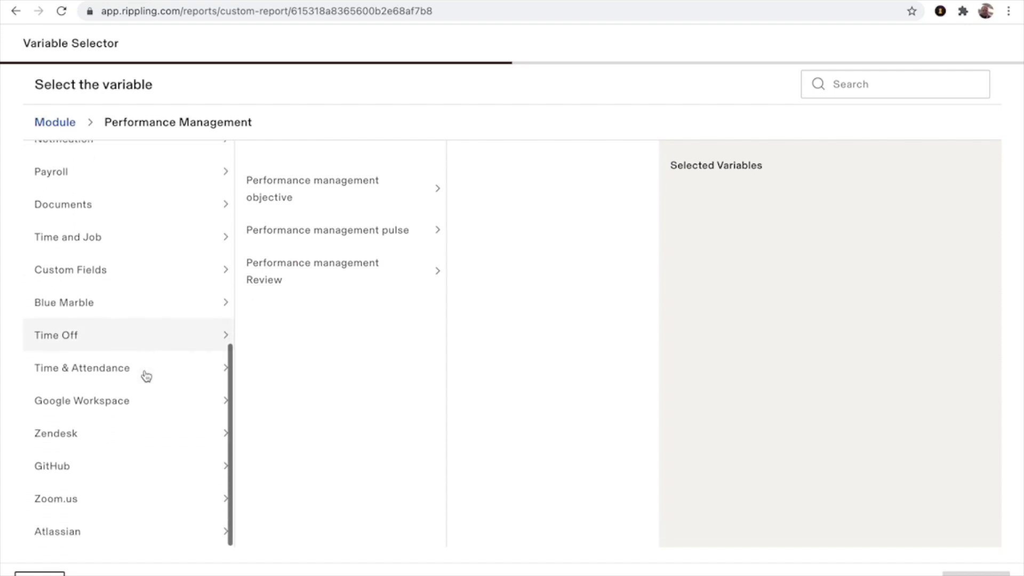
{"action": "left_click", "coordinate": [101, 472]}
{"action": "left_click", "coordinate": [286, 181]}
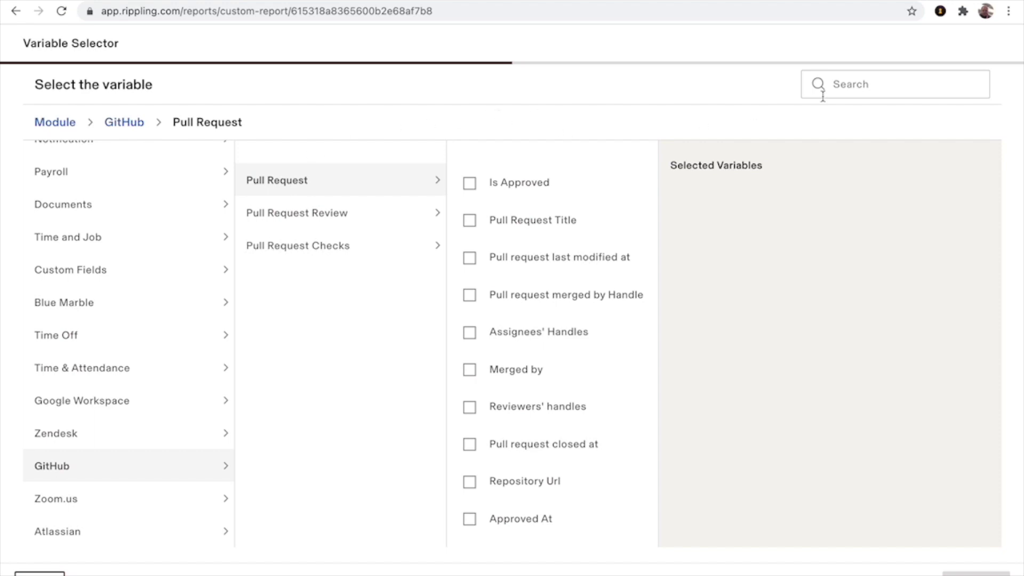
Add the Zendesk ticket variables Ticket created at, Ticket updated at and Assignee to the report.
{"action": "left_click", "coordinate": [56, 124]}
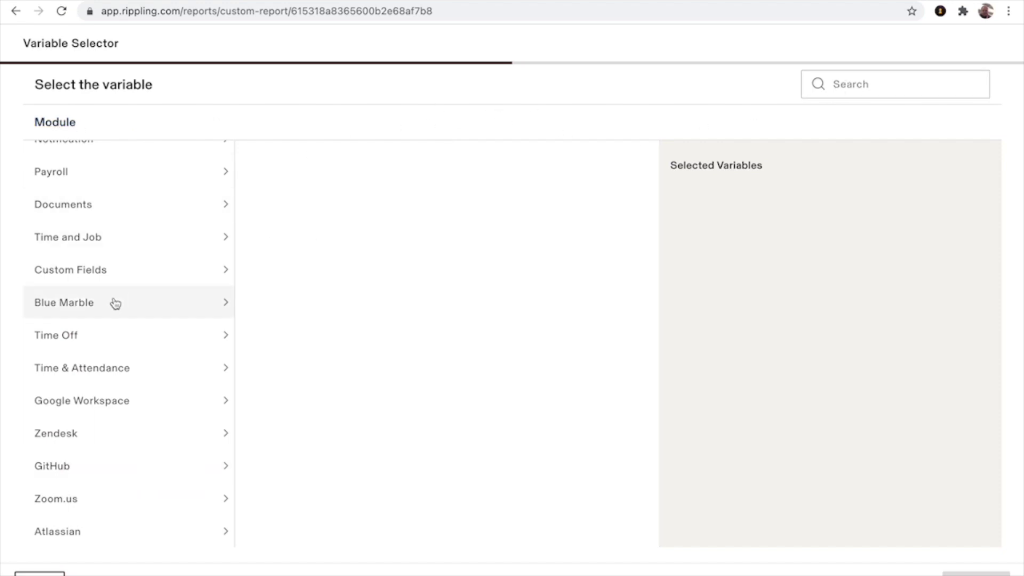
{"action": "left_click", "coordinate": [124, 434]}
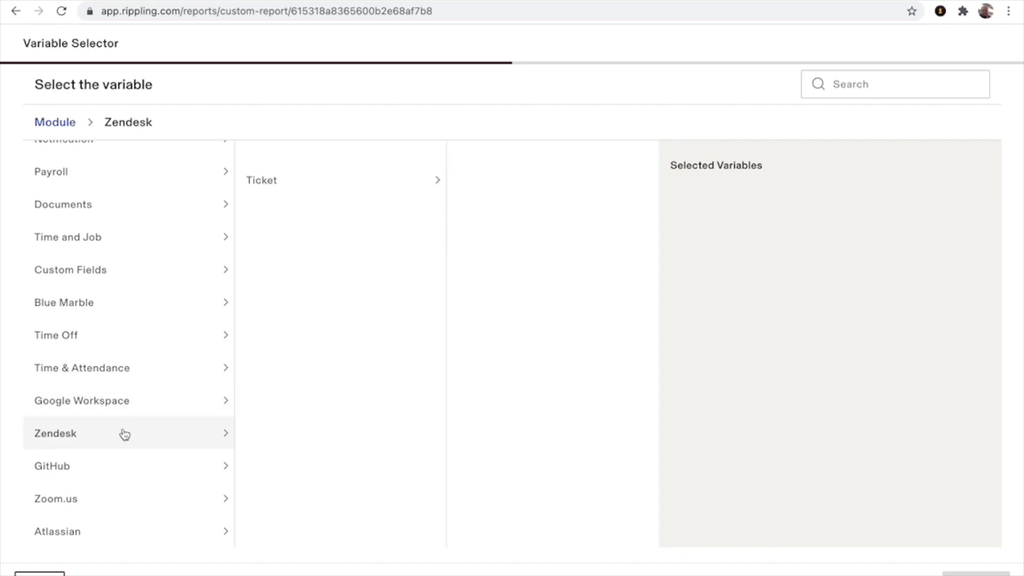
{"action": "left_click", "coordinate": [316, 188]}
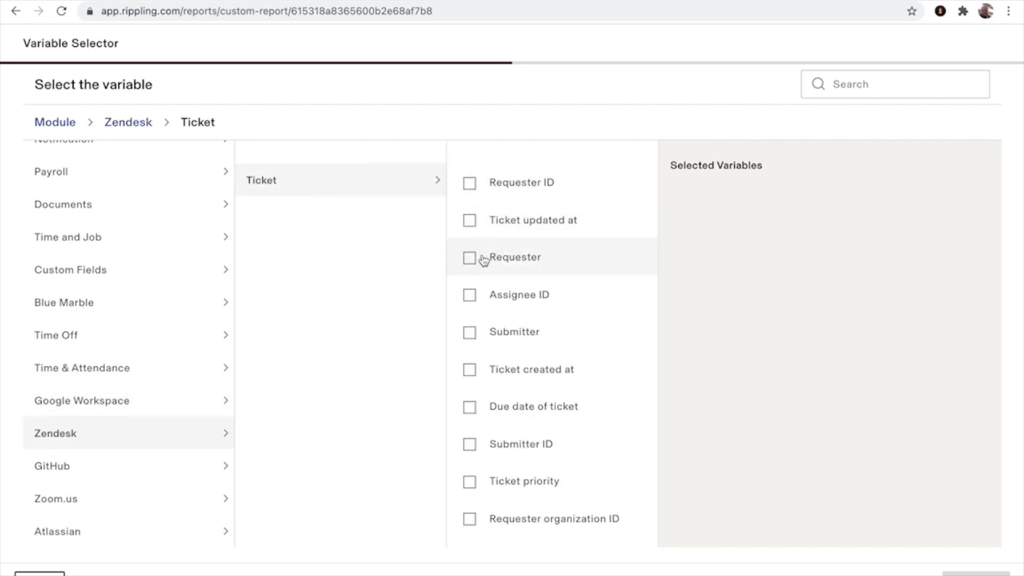
{"action": "left_click", "coordinate": [469, 371]}
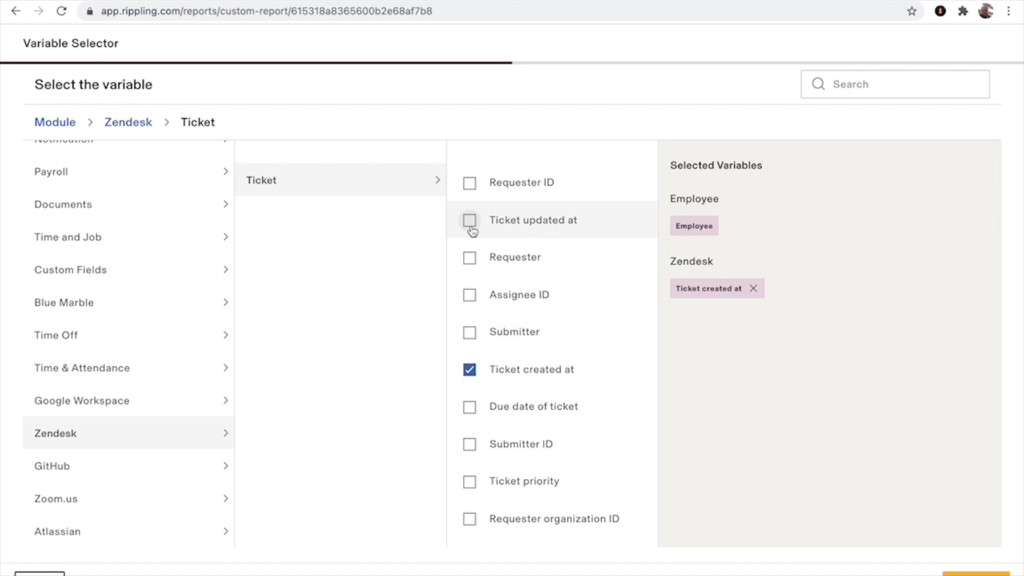
{"action": "left_click", "coordinate": [470, 223]}
{"action": "scroll", "coordinate": [509, 373], "scroll_direction": "down", "scroll_amount": 5}
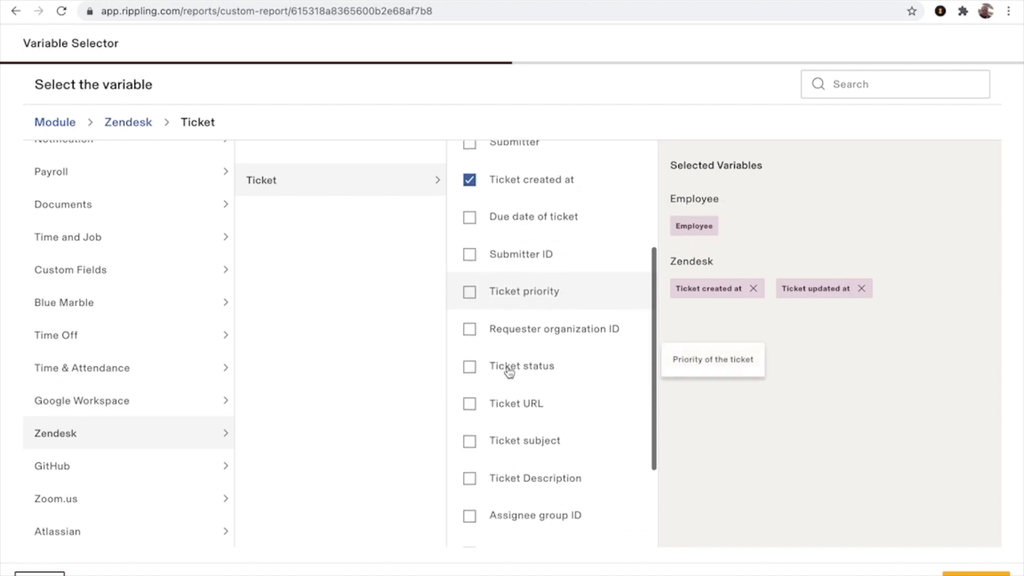
{"action": "left_click", "coordinate": [470, 496]}
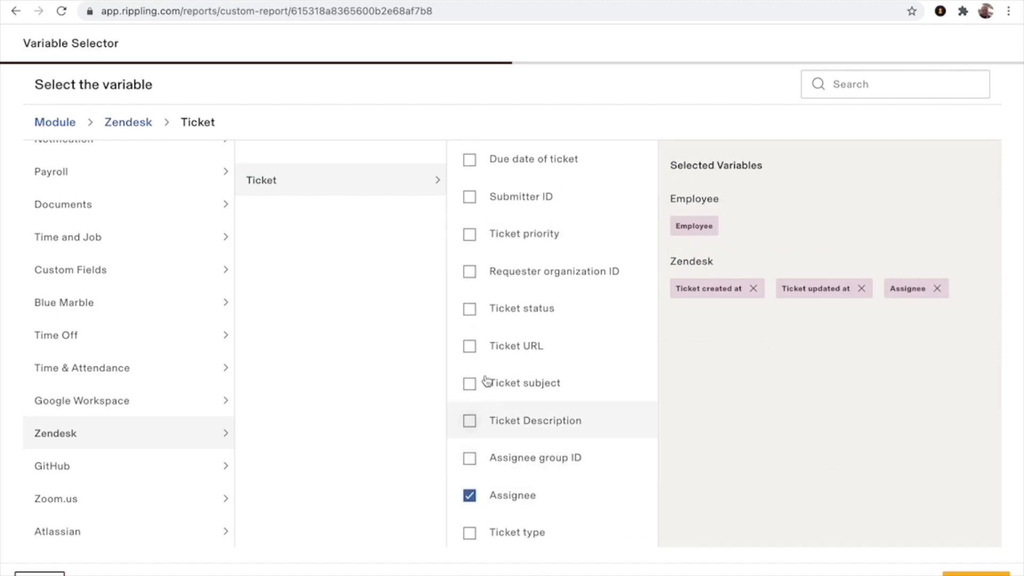
Add the shift variables Total hours worked and Date from Time & Attendance to the report.
{"action": "left_click", "coordinate": [122, 375]}
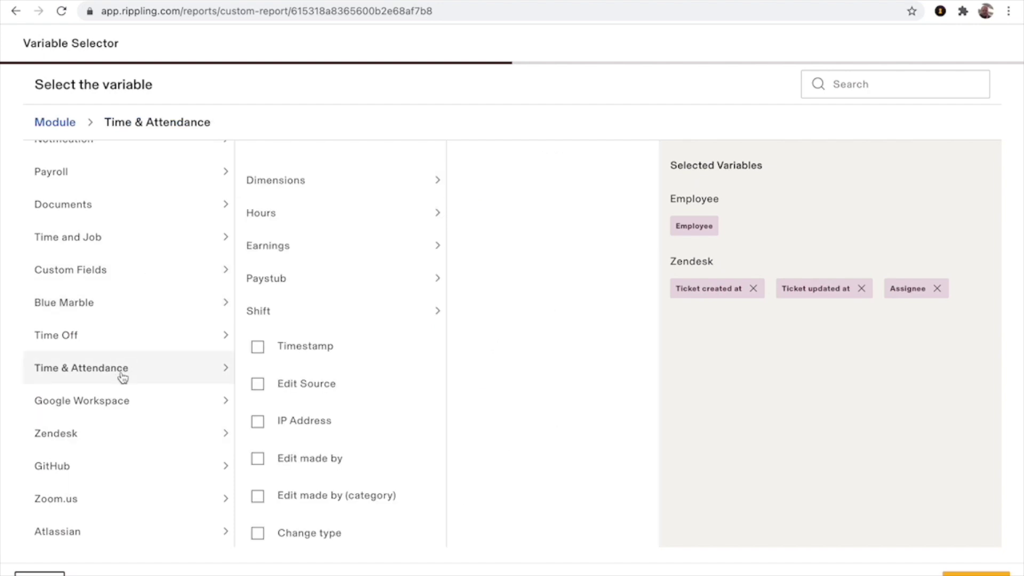
{"action": "left_click", "coordinate": [321, 318]}
{"action": "left_click", "coordinate": [470, 183]}
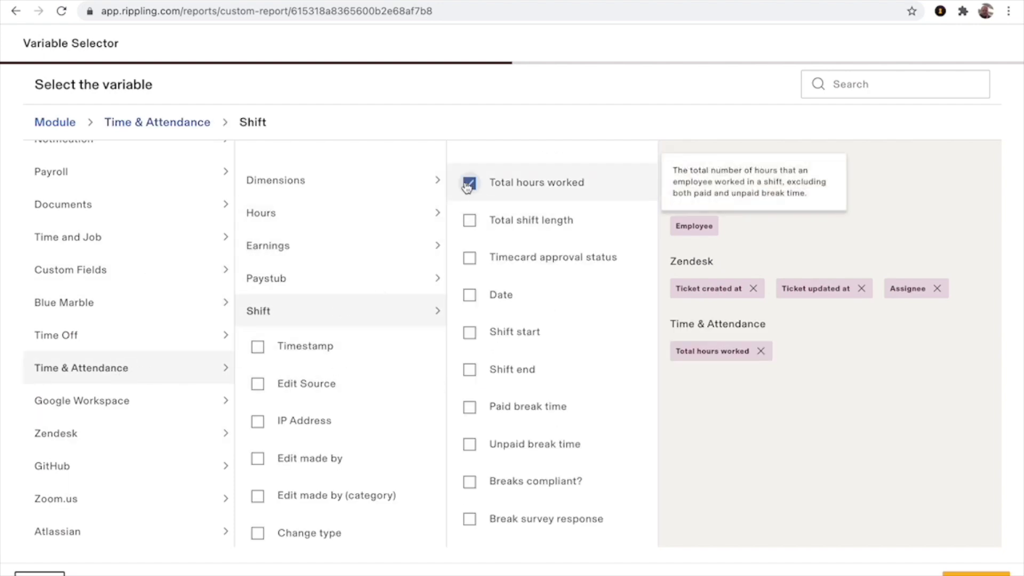
{"action": "left_click", "coordinate": [469, 297]}
Search the variables for "check" and add the Payroll paystub Check date to the report.
{"action": "left_click", "coordinate": [877, 85]}
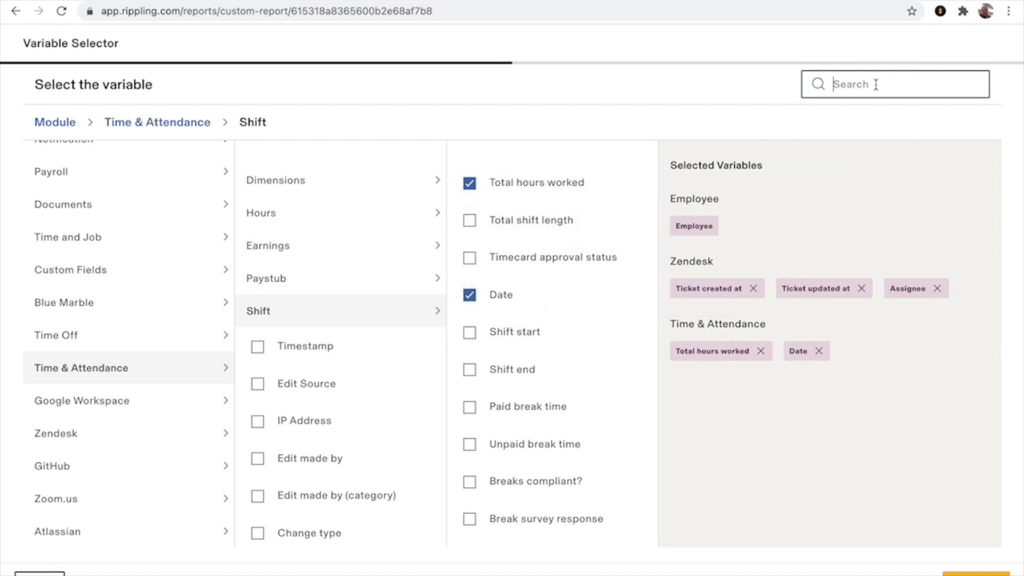
{"action": "type", "text": "check"}
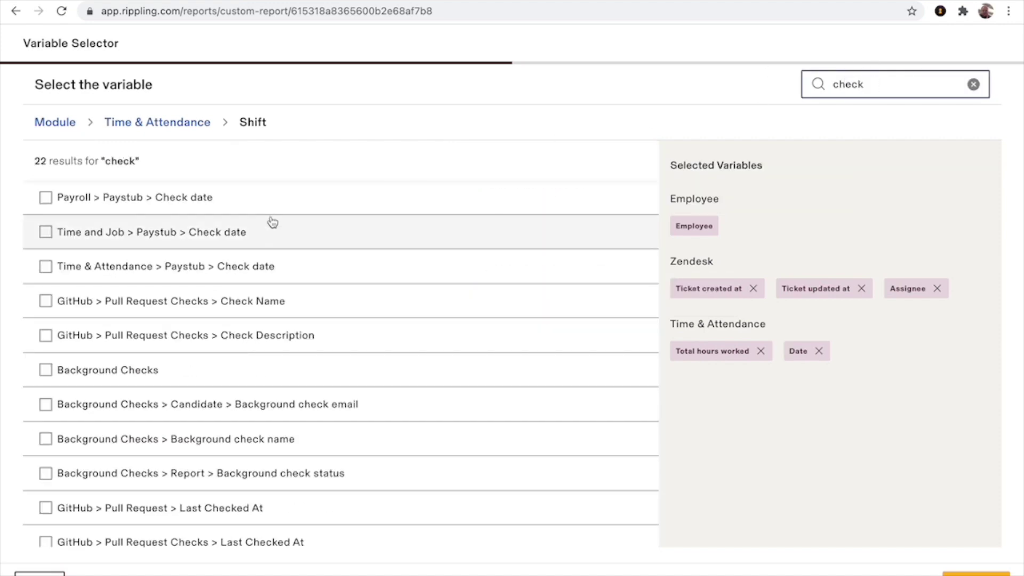
{"action": "left_click", "coordinate": [210, 207]}
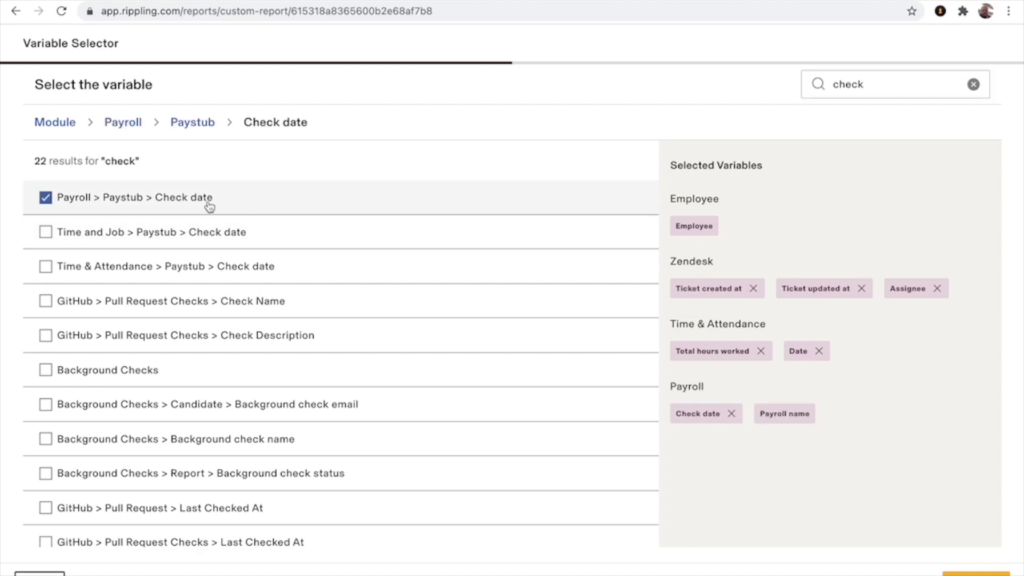
Search for "medical de", add Payroll's Medical Deductions (Employee, Flat amount), and proceed to the merge and preview stage.
{"action": "left_click", "coordinate": [972, 84]}
{"action": "type", "text": "medu"}
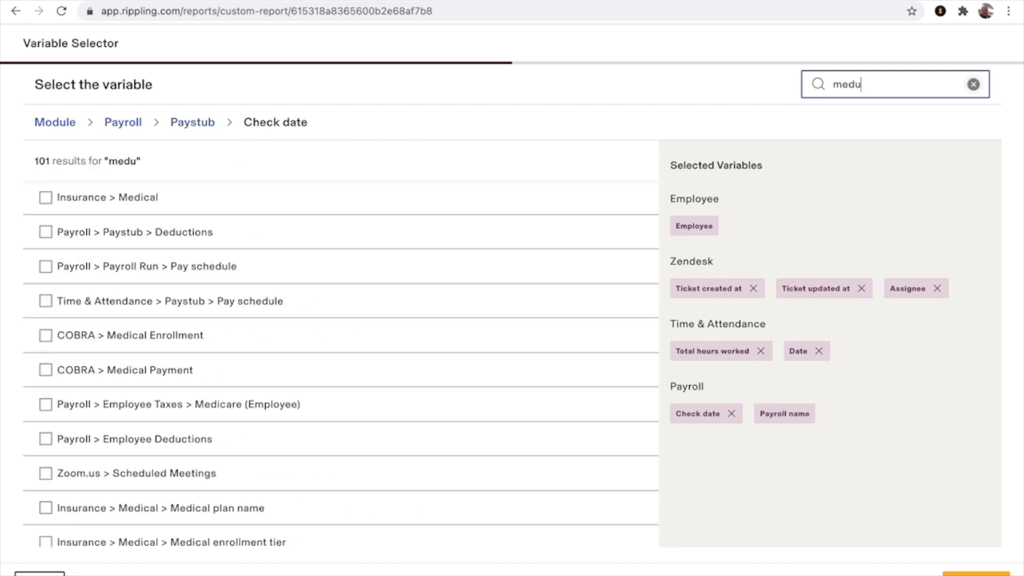
{"action": "key", "text": "BackSpace"}
{"action": "type", "text": "ical"}
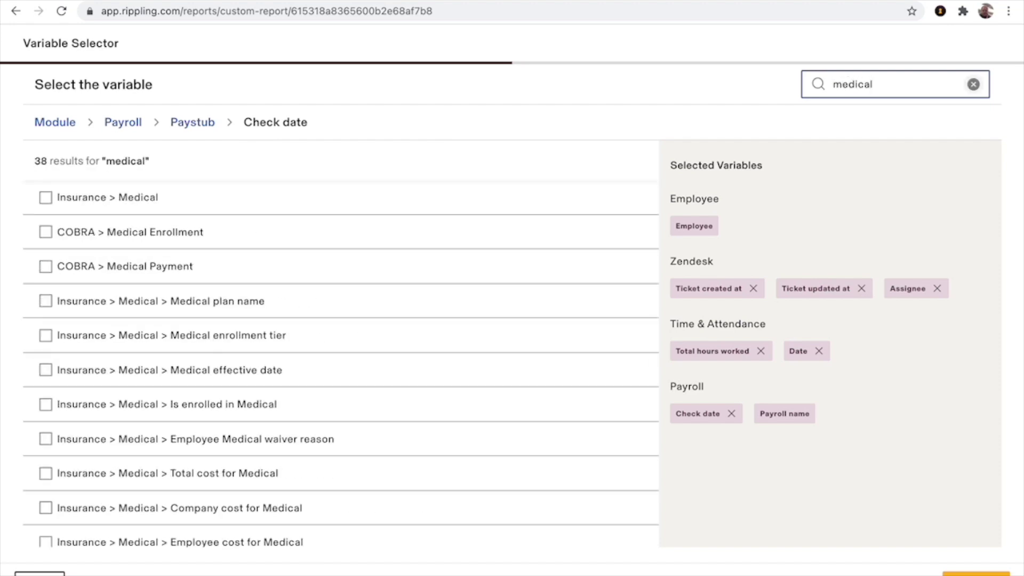
{"action": "type", "text": " de"}
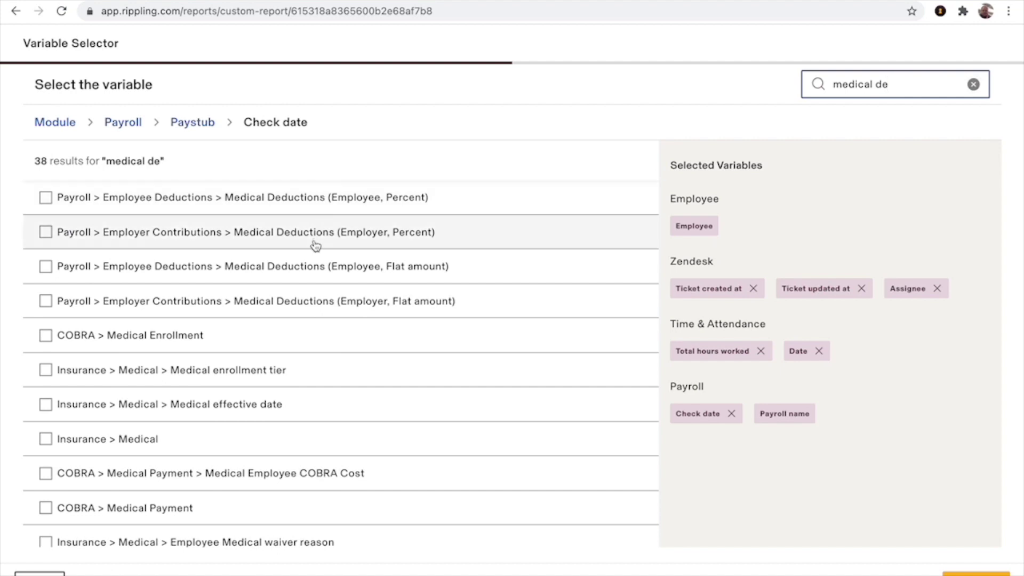
{"action": "left_click", "coordinate": [310, 273]}
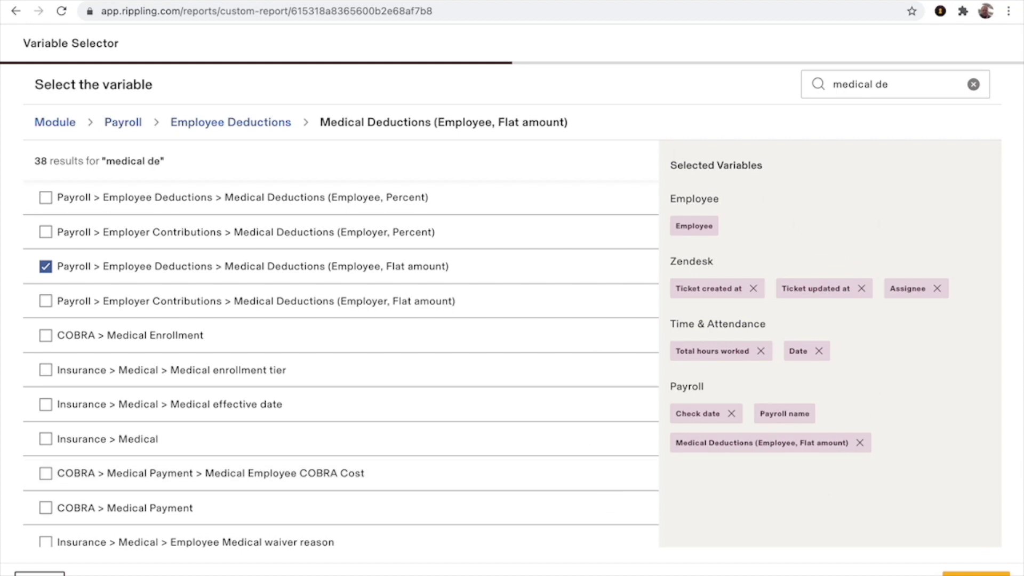
{"action": "left_click", "coordinate": [976, 574]}
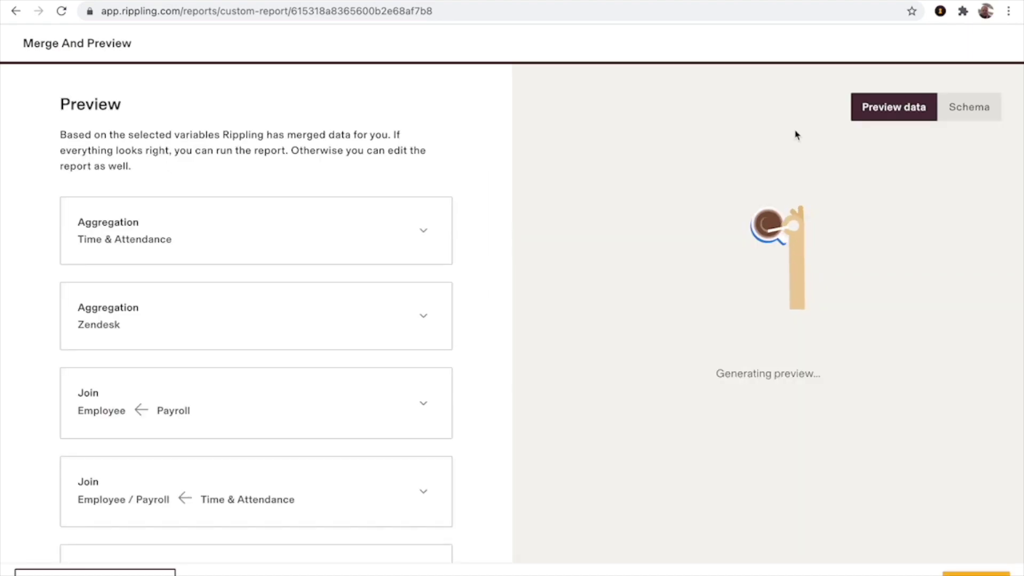
Examine the merge schema, following how the Employee, Payroll, Time & Attendance and Zendesk datasets are joined.
{"action": "left_click", "coordinate": [969, 107]}
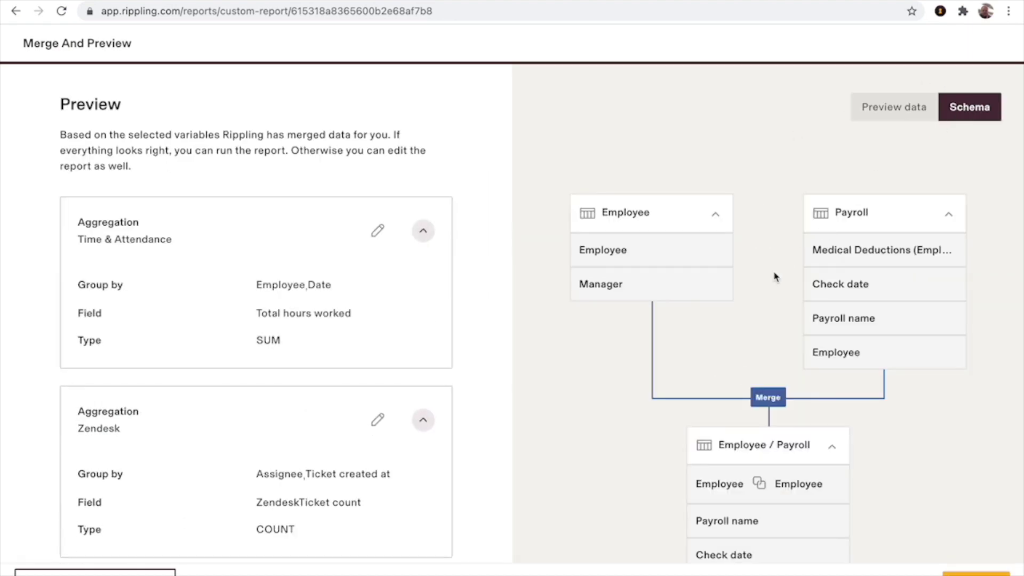
{"action": "scroll", "coordinate": [733, 291], "scroll_direction": "down", "scroll_amount": 3}
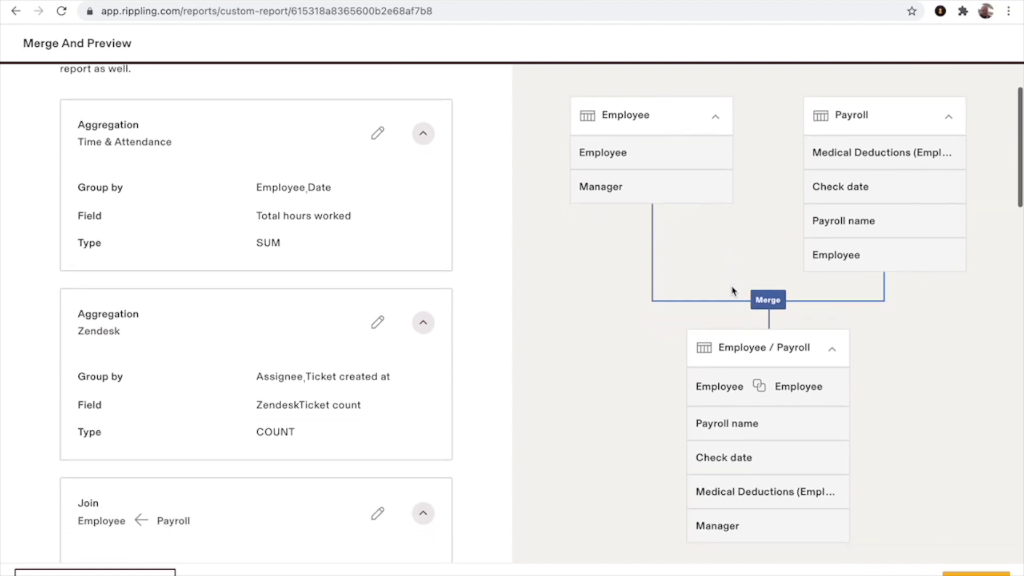
{"action": "scroll", "coordinate": [733, 291], "scroll_direction": "down", "scroll_amount": 3}
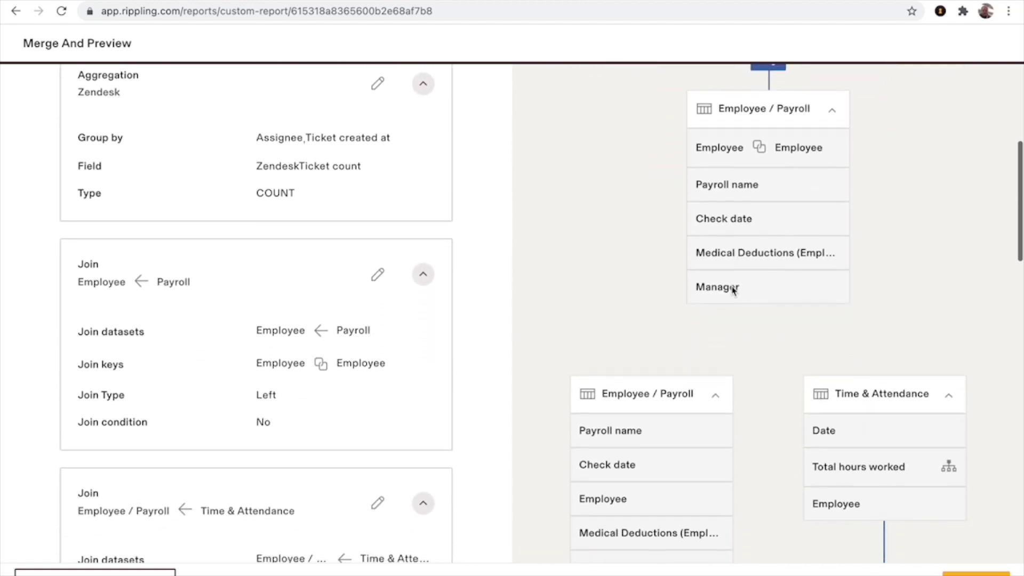
{"action": "scroll", "coordinate": [733, 288], "scroll_direction": "down", "scroll_amount": 3}
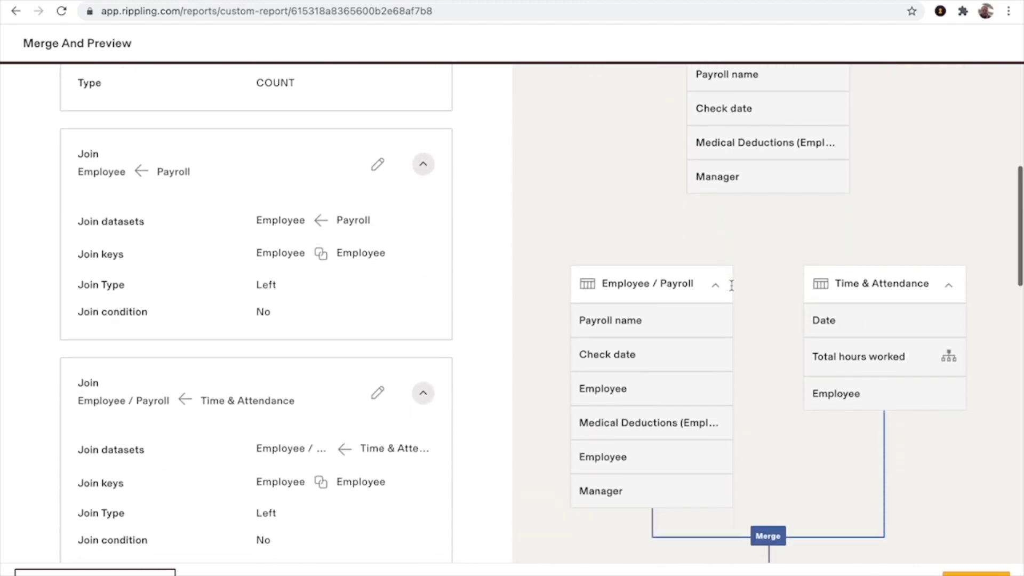
{"action": "scroll", "coordinate": [733, 291], "scroll_direction": "down", "scroll_amount": 5}
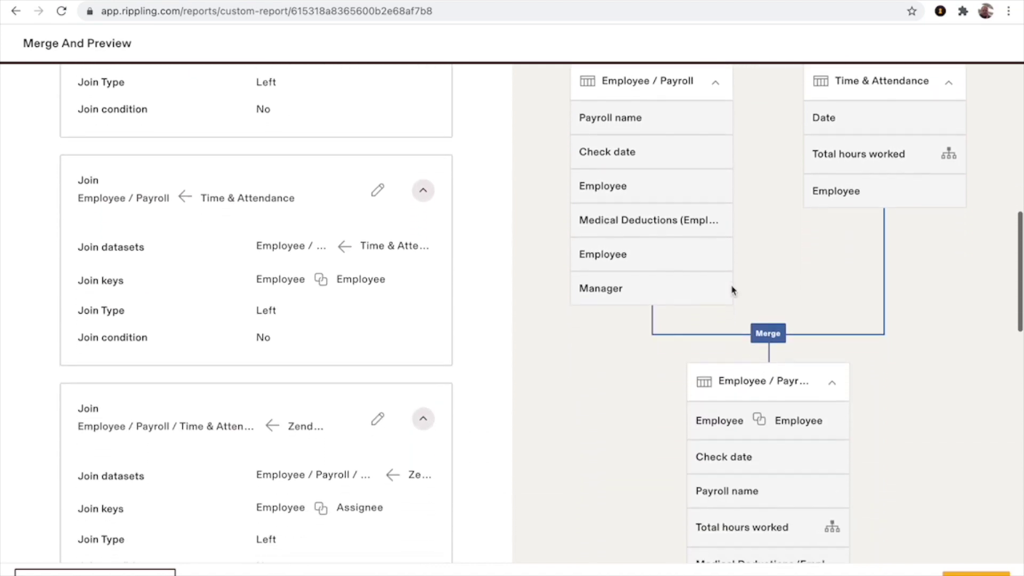
{"action": "scroll", "coordinate": [732, 290], "scroll_direction": "down", "scroll_amount": 6}
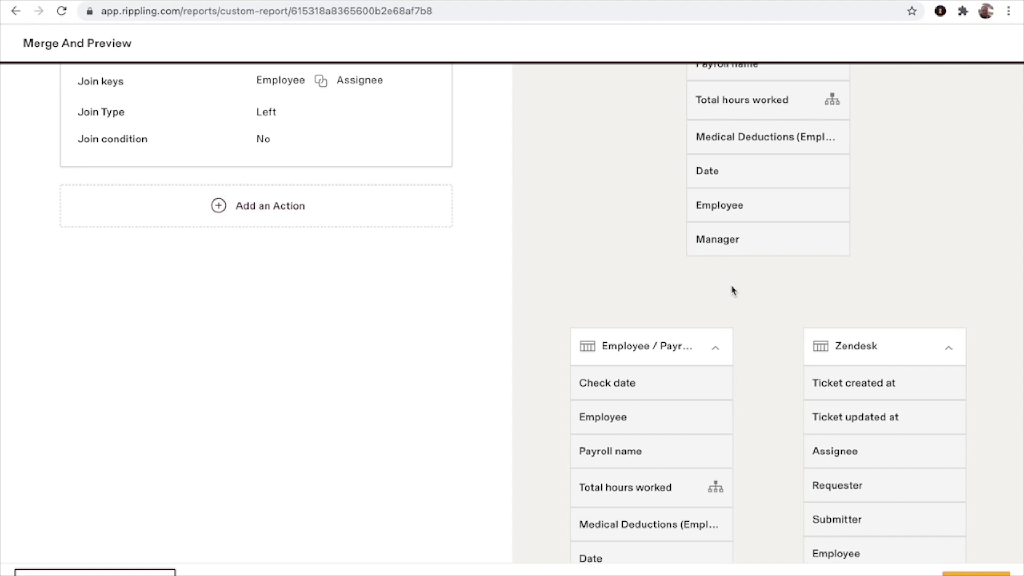
{"action": "scroll", "coordinate": [733, 291], "scroll_direction": "down", "scroll_amount": 5}
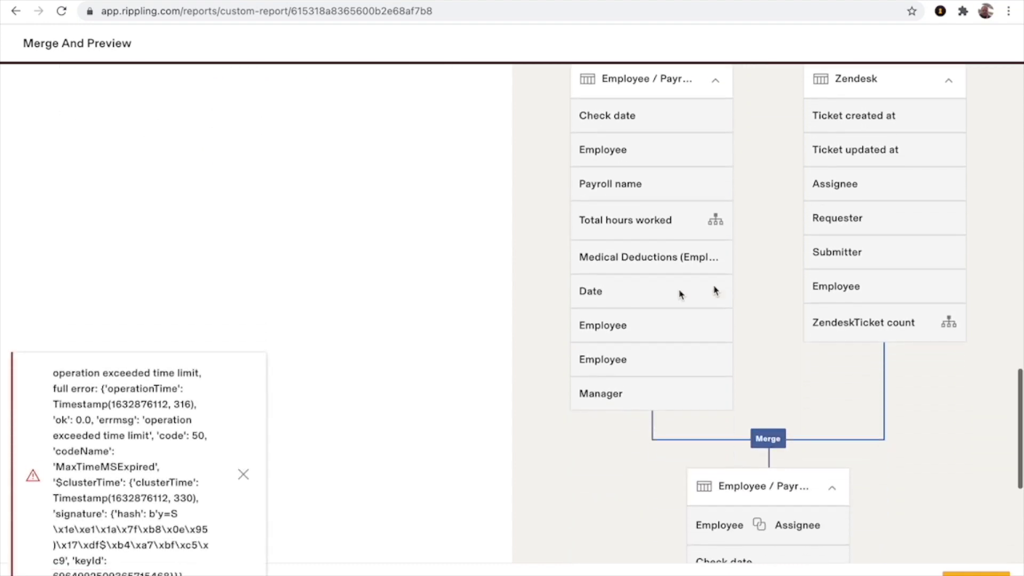
Dismiss the error notice and review the join settings and the Zendesk and Time & Attendance aggregations.
{"action": "left_click", "coordinate": [242, 476]}
{"action": "scroll", "coordinate": [187, 345], "scroll_direction": "up", "scroll_amount": 7}
{"action": "scroll", "coordinate": [185, 345], "scroll_direction": "down", "scroll_amount": 7}
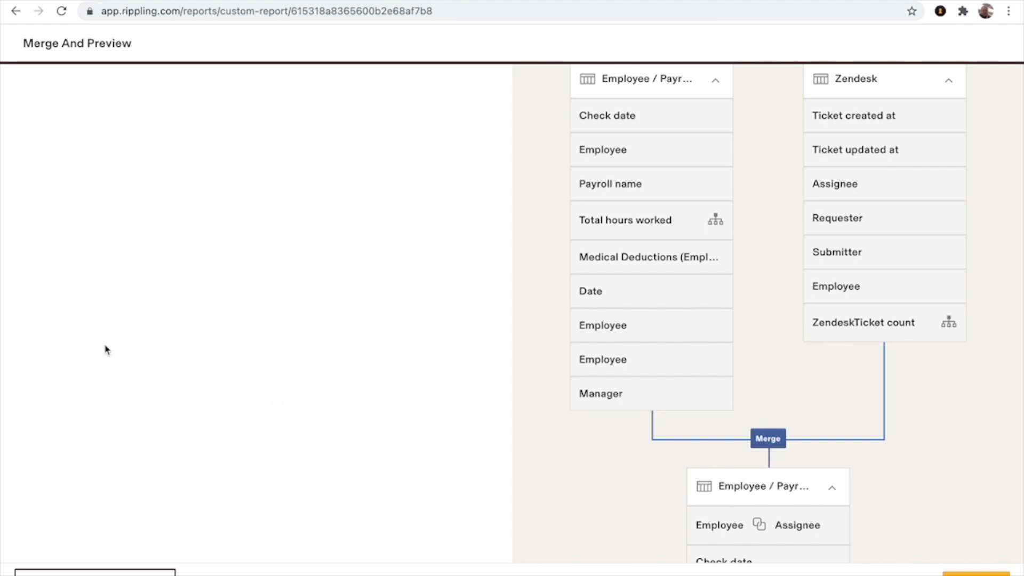
{"action": "scroll", "coordinate": [186, 345], "scroll_direction": "up", "scroll_amount": 7}
{"action": "scroll", "coordinate": [186, 345], "scroll_direction": "up", "scroll_amount": 6}
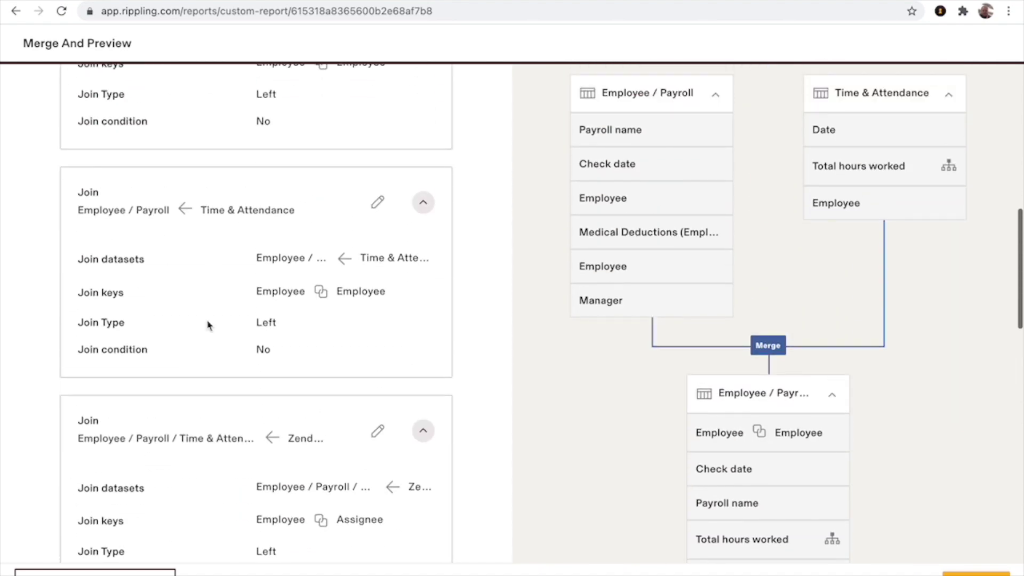
{"action": "scroll", "coordinate": [304, 156], "scroll_direction": "up", "scroll_amount": 6}
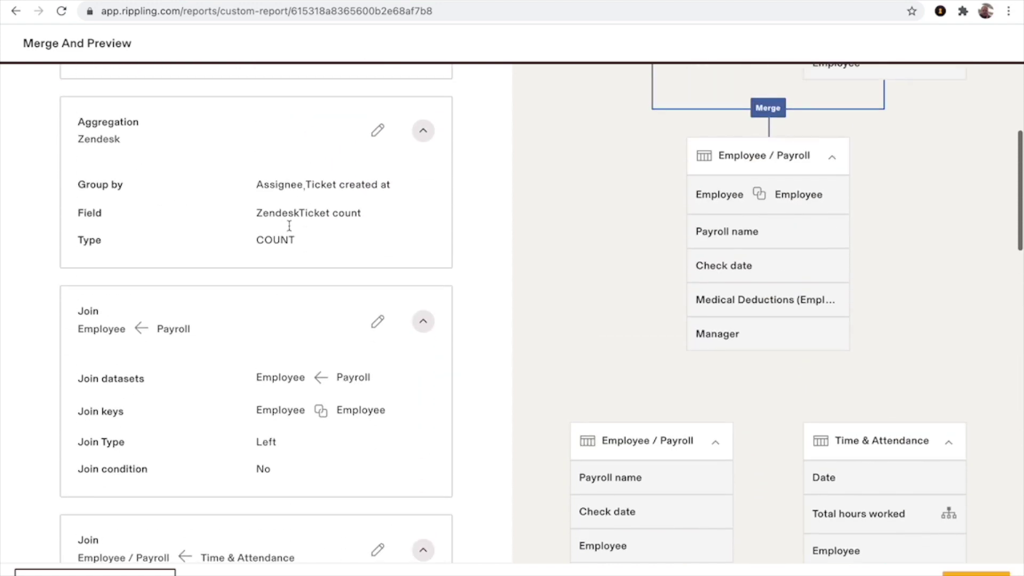
{"action": "scroll", "coordinate": [309, 149], "scroll_direction": "up", "scroll_amount": 1}
{"action": "scroll", "coordinate": [309, 149], "scroll_direction": "up", "scroll_amount": 3}
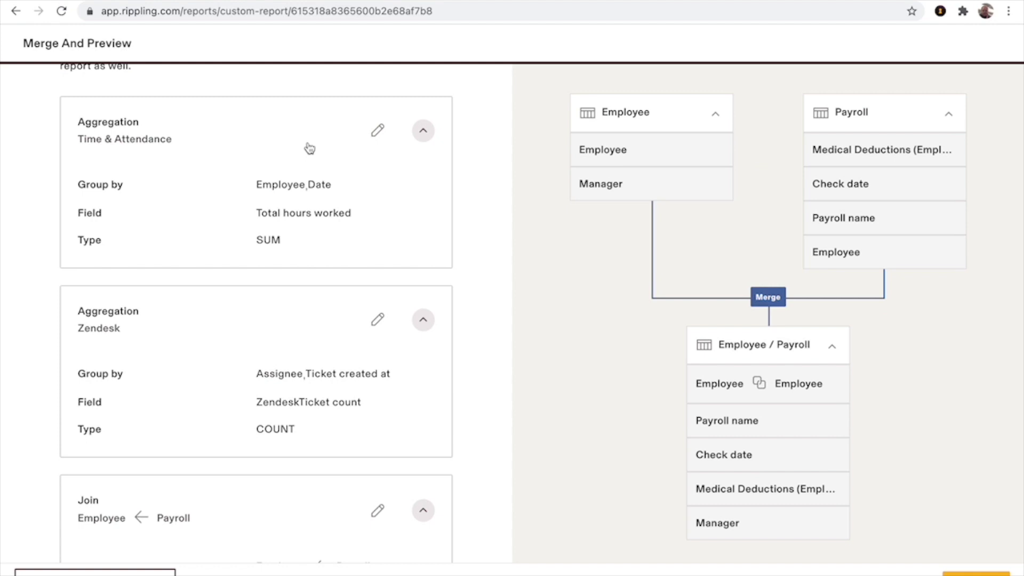
{"action": "scroll", "coordinate": [286, 312], "scroll_direction": "up", "scroll_amount": 2}
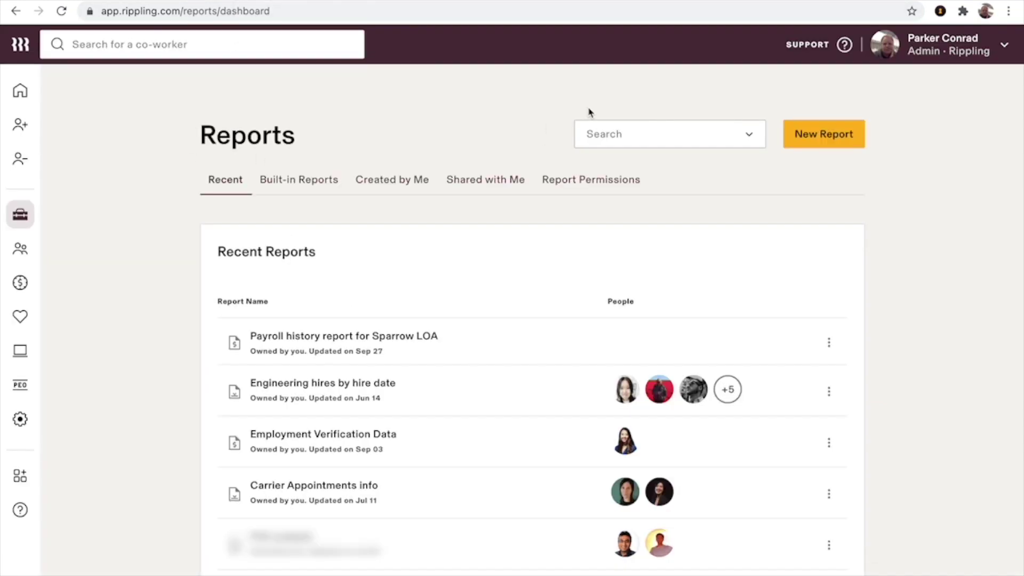
Create a new Payroll report of the type "No grouping, no aggregation".
{"action": "left_click", "coordinate": [829, 142]}
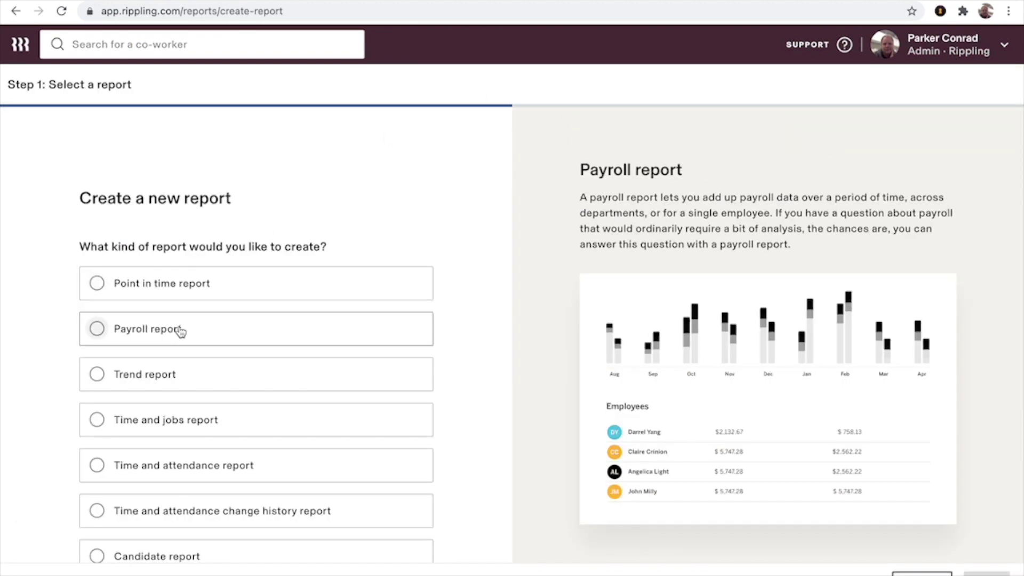
{"action": "left_click", "coordinate": [181, 330]}
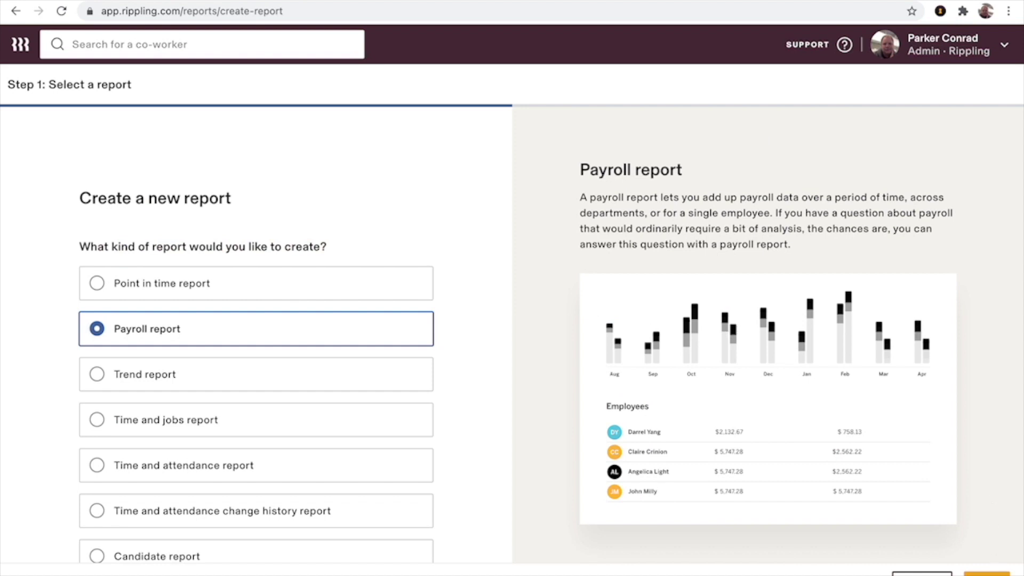
{"action": "left_click", "coordinate": [334, 477]}
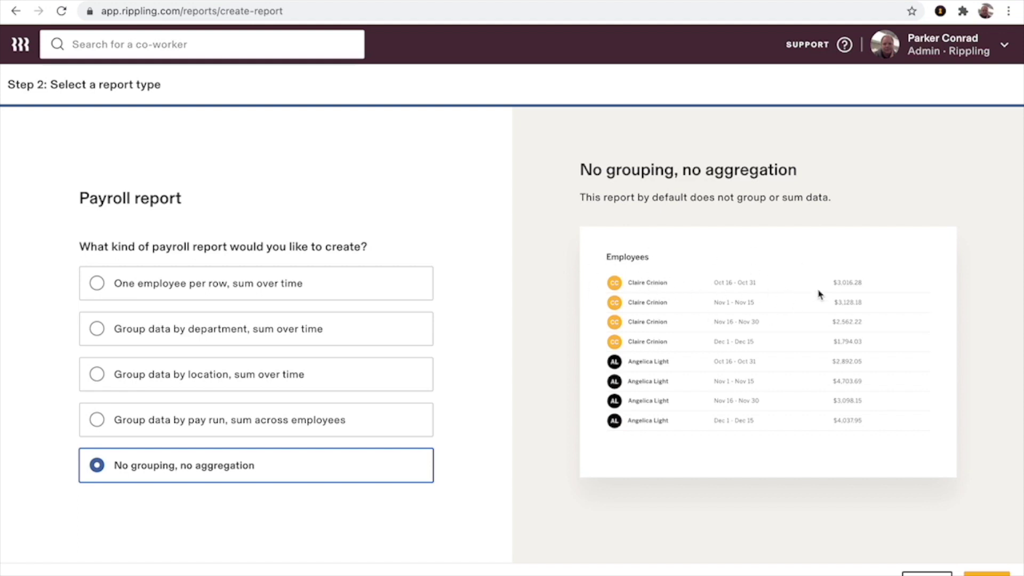
{"action": "key", "text": "Return"}
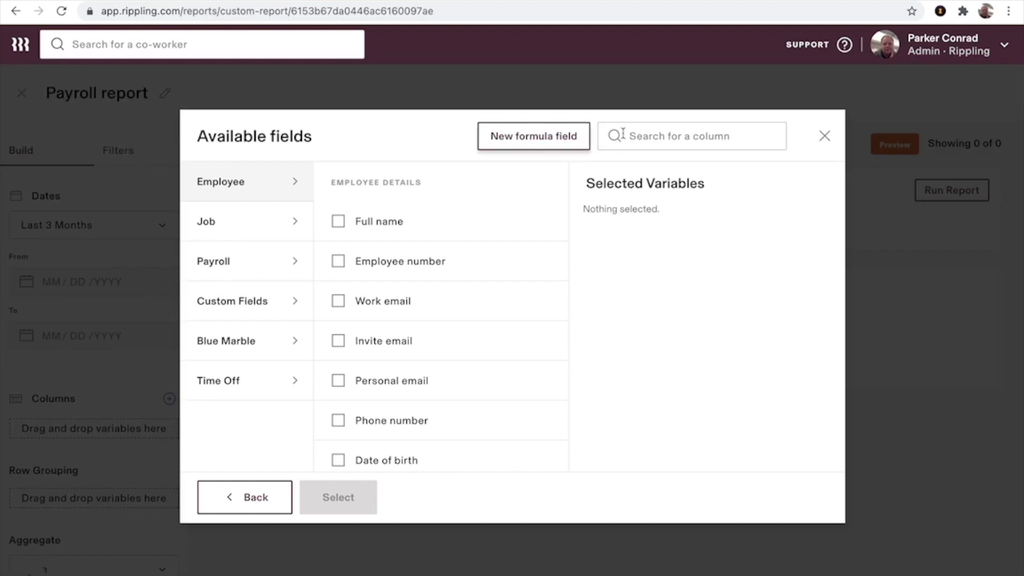
Find and select the payroll fields SDI Withholding - CA (Employee) and Commission for the report.
{"action": "left_click", "coordinate": [623, 135]}
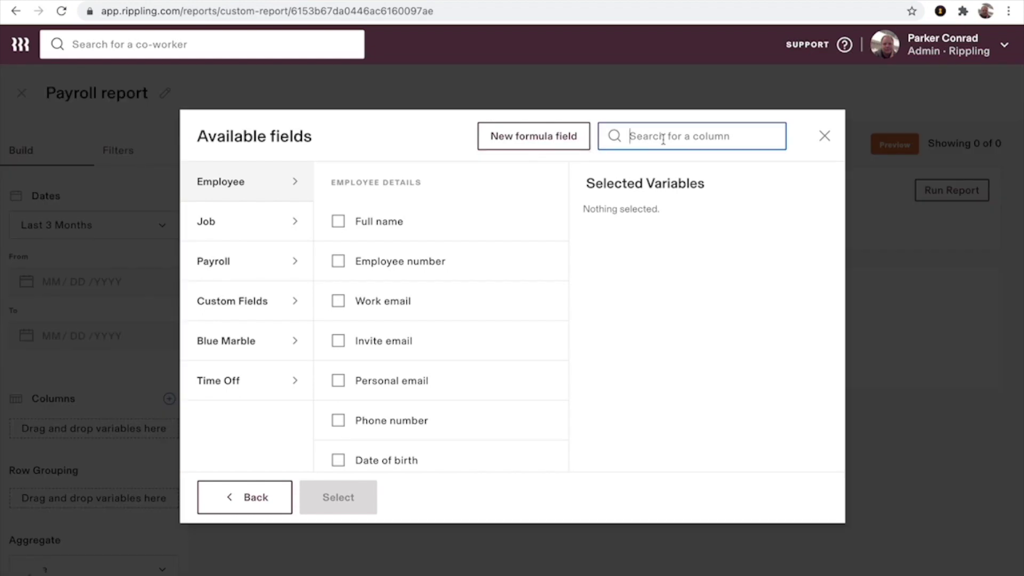
{"action": "type", "text": "sdi"}
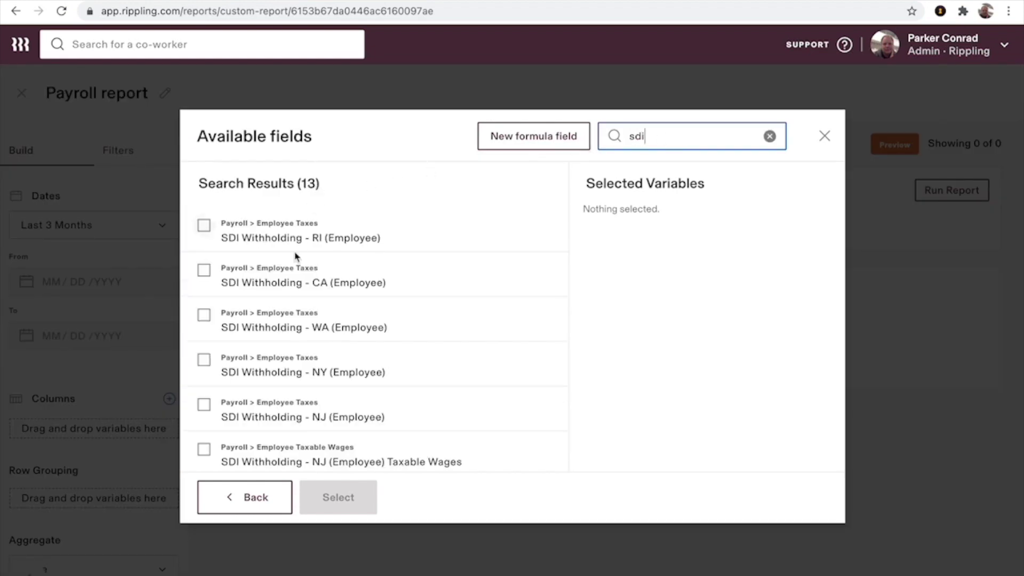
{"action": "left_click", "coordinate": [266, 292]}
{"action": "left_click", "coordinate": [769, 137]}
{"action": "type", "text": "comm"}
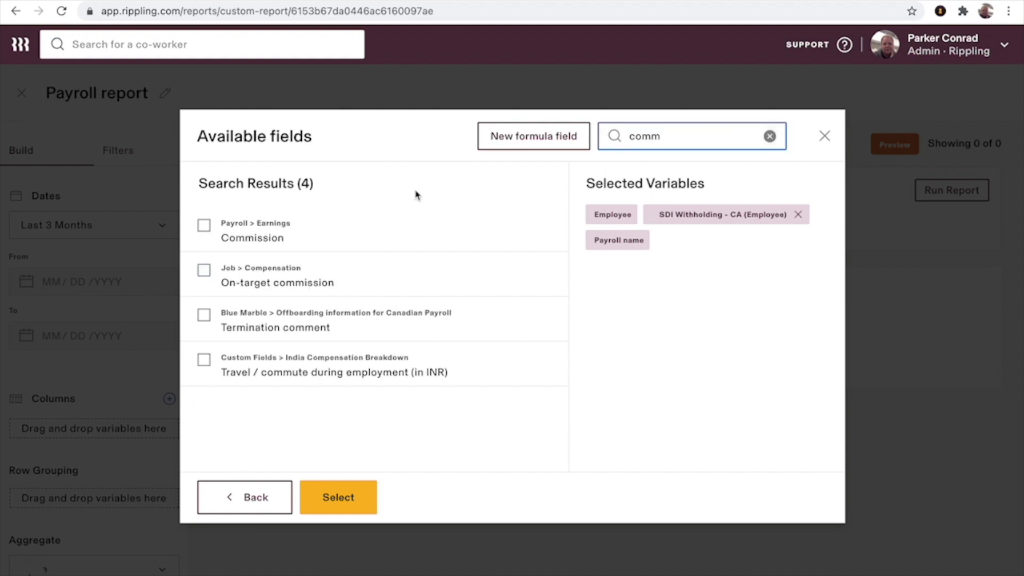
{"action": "left_click", "coordinate": [256, 235]}
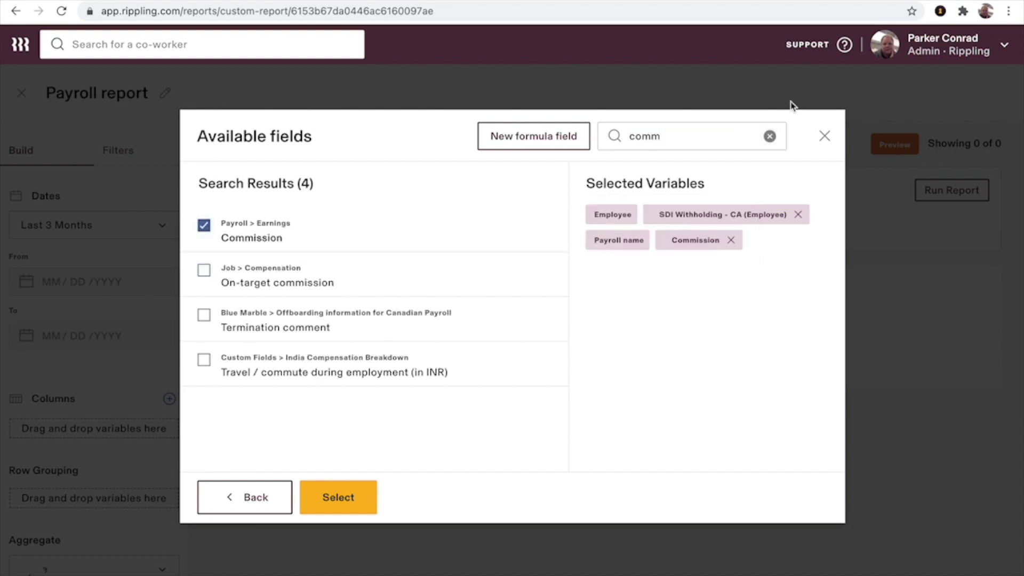
Find and select the Check date and Department fields, and add all selected variables to the report as columns.
{"action": "left_click", "coordinate": [770, 137]}
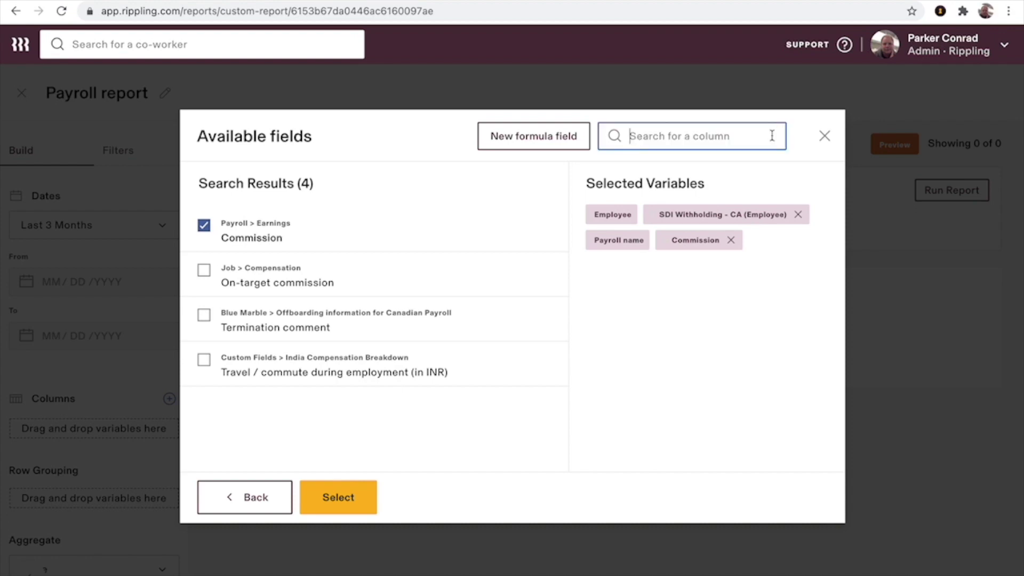
{"action": "type", "text": "check"}
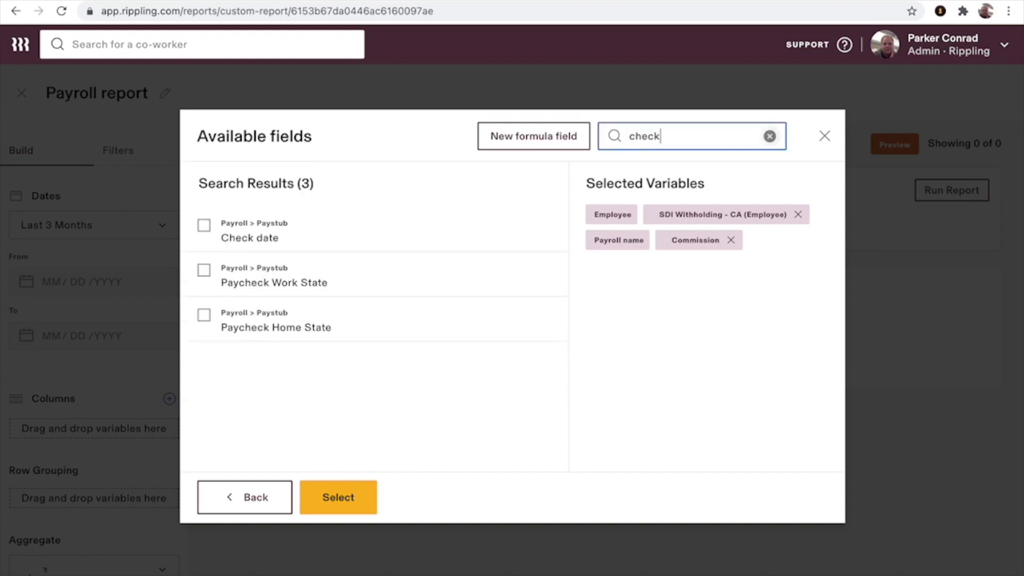
{"action": "left_click", "coordinate": [233, 230]}
{"action": "left_click", "coordinate": [769, 136]}
{"action": "type", "text": "dep"}
{"action": "left_click", "coordinate": [237, 235]}
{"action": "left_click", "coordinate": [352, 498]}
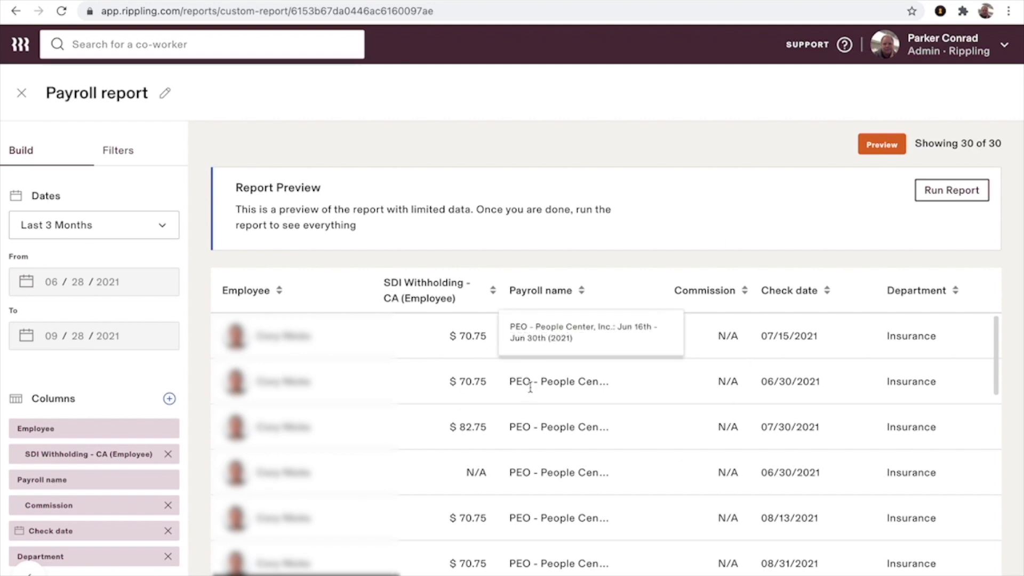
Filter the report's employees by location, including every location except Bangalore and Toronto Office.
{"action": "left_click", "coordinate": [109, 165]}
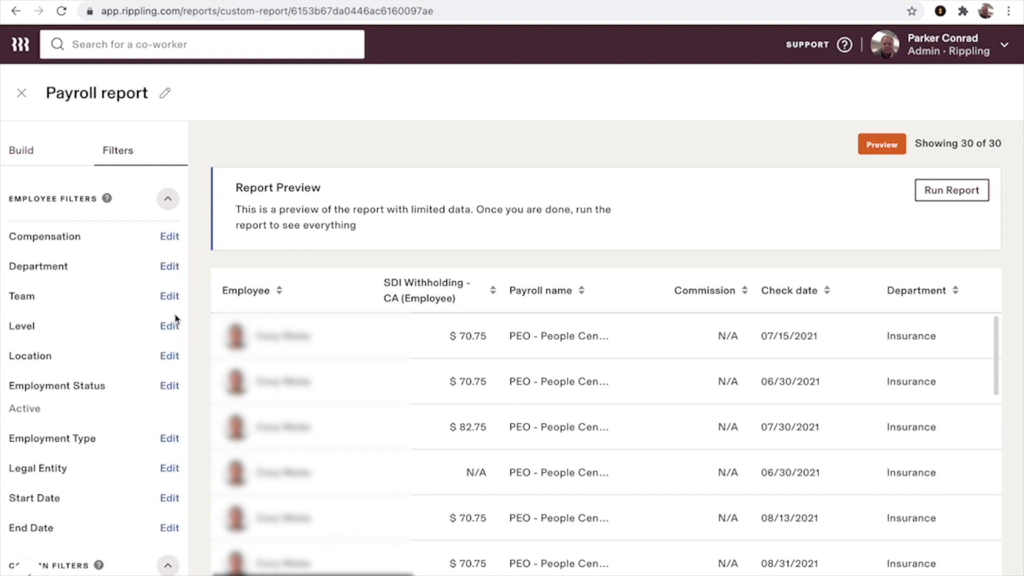
{"action": "left_click", "coordinate": [170, 356]}
{"action": "left_click", "coordinate": [427, 233]}
{"action": "left_click", "coordinate": [297, 293]}
{"action": "scroll", "coordinate": [297, 298], "scroll_direction": "down", "scroll_amount": 2}
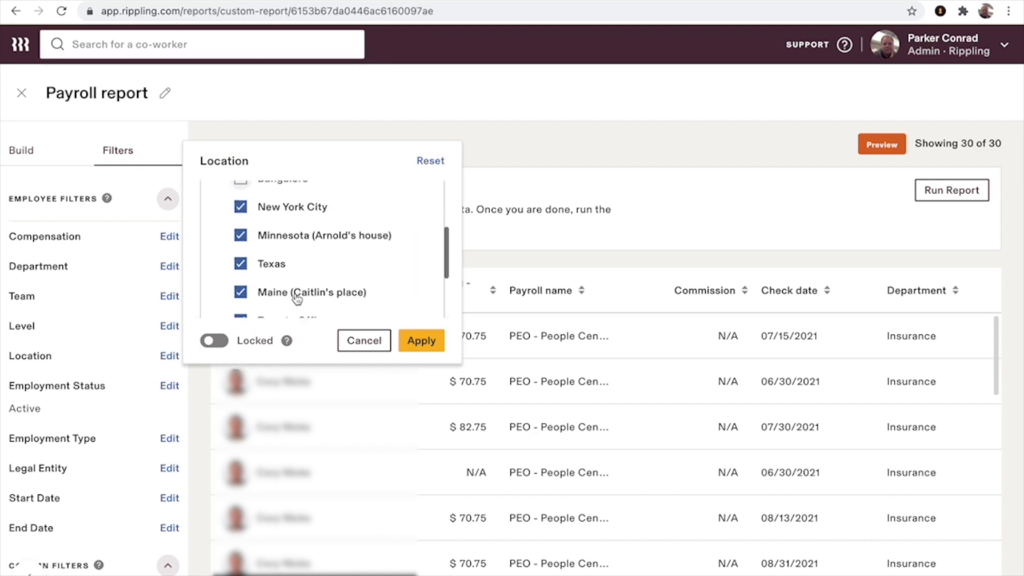
{"action": "scroll", "coordinate": [297, 299], "scroll_direction": "down", "scroll_amount": 1}
{"action": "left_click", "coordinate": [292, 284]}
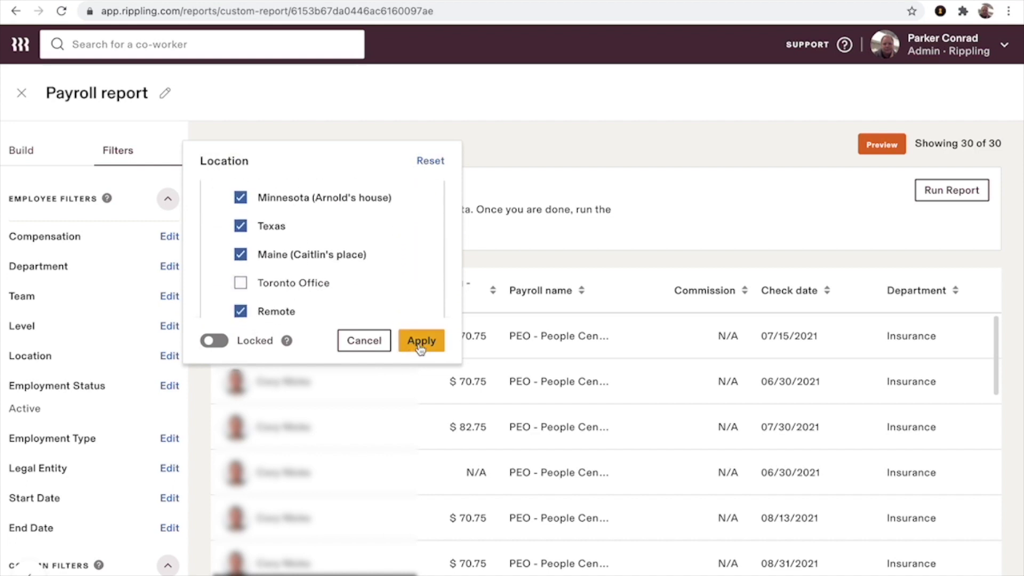
{"action": "left_click", "coordinate": [420, 342]}
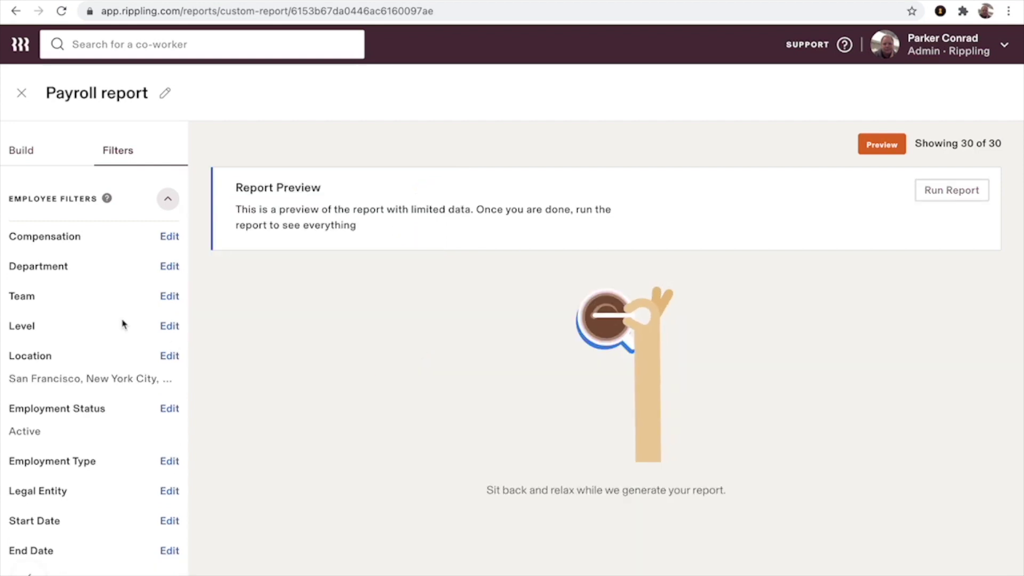
Set the report's date range to Last 12 Months.
{"action": "left_click", "coordinate": [23, 150]}
{"action": "left_click", "coordinate": [83, 224]}
{"action": "scroll", "coordinate": [105, 359], "scroll_direction": "down", "scroll_amount": 2}
{"action": "scroll", "coordinate": [106, 358], "scroll_direction": "down", "scroll_amount": 1}
{"action": "left_click", "coordinate": [95, 377]}
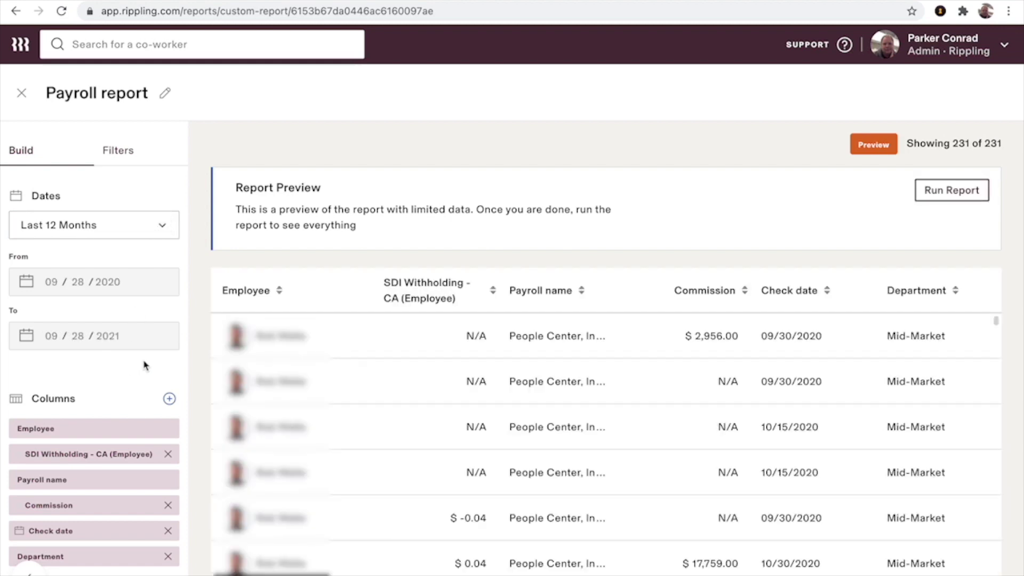
Group the report rows by Check date bucketed by Year And Month, with Department as the second grouping level.
{"action": "scroll", "coordinate": [144, 366], "scroll_direction": "down", "scroll_amount": 3}
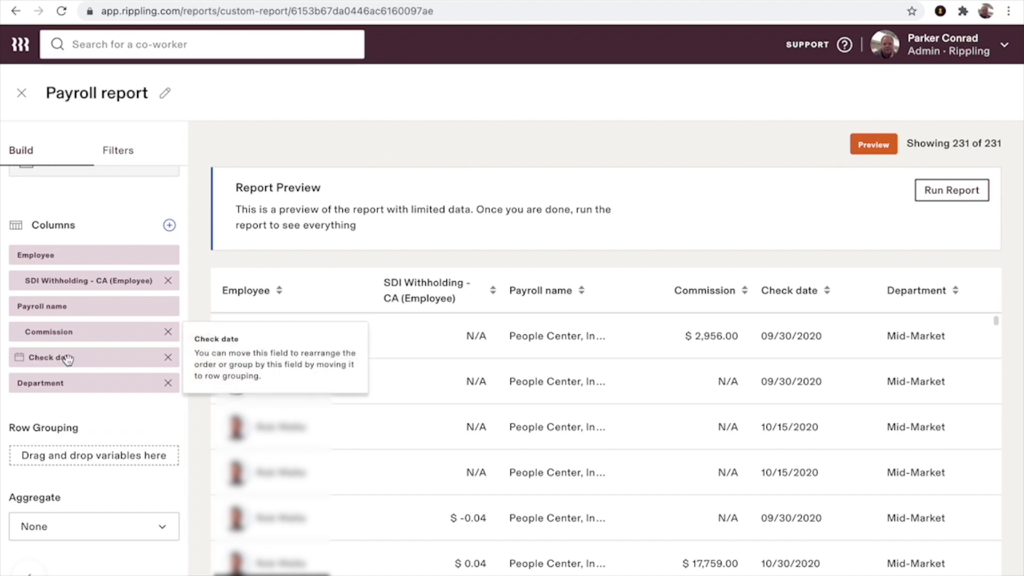
{"action": "left_click_drag", "start_coordinate": [68, 360], "coordinate": [68, 452]}
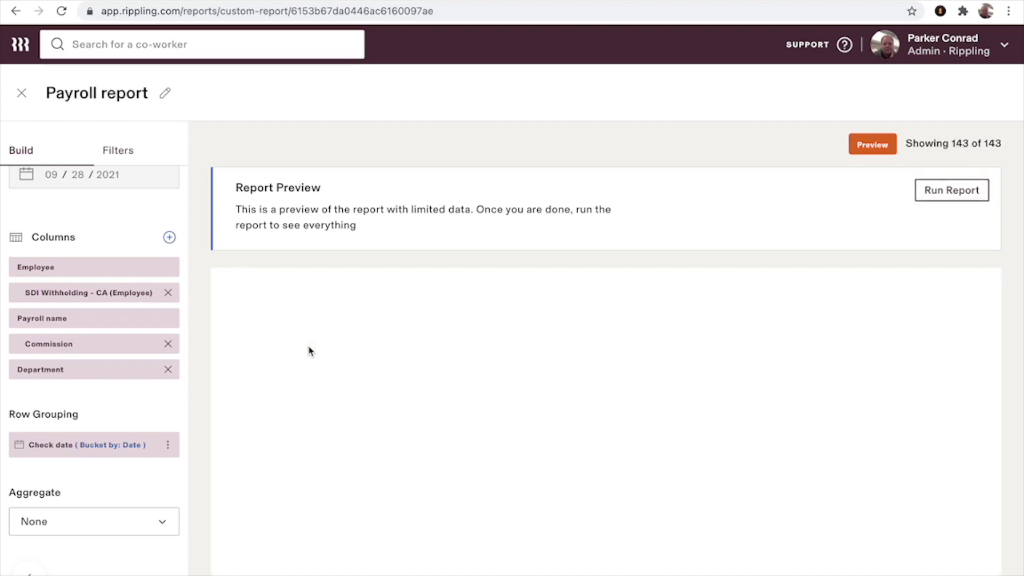
{"action": "scroll", "coordinate": [310, 351], "scroll_direction": "down", "scroll_amount": 3}
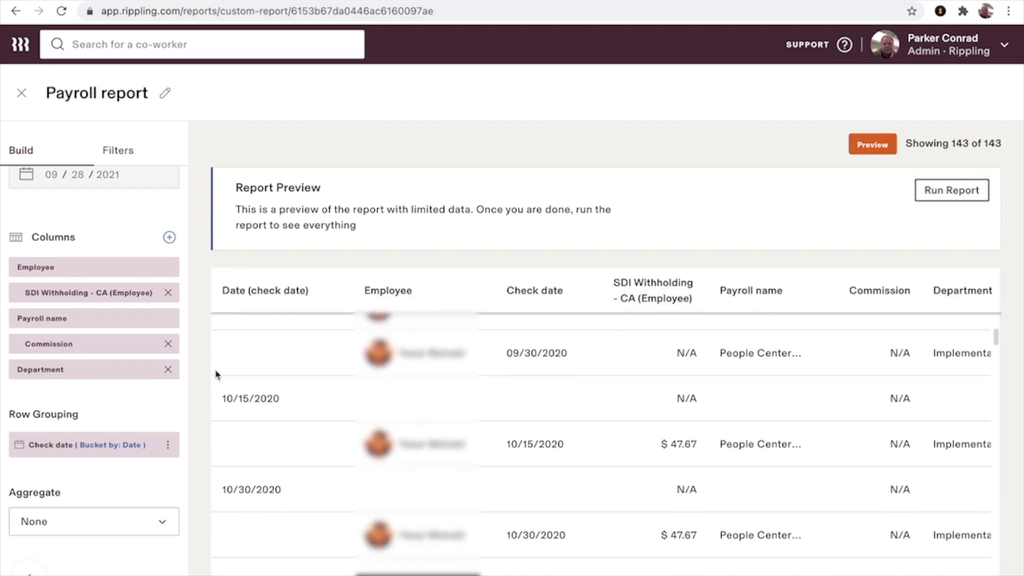
{"action": "left_click", "coordinate": [168, 444]}
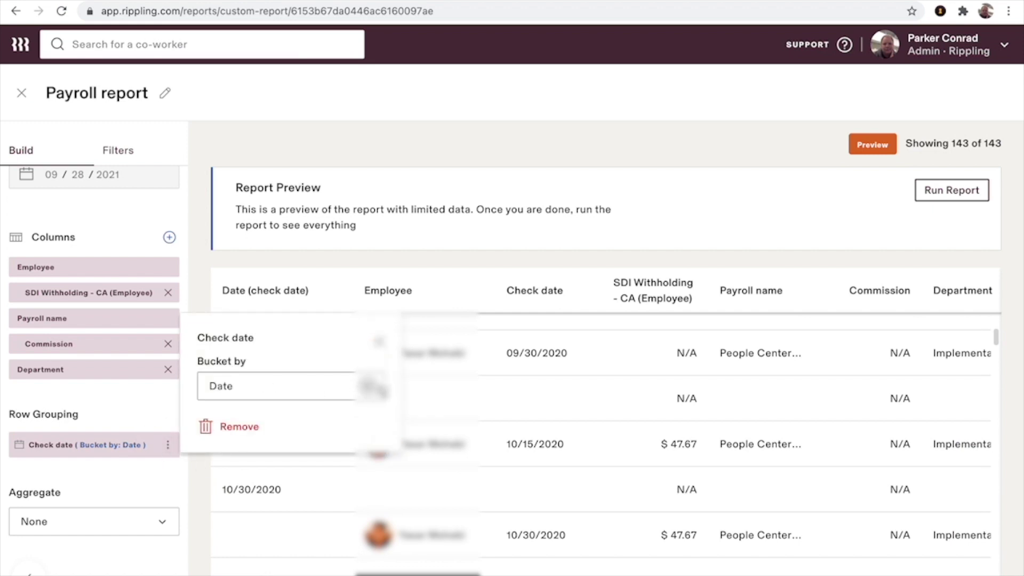
{"action": "left_click", "coordinate": [369, 387]}
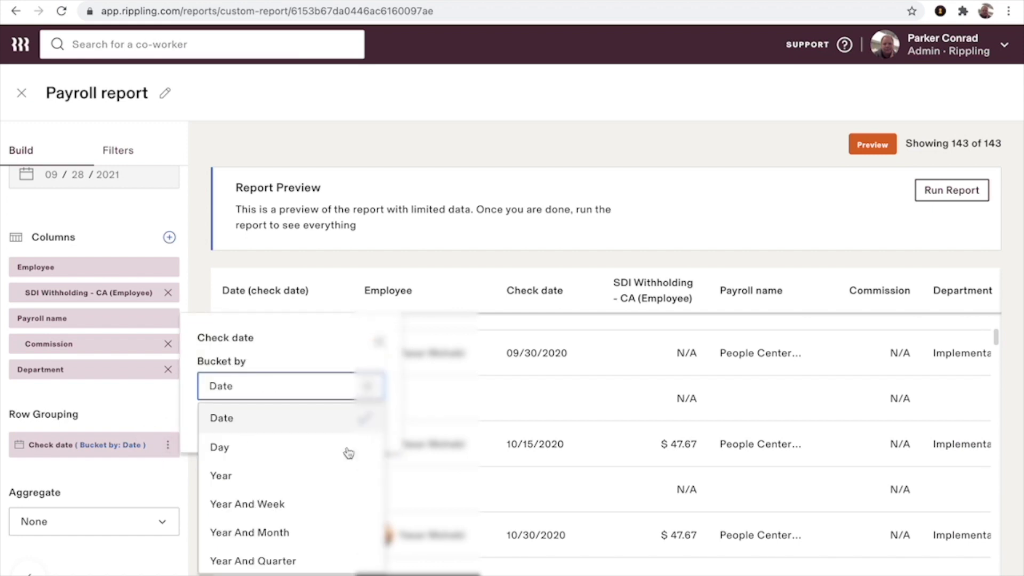
{"action": "left_click", "coordinate": [315, 533]}
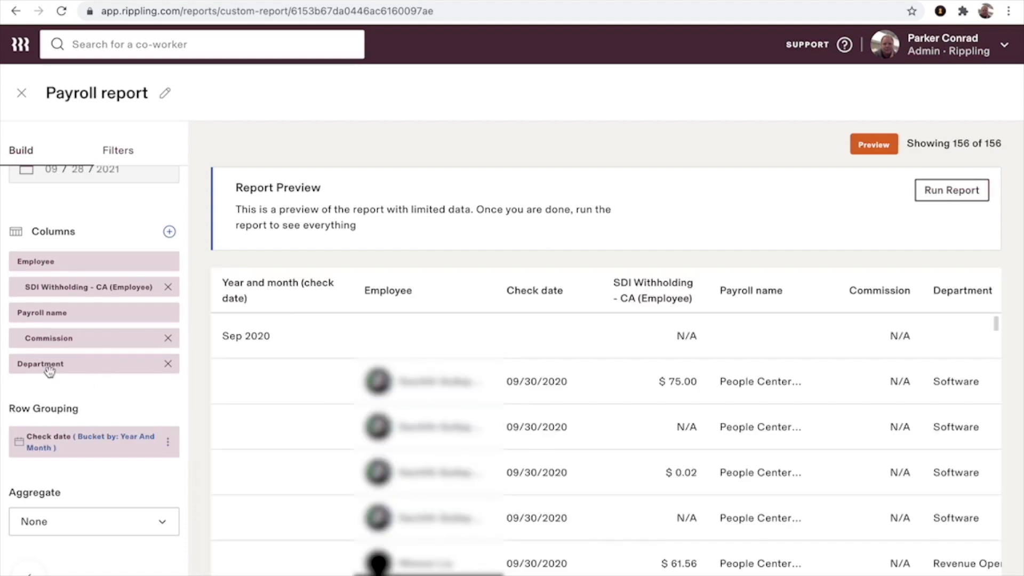
{"action": "left_click_drag", "start_coordinate": [51, 367], "coordinate": [62, 469]}
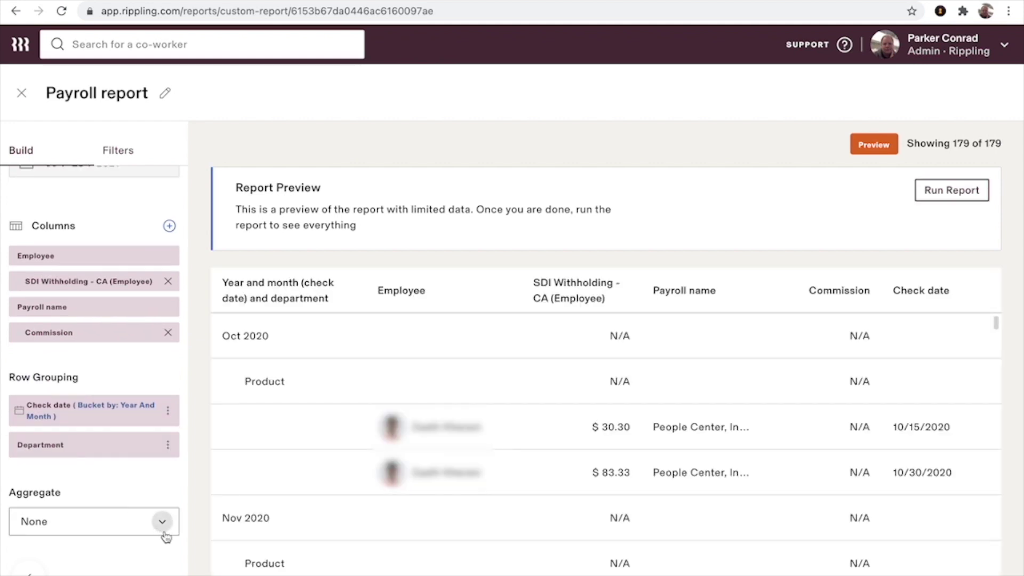
Aggregate the grouped payroll report by Sum and run the full report.
{"action": "left_click", "coordinate": [162, 532]}
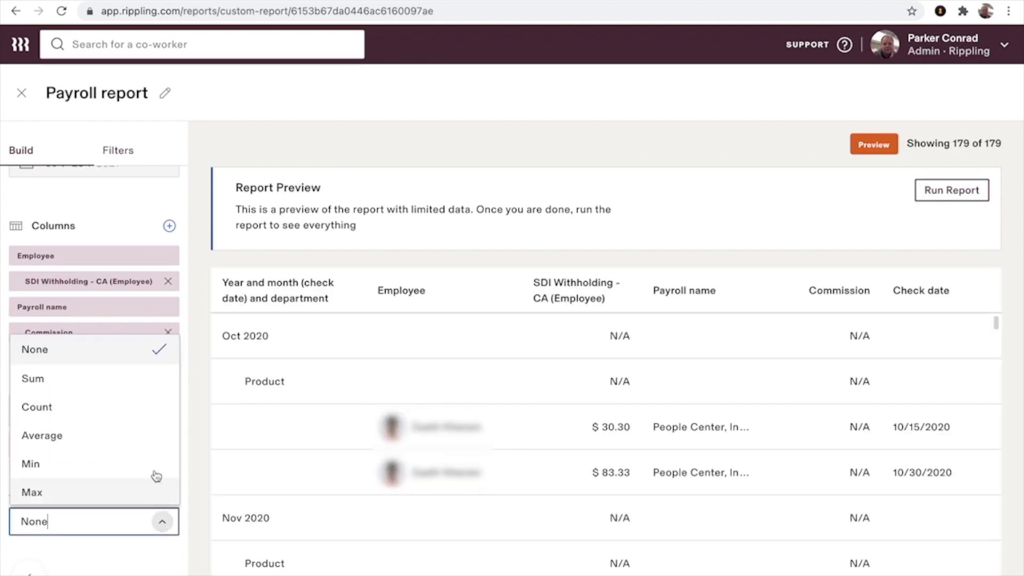
{"action": "left_click", "coordinate": [126, 387]}
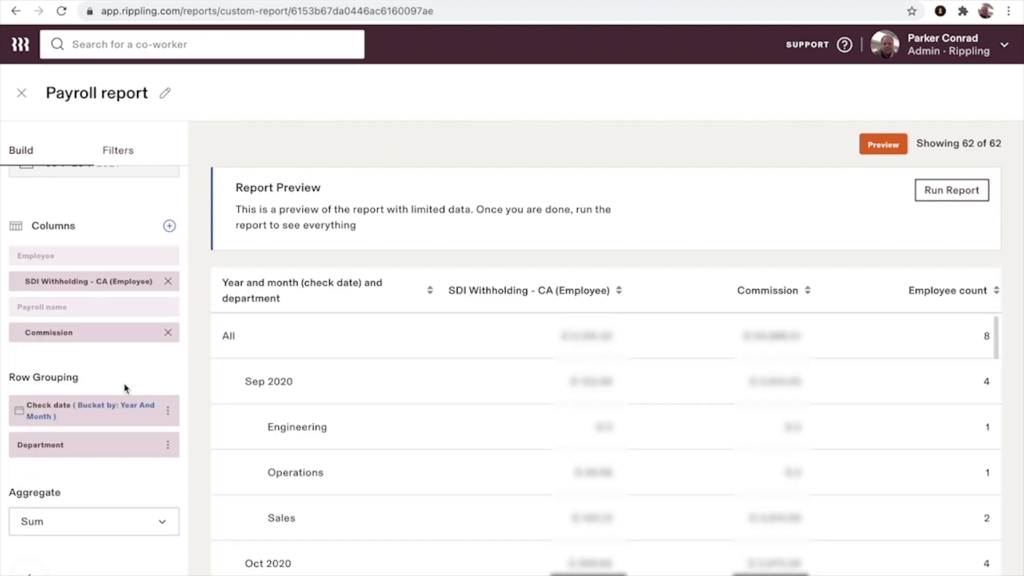
{"action": "left_click", "coordinate": [941, 190]}
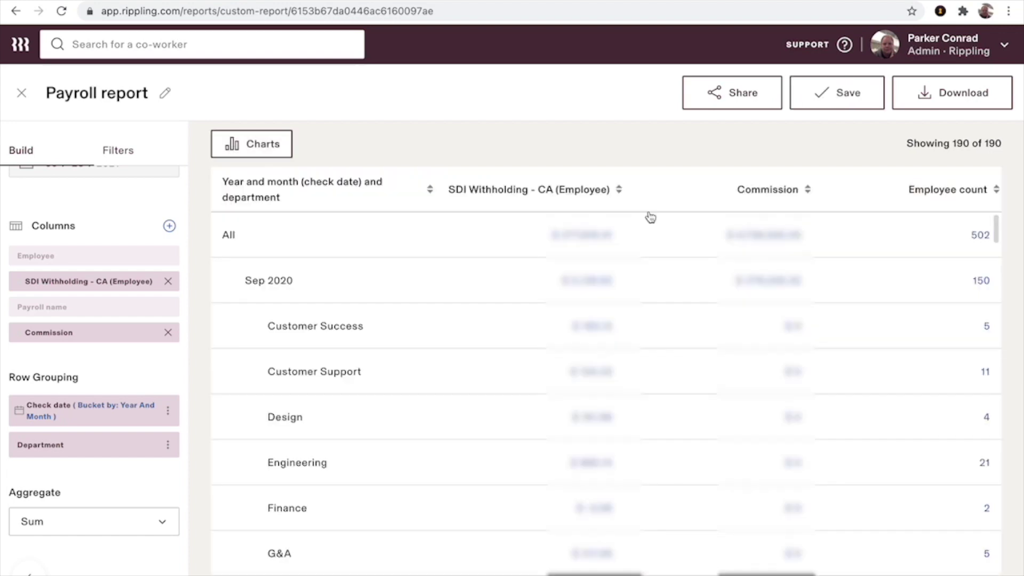
Display the chart for the payroll report and examine the monthly SDI withholding breakdown by department.
{"action": "left_click", "coordinate": [262, 144]}
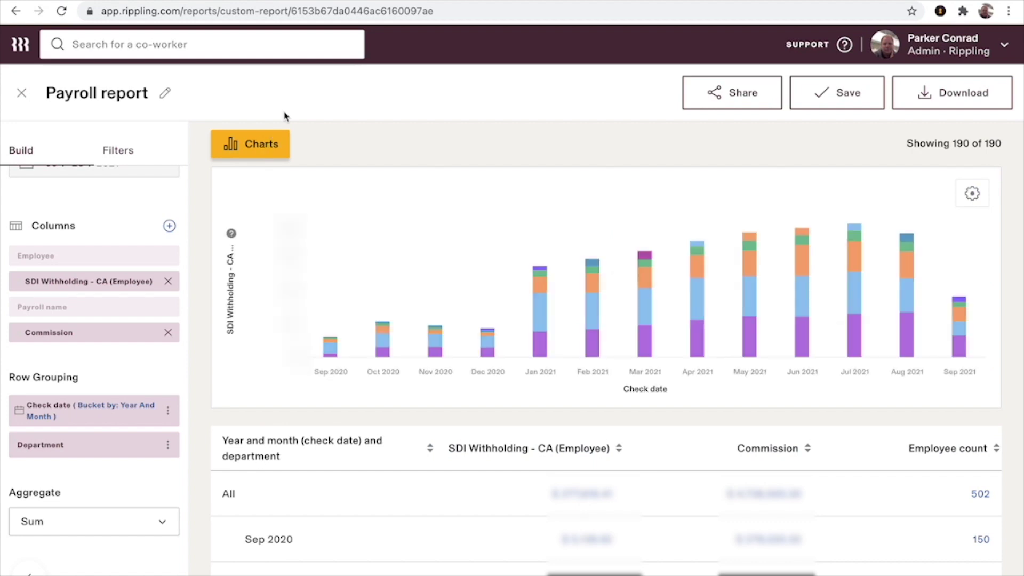
{"action": "mouse_move", "coordinate": [397, 343]}
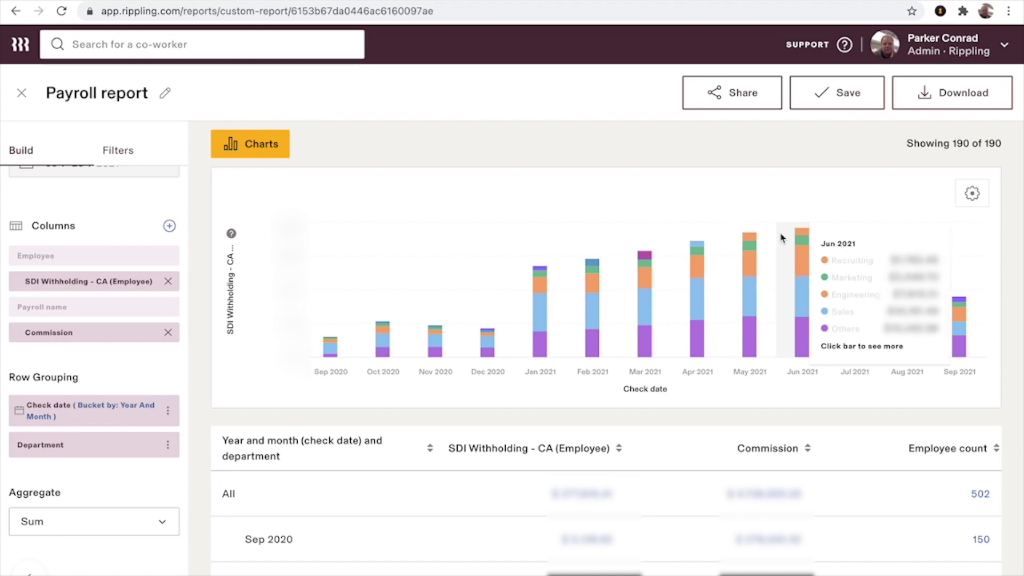
{"action": "mouse_move", "coordinate": [910, 261]}
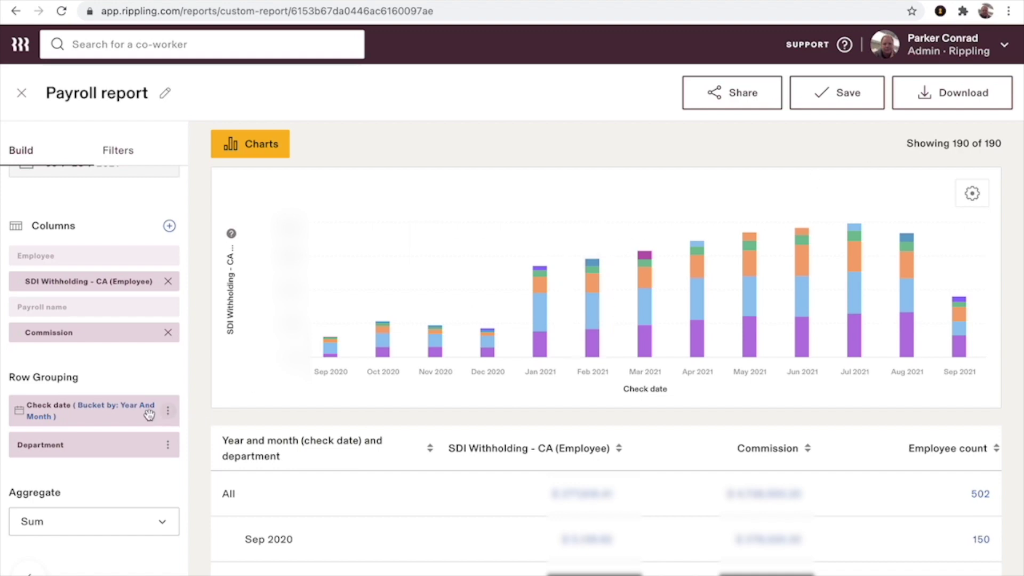
Remove Check date and Department from the row grouping, moving Check date back into the report's columns.
{"action": "left_click_drag", "start_coordinate": [128, 420], "coordinate": [131, 335]}
{"action": "left_click_drag", "start_coordinate": [112, 450], "coordinate": [114, 331]}
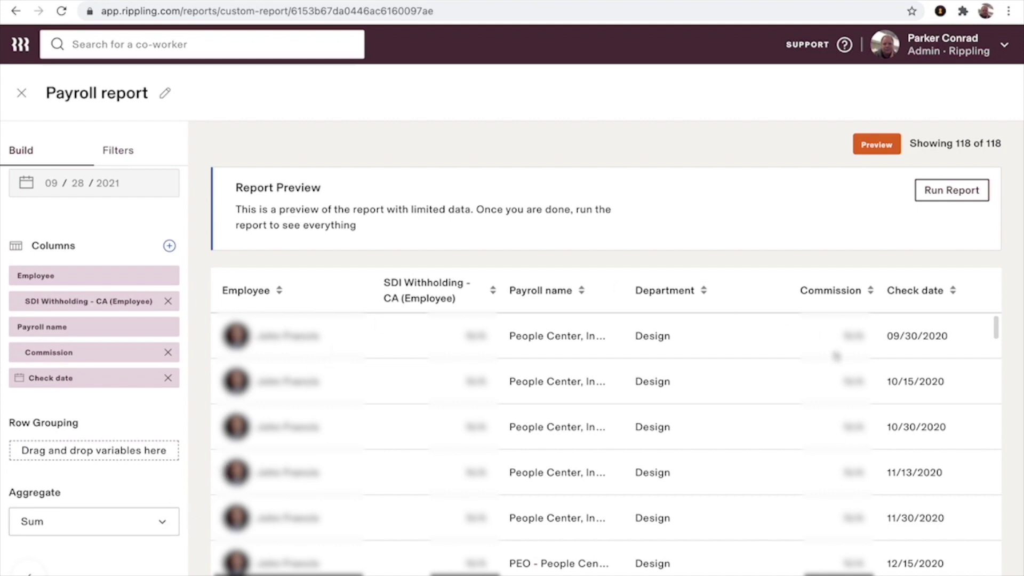
Examine the commission amounts and check dates per employee in the ungrouped report preview.
{"action": "scroll", "coordinate": [836, 356], "scroll_direction": "down", "scroll_amount": 2}
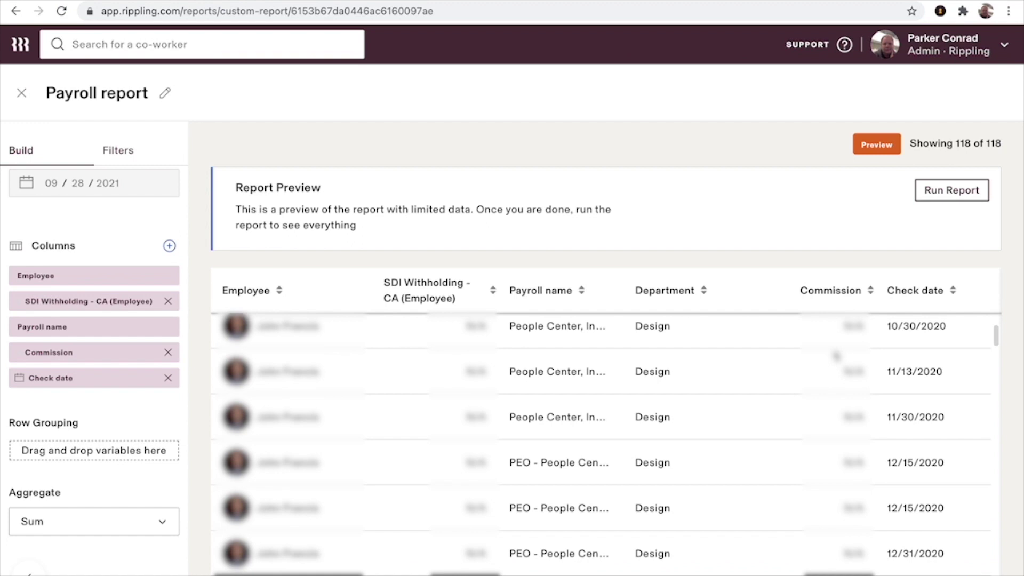
{"action": "scroll", "coordinate": [836, 357], "scroll_direction": "down", "scroll_amount": 10}
{"action": "scroll", "coordinate": [836, 357], "scroll_direction": "up", "scroll_amount": 12}
{"action": "scroll", "coordinate": [836, 357], "scroll_direction": "down", "scroll_amount": 3}
{"action": "scroll", "coordinate": [836, 357], "scroll_direction": "up", "scroll_amount": 3}
{"action": "scroll", "coordinate": [836, 356], "scroll_direction": "down", "scroll_amount": 1}
{"action": "scroll", "coordinate": [811, 489], "scroll_direction": "down", "scroll_amount": 1}
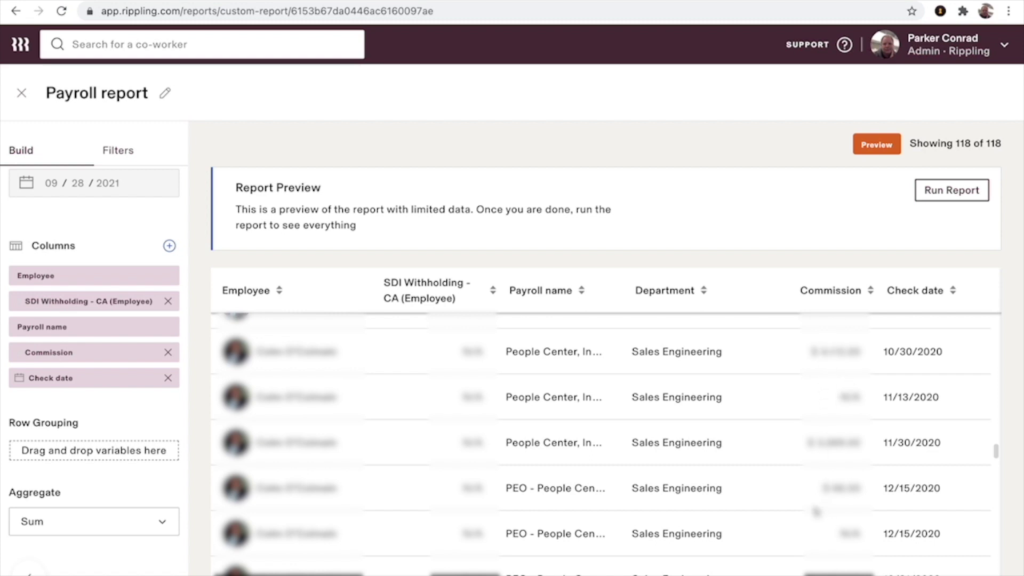
{"action": "scroll", "coordinate": [816, 512], "scroll_direction": "down", "scroll_amount": 1}
{"action": "scroll", "coordinate": [816, 512], "scroll_direction": "down", "scroll_amount": 1}
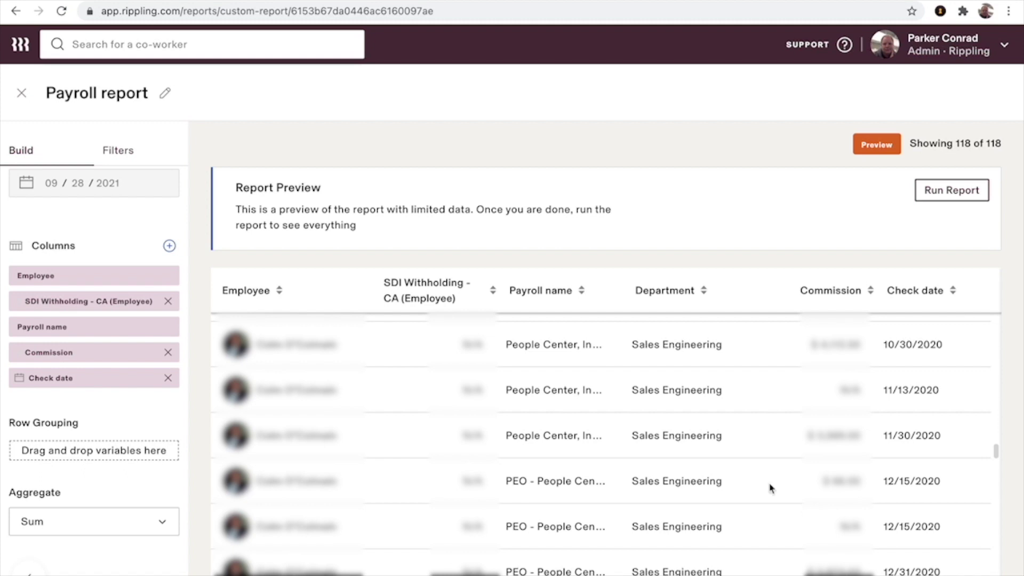
Start a new formula field for the report's columns and name it "rolling 90 commissions".
{"action": "left_click", "coordinate": [170, 246]}
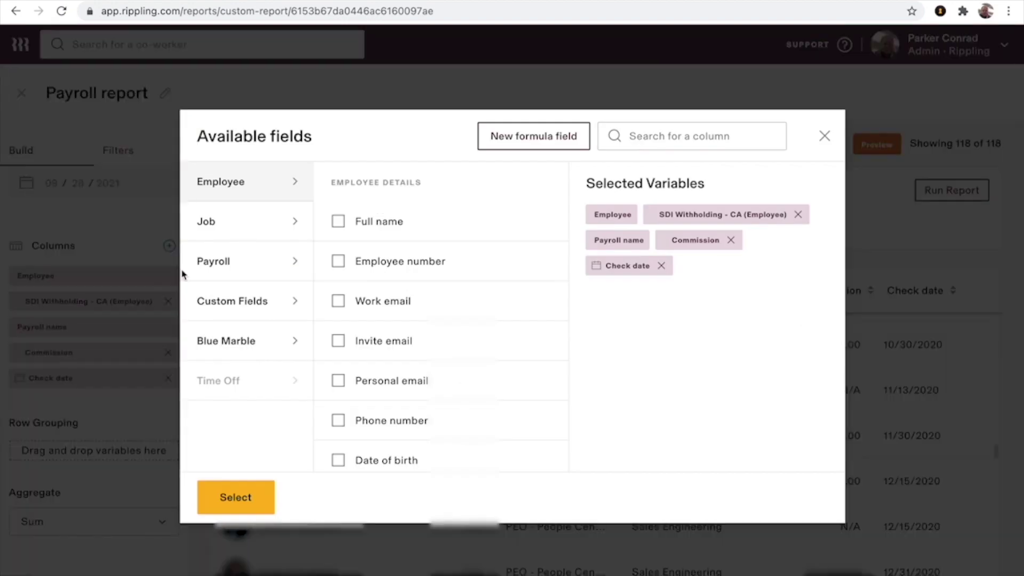
{"action": "left_click", "coordinate": [537, 140]}
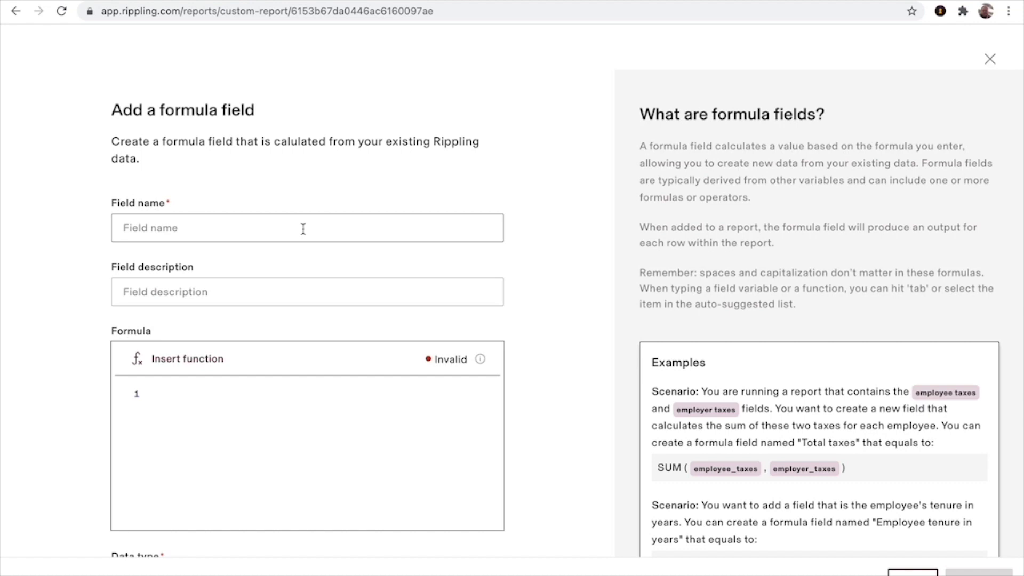
{"action": "left_click", "coordinate": [303, 229]}
{"action": "type", "text": "r"}
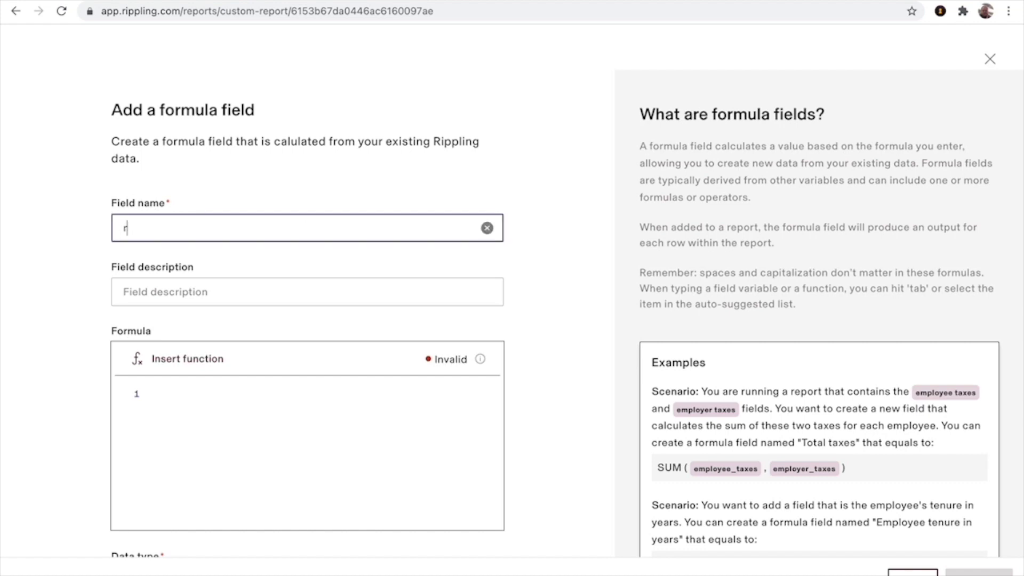
{"action": "type", "text": "olling 90 co"}
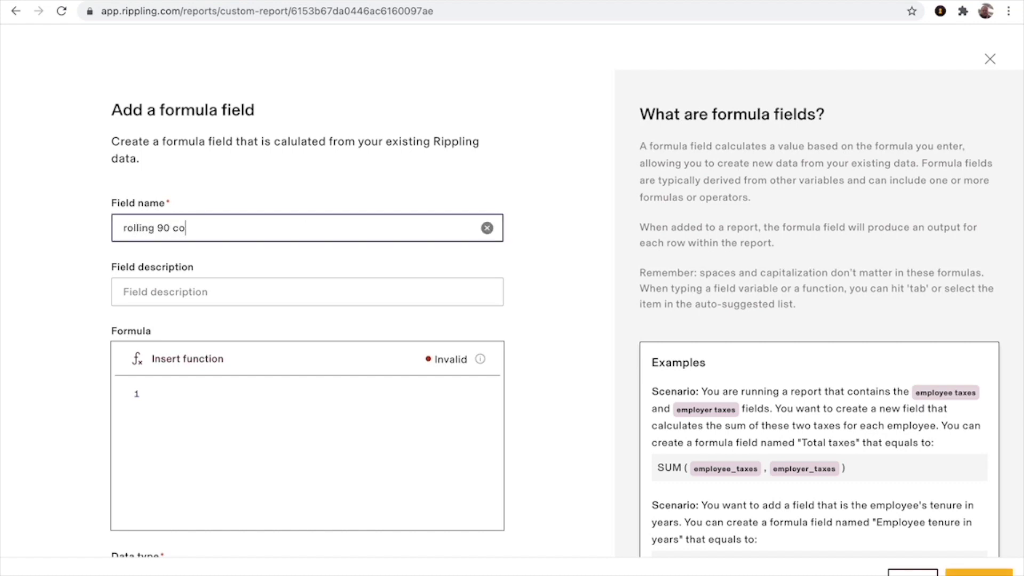
{"action": "type", "text": "mmissions"}
Begin the formula with SUM(SELECT()) using All Rows as the data set and Commission as the returned field.
{"action": "left_click", "coordinate": [265, 393]}
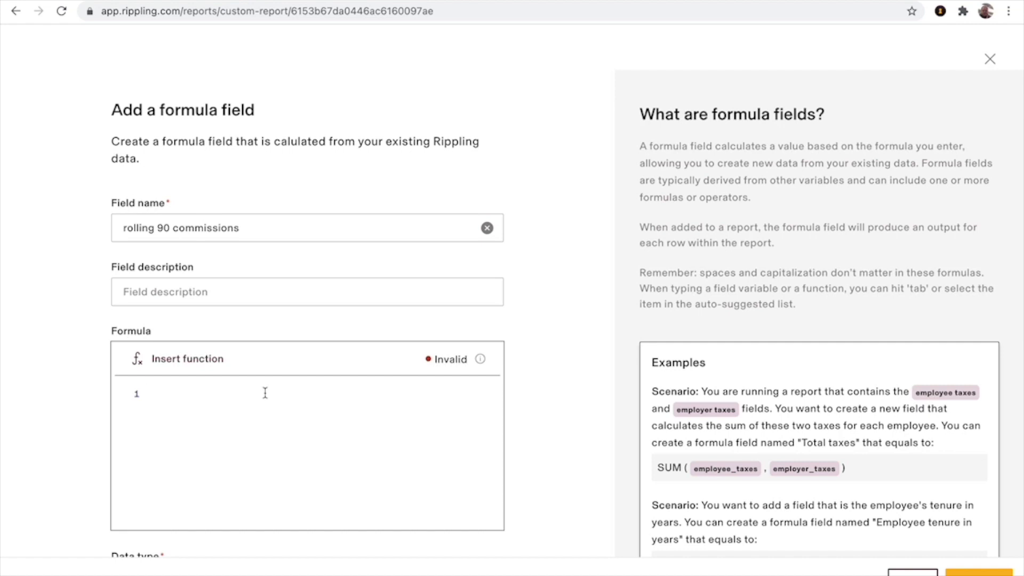
{"action": "type", "text": "sum"}
{"action": "key", "text": "Tab"}
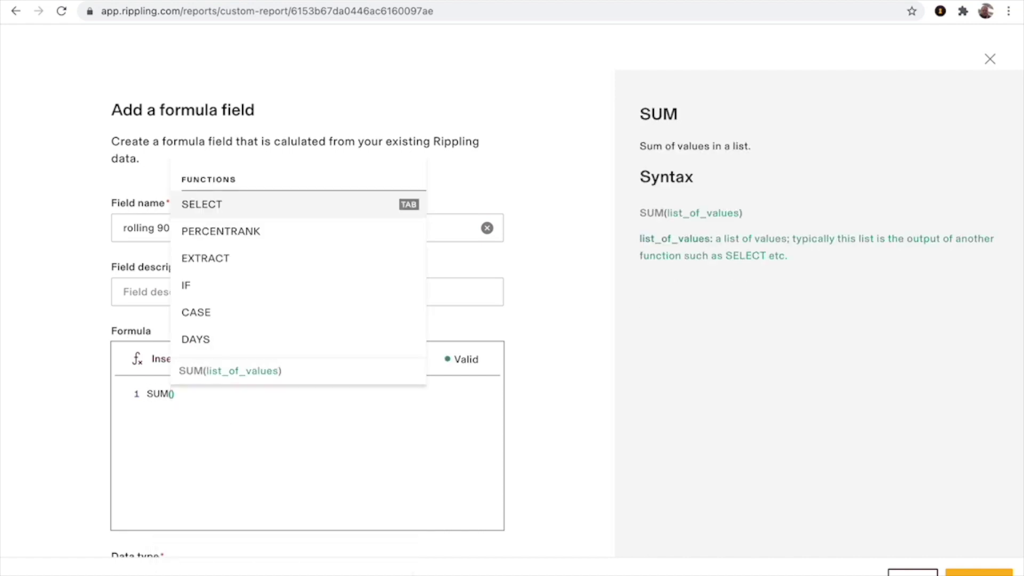
{"action": "key", "text": "Tab"}
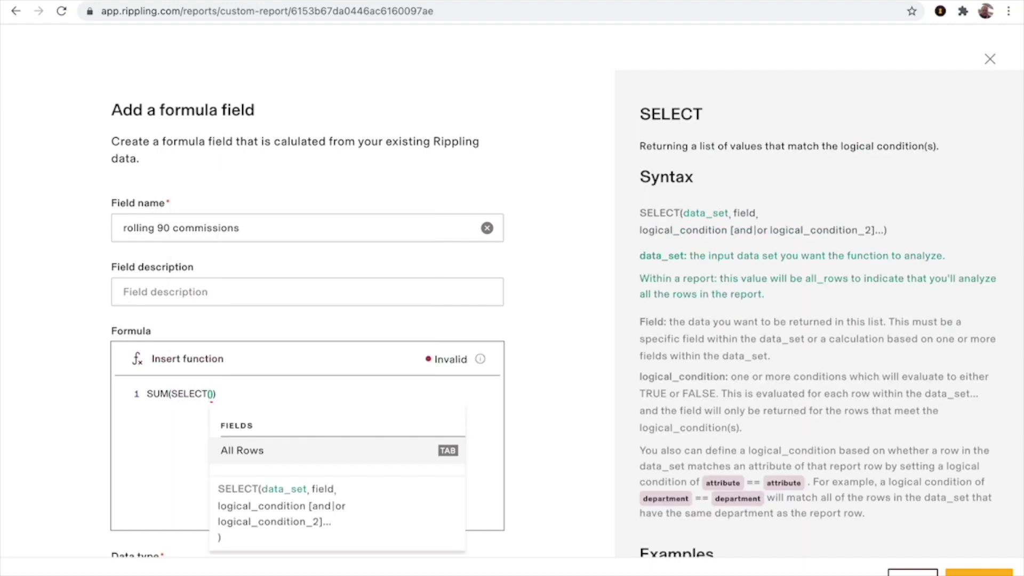
{"action": "key", "text": "Tab"}
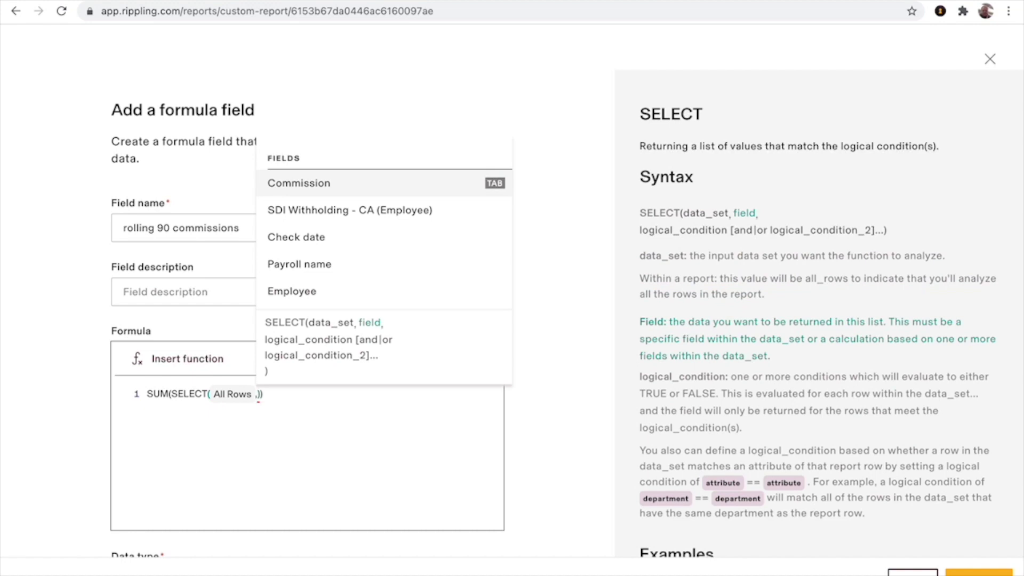
{"action": "type", "text": ","}
{"action": "key", "text": "Tab"}
{"action": "type", "text": ","}
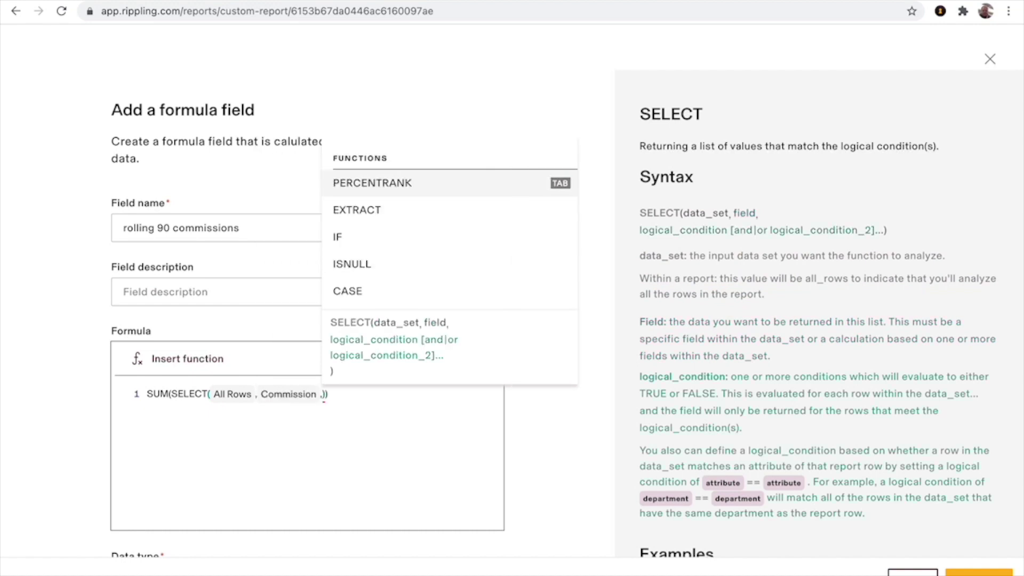
Look through the functions suggested for the SELECT function's logical condition.
{"action": "key", "text": "Down"}
{"action": "key", "text": "Down"}
{"action": "key", "text": "Down"}
{"action": "key", "text": "Down"}
{"action": "key", "text": "Down"}
{"action": "key", "text": "Down"}
{"action": "key", "text": "Down"}
{"action": "key", "text": "Down"}
{"action": "key", "text": "Down"}
{"action": "key", "text": "Down"}
{"action": "key", "text": "Down"}
{"action": "key", "text": "Down"}
{"action": "key", "text": "Down"}
{"action": "key", "text": "Down"}
{"action": "key", "text": "Down"}
{"action": "key", "text": "Down"}
{"action": "key", "text": "Up"}
{"action": "key", "text": "Up"}
{"action": "key", "text": "Up"}
{"action": "key", "text": "Up"}
{"action": "key", "text": "Up"}
{"action": "key", "text": "Up"}
{"action": "key", "text": "Up"}
{"action": "key", "text": "Up"}
{"action": "key", "text": "Up"}
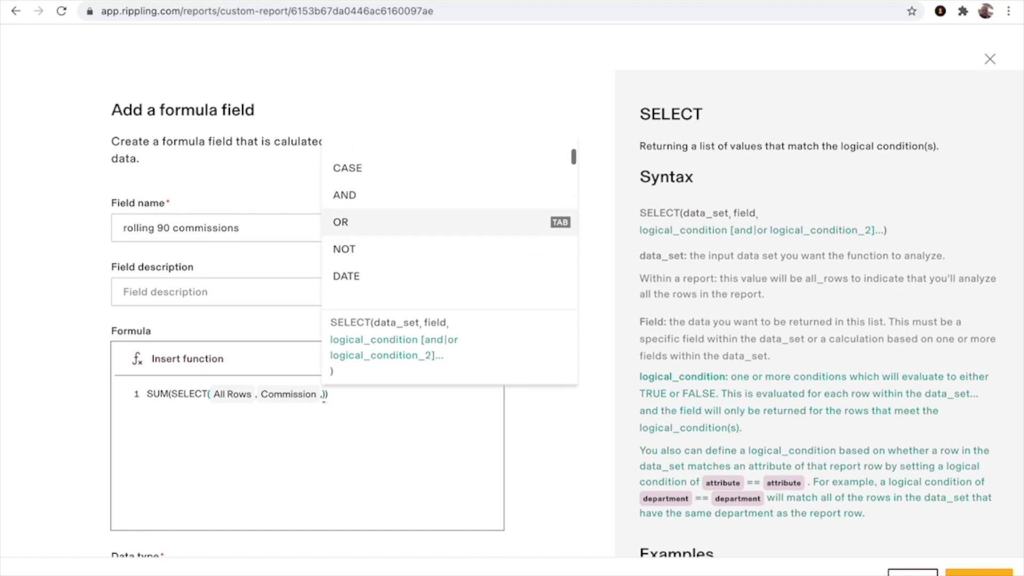
{"action": "key", "text": "Up"}
{"action": "key", "text": "Up"}
{"action": "key", "text": "Up"}
{"action": "key", "text": "Up"}
{"action": "key", "text": "Up"}
{"action": "key", "text": "Up"}
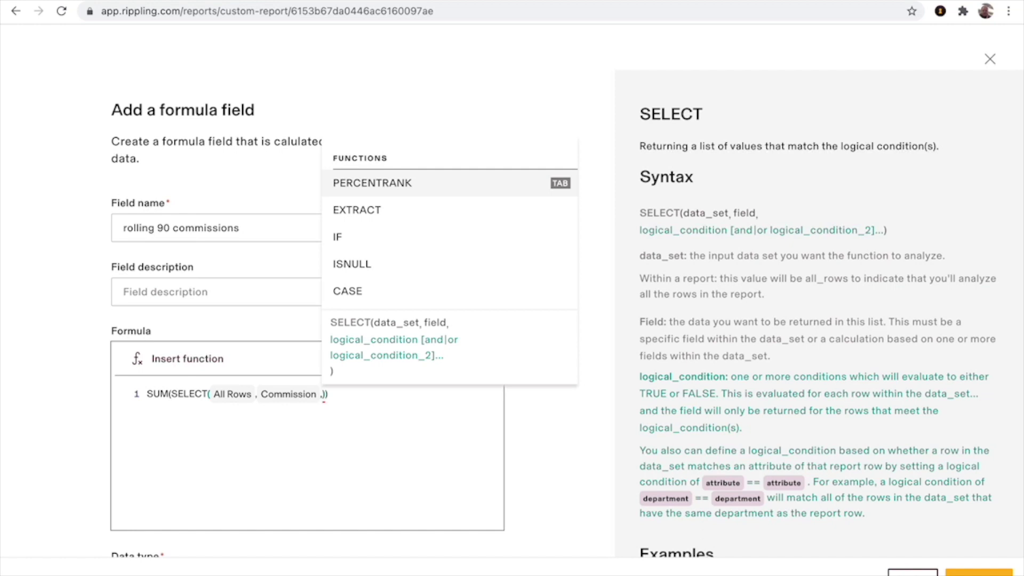
Add the condition Employee =$ Employee as the SELECT function's logical condition.
{"action": "type", "text": ","}
{"action": "type", "text": "emp"}
{"action": "key", "text": "Down"}
{"action": "key", "text": "Tab"}
{"action": "type", "text": "=$emp"}
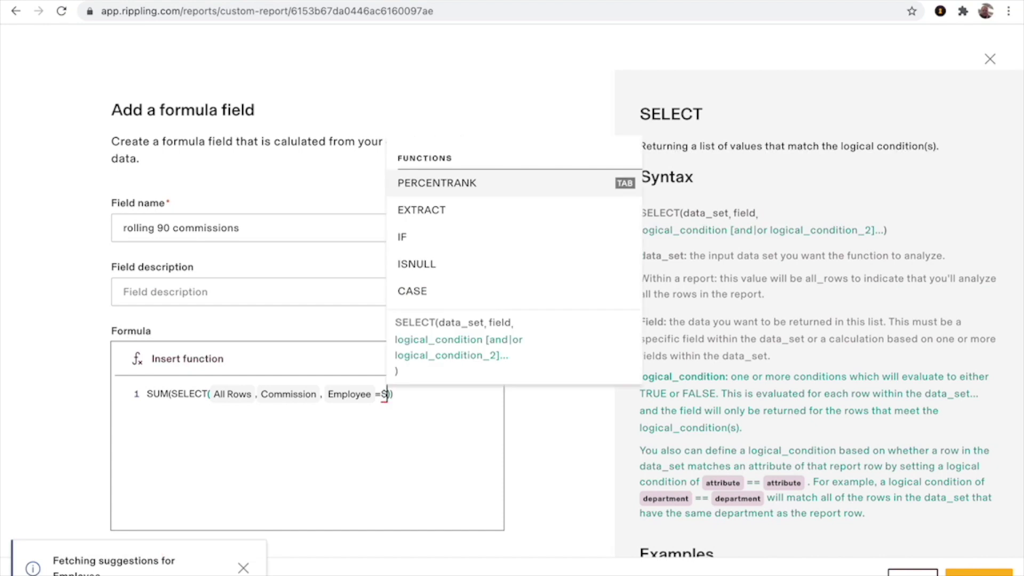
{"action": "key", "text": "Down"}
{"action": "key", "text": "Tab"}
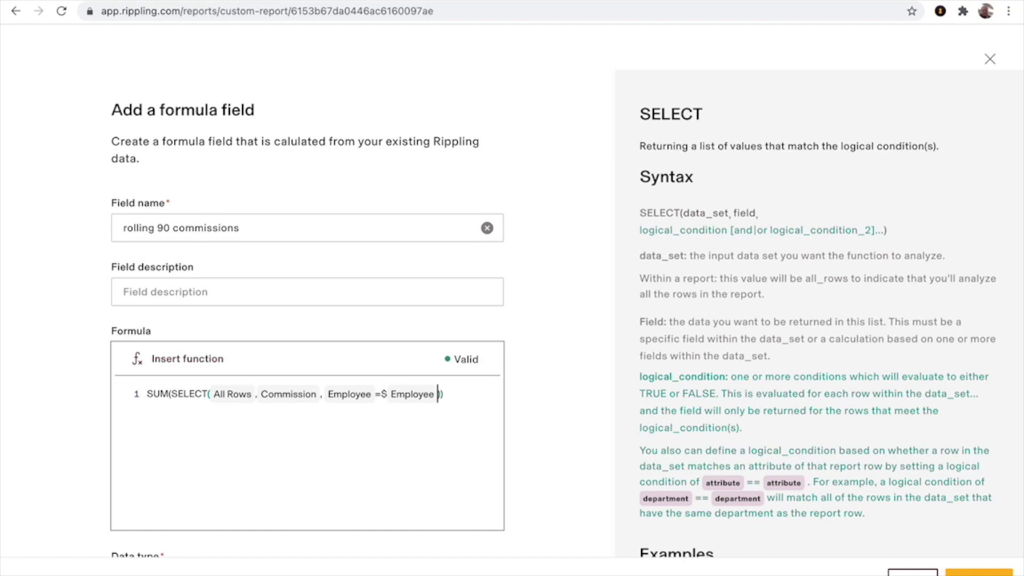
Extend the SELECT condition with "and Check date <=$ Check date and Check date >$ Check date -90".
{"action": "type", "text": "and che"}
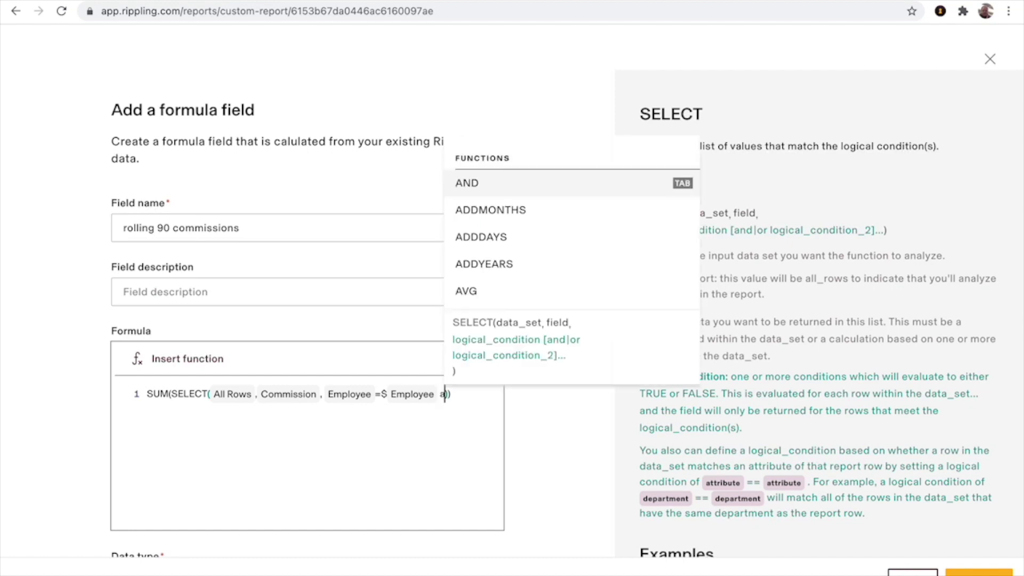
{"action": "key", "text": "Tab"}
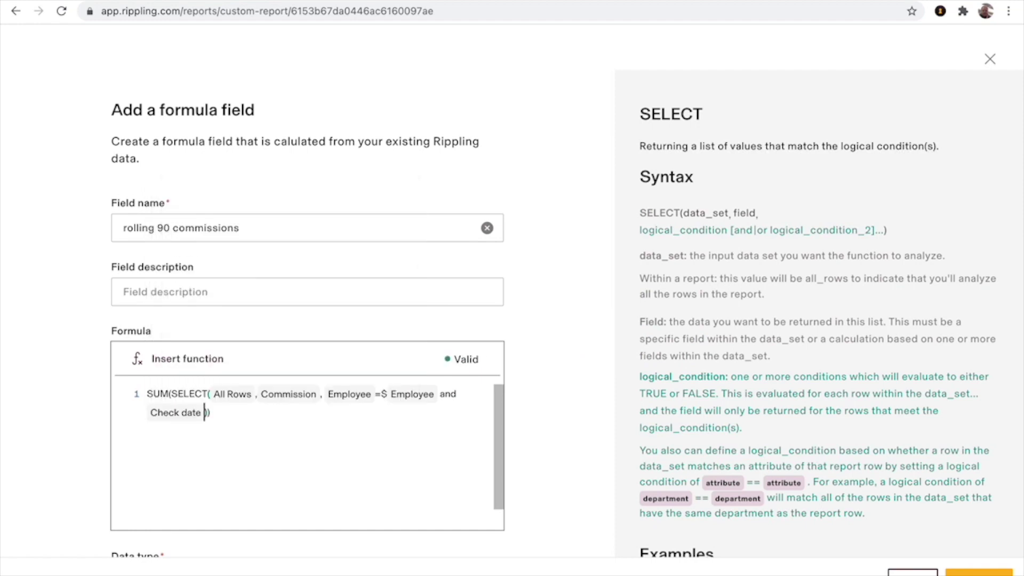
{"action": "type", "text": "<=$che"}
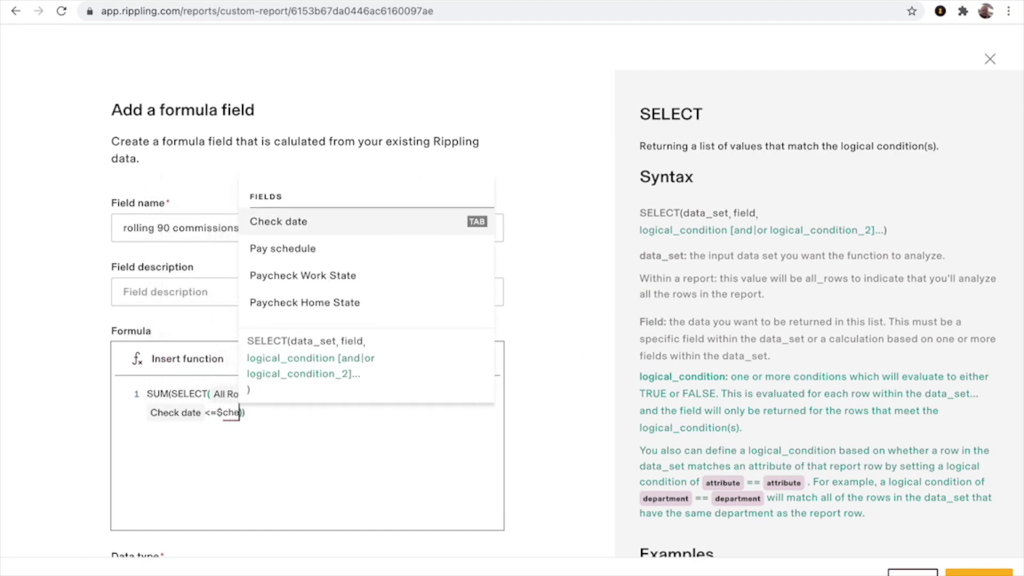
{"action": "key", "text": "Tab"}
{"action": "type", "text": "and"}
{"action": "type", "text": " che"}
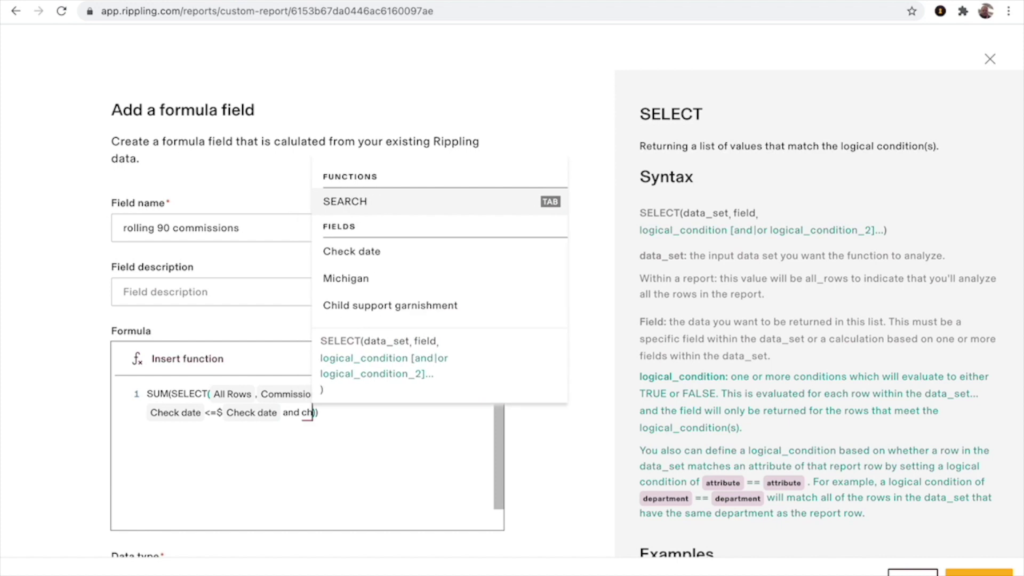
{"action": "key", "text": "Tab"}
{"action": "type", "text": ">$che"}
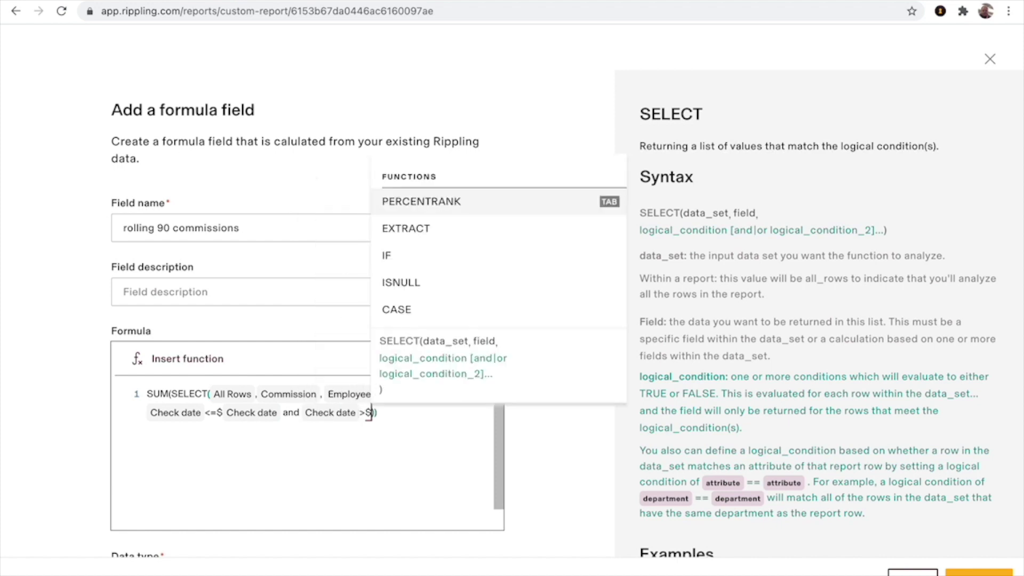
{"action": "key", "text": "Tab"}
{"action": "type", "text": "-90"}
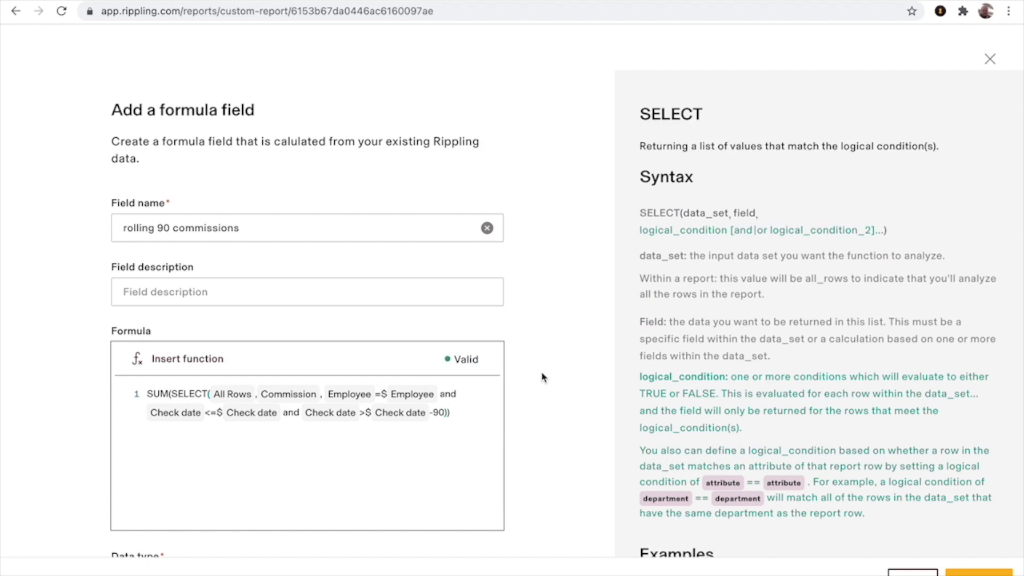
Save the formula field with Auto-detect data type and pre-aggregation calculation, and apply it as a report column.
{"action": "scroll", "coordinate": [541, 376], "scroll_direction": "down", "scroll_amount": 2}
{"action": "scroll", "coordinate": [542, 376], "scroll_direction": "down", "scroll_amount": 5}
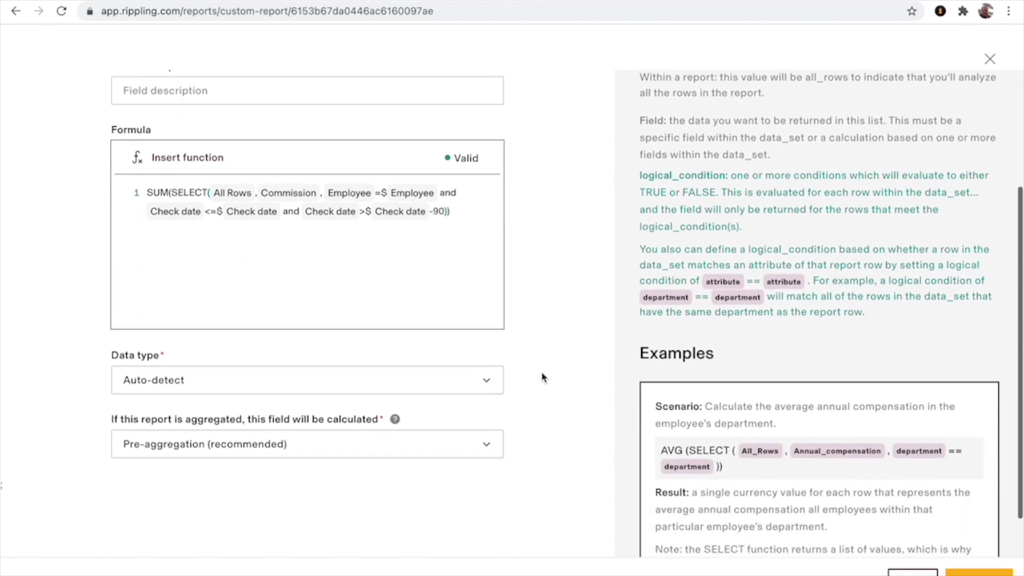
{"action": "left_click", "coordinate": [979, 573]}
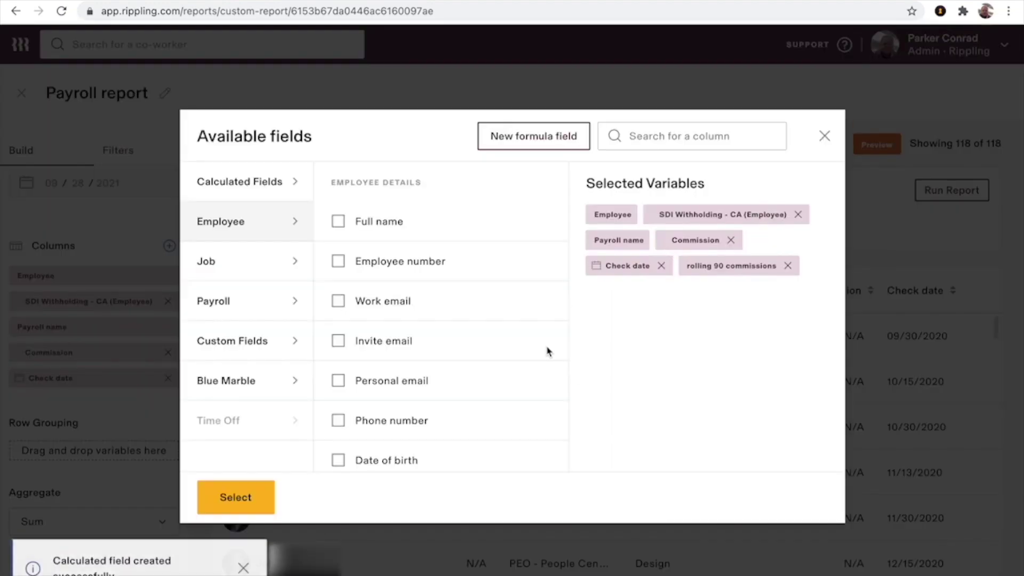
{"action": "left_click", "coordinate": [253, 497]}
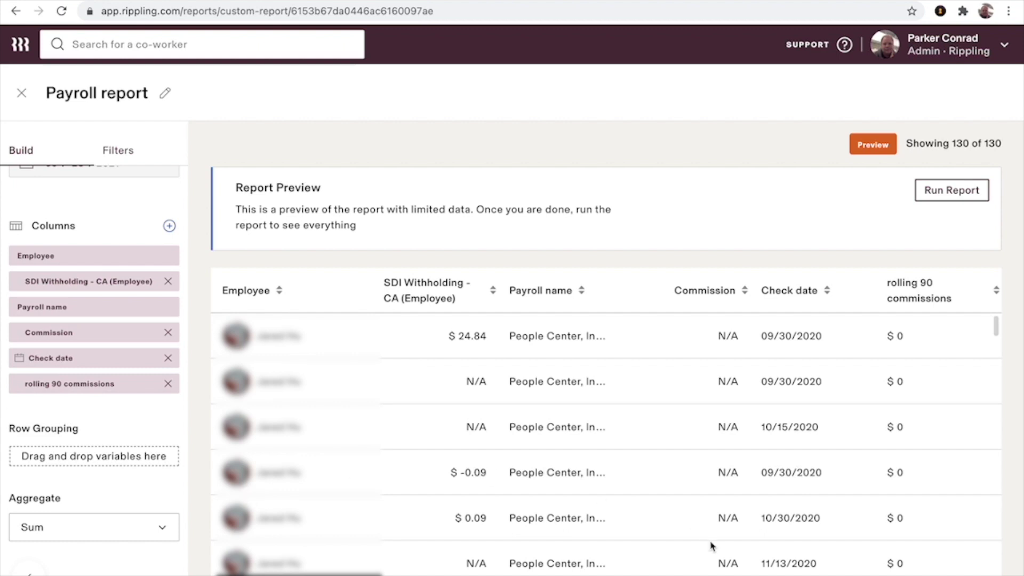
Examine the rolling 90 commissions values across employees and check dates in the report preview.
{"action": "scroll", "coordinate": [830, 434], "scroll_direction": "down", "scroll_amount": 5}
{"action": "scroll", "coordinate": [831, 435], "scroll_direction": "down", "scroll_amount": 10}
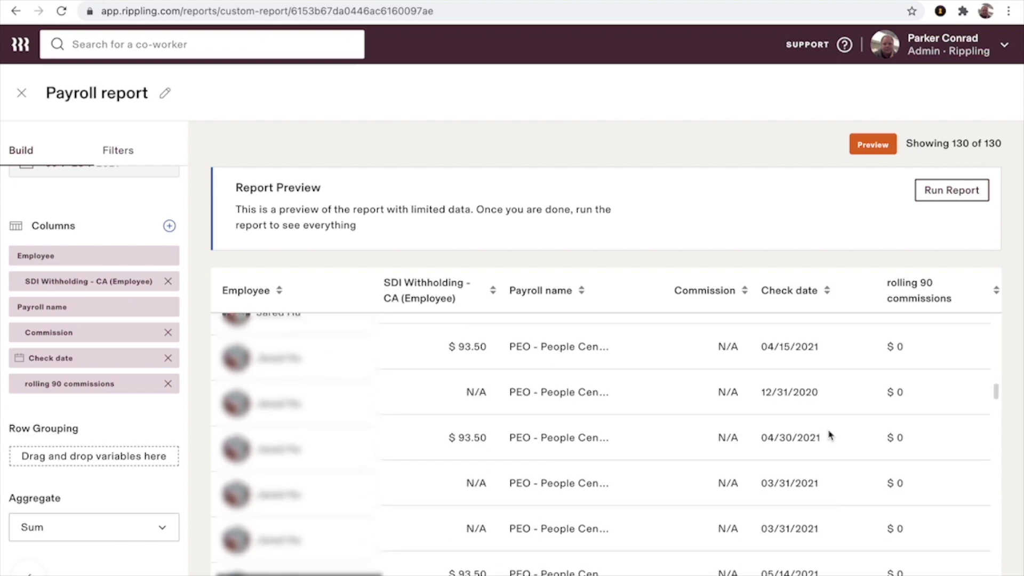
{"action": "scroll", "coordinate": [831, 434], "scroll_direction": "down", "scroll_amount": 15}
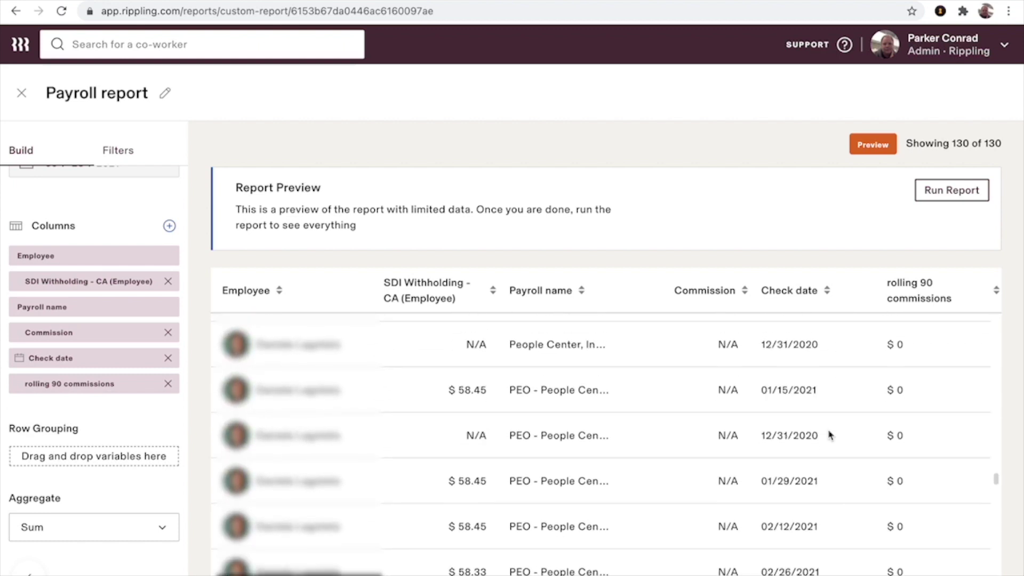
{"action": "scroll", "coordinate": [830, 435], "scroll_direction": "down", "scroll_amount": 15}
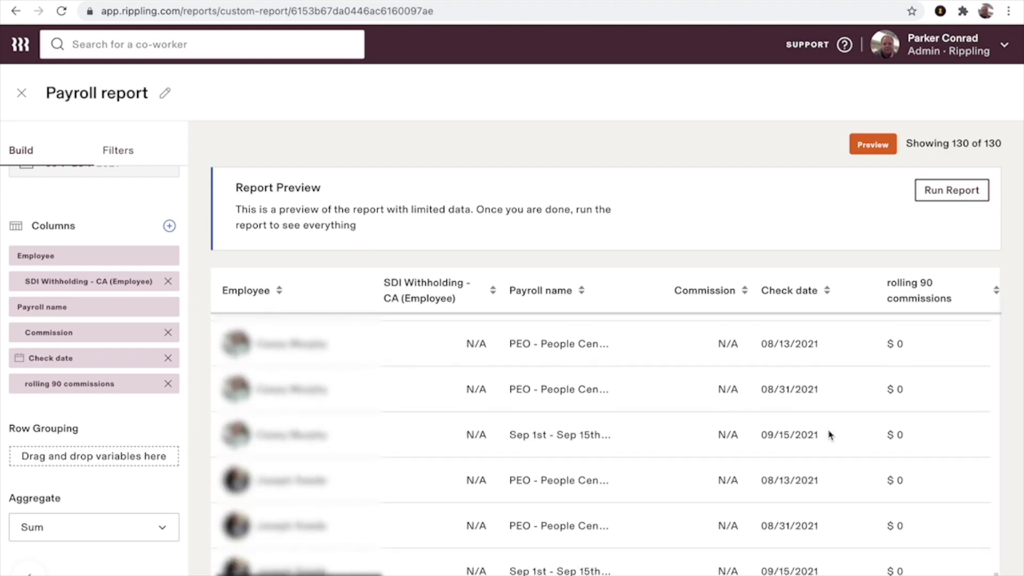
Filter the payroll report's employees to the Sales department, including its sub-departments.
{"action": "left_click", "coordinate": [115, 150]}
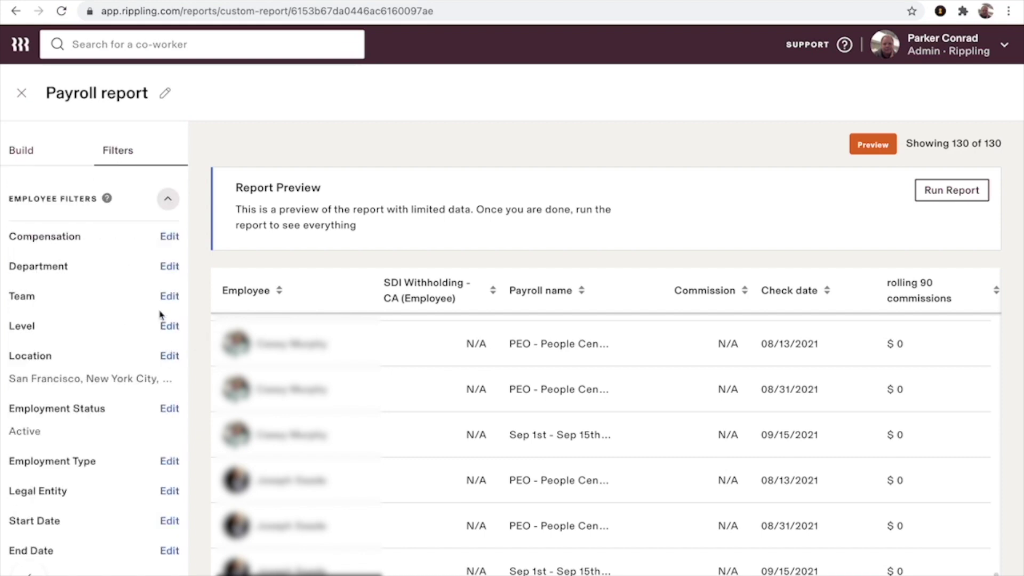
{"action": "left_click", "coordinate": [170, 266]}
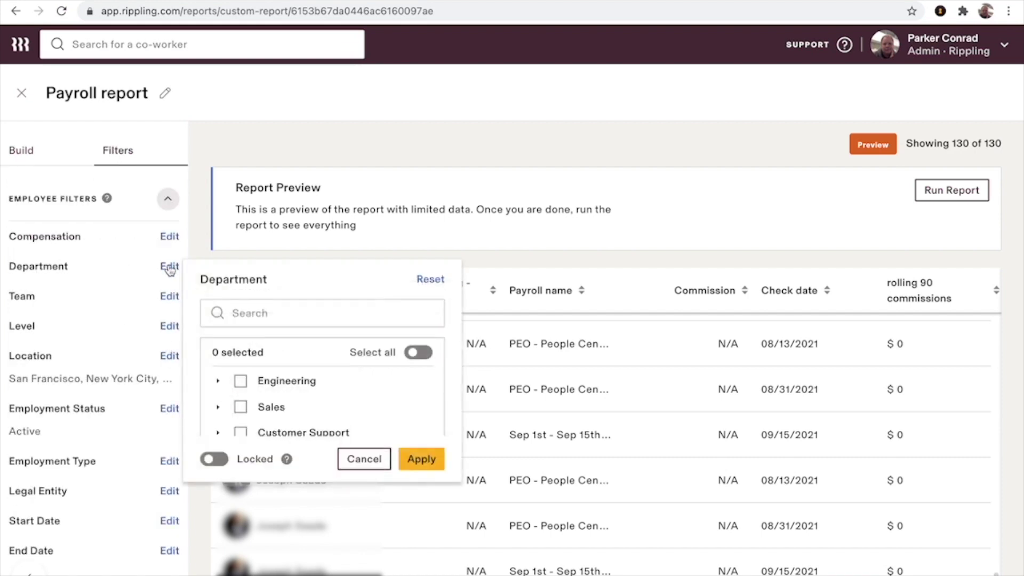
{"action": "left_click", "coordinate": [240, 407]}
{"action": "left_click", "coordinate": [421, 459]}
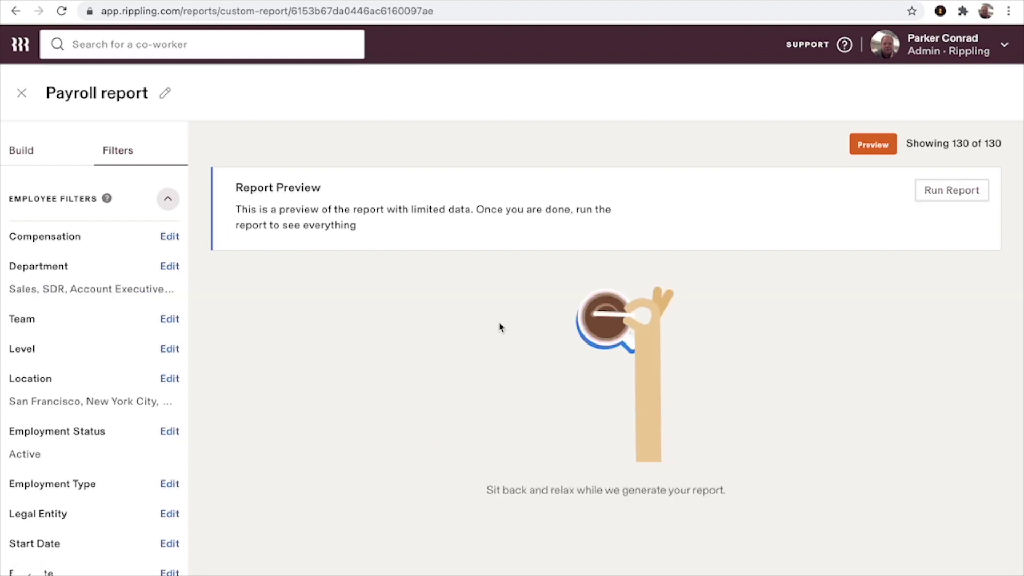
Examine the commission, check date and rolling 90 commissions values for the Sales employees in the report preview.
{"action": "left_click", "coordinate": [26, 153]}
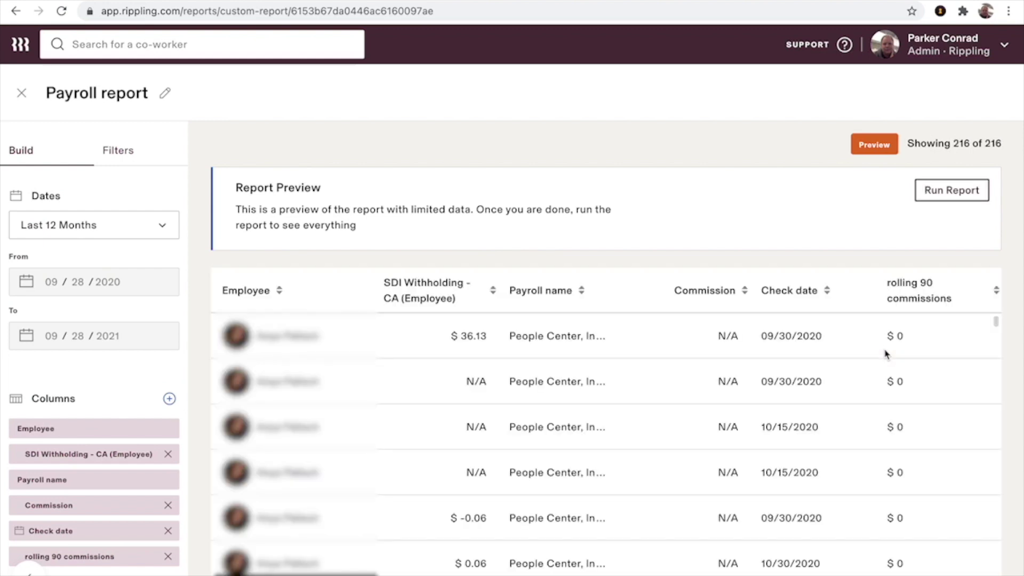
{"action": "scroll", "coordinate": [770, 417], "scroll_direction": "down", "scroll_amount": 10}
{"action": "scroll", "coordinate": [770, 416], "scroll_direction": "down", "scroll_amount": 10}
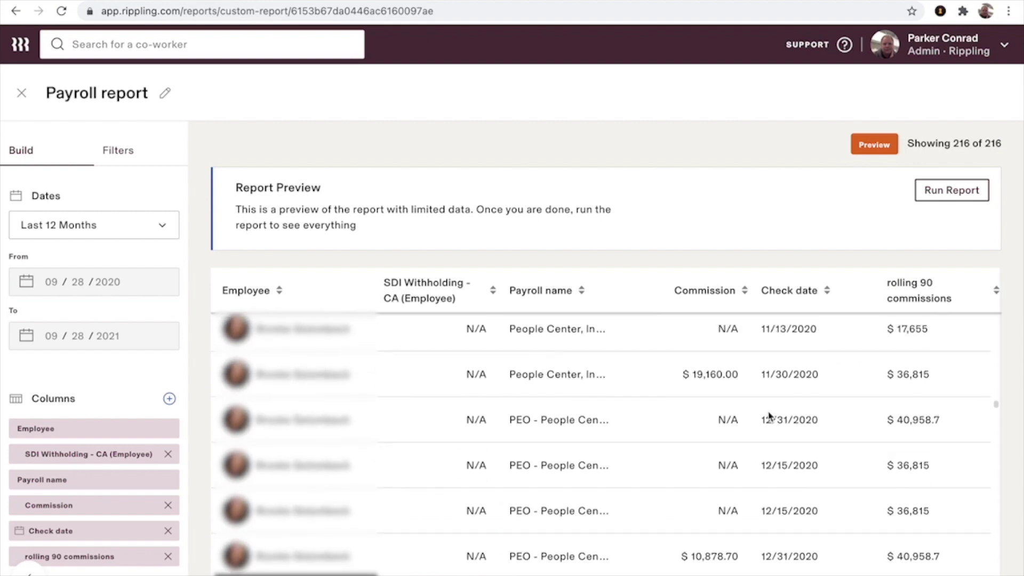
{"action": "scroll", "coordinate": [770, 417], "scroll_direction": "up", "scroll_amount": 3}
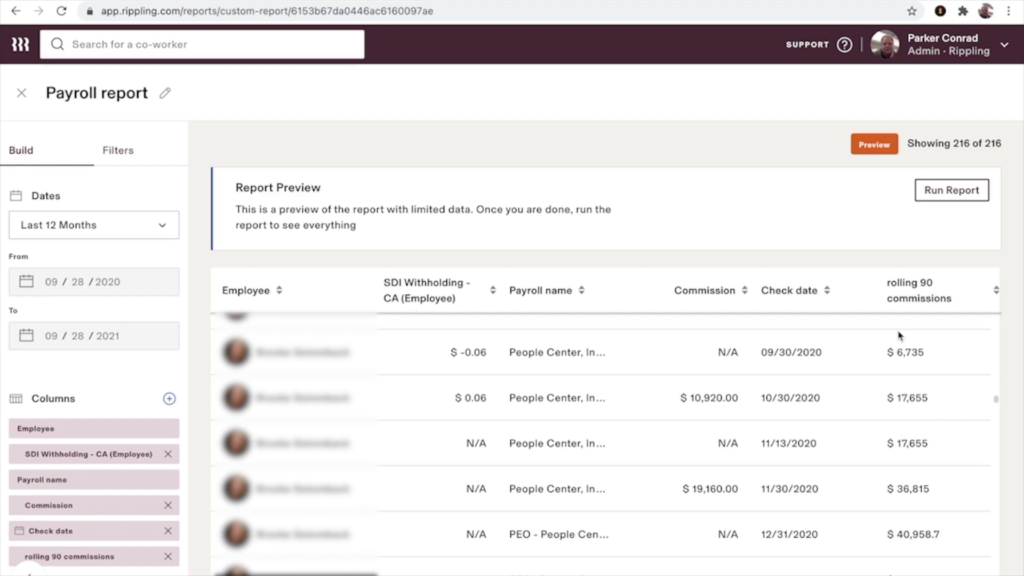
{"action": "scroll", "coordinate": [893, 510], "scroll_direction": "down", "scroll_amount": 1}
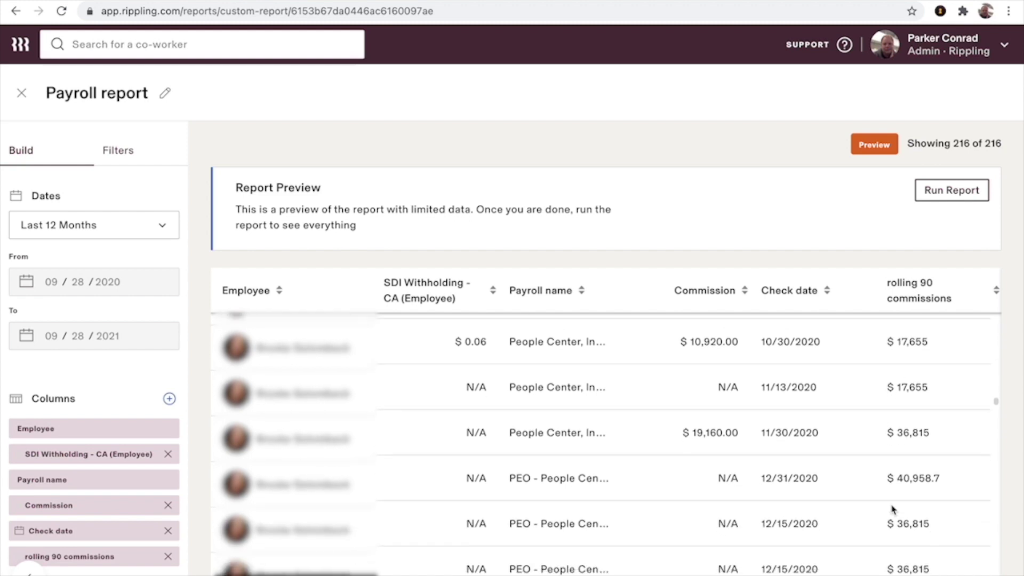
{"action": "scroll", "coordinate": [894, 509], "scroll_direction": "down", "scroll_amount": 1}
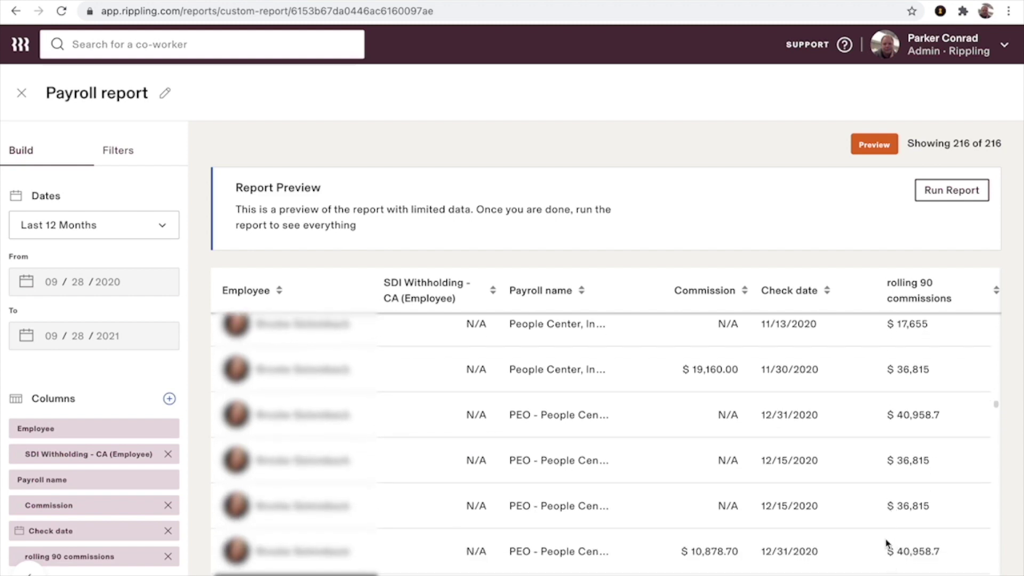
{"action": "scroll", "coordinate": [884, 462], "scroll_direction": "up", "scroll_amount": 5}
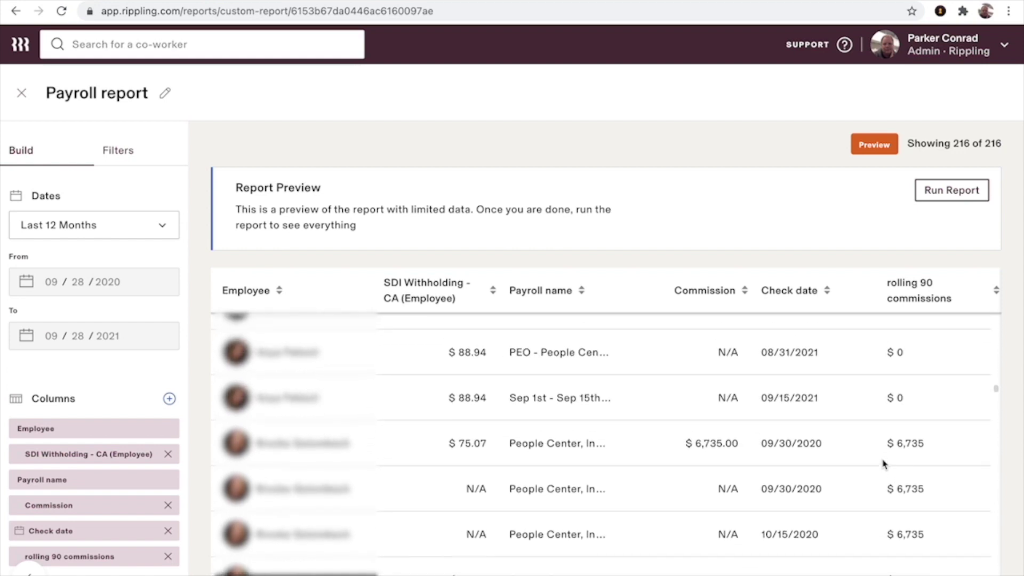
{"action": "scroll", "coordinate": [884, 463], "scroll_direction": "down", "scroll_amount": 1}
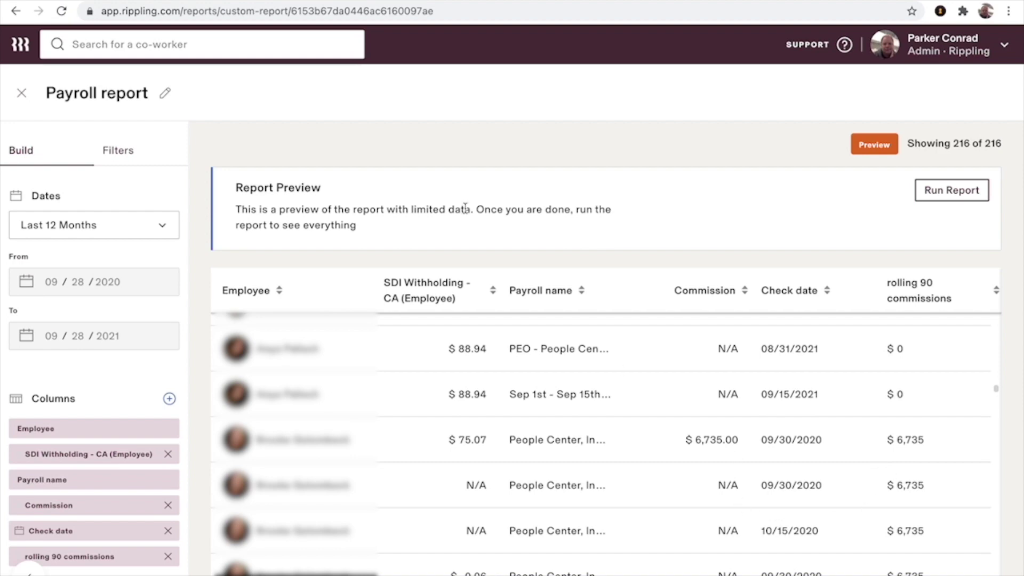
Exit the payroll report without saving and open the Workflow Automator.
{"action": "left_click", "coordinate": [21, 93]}
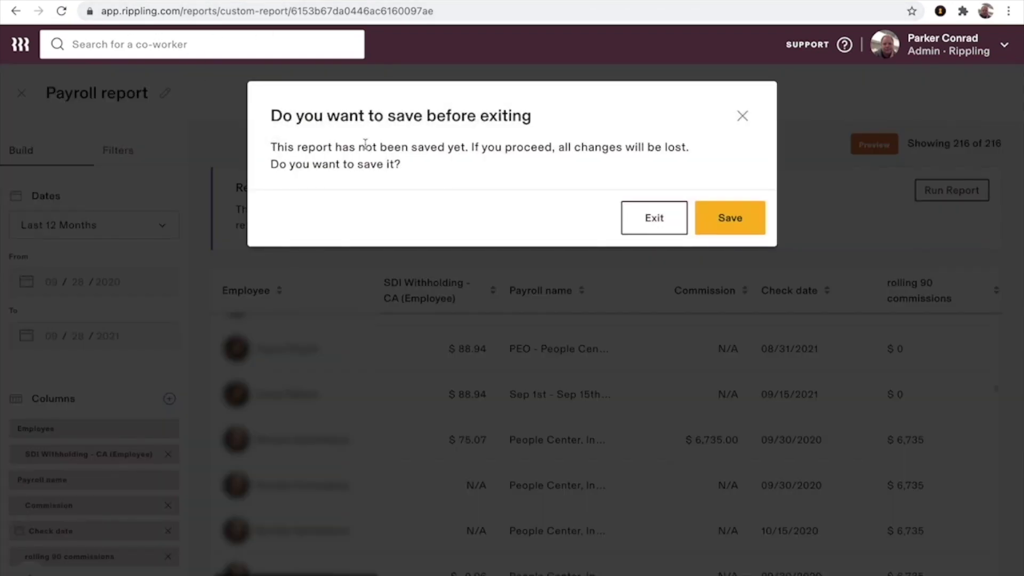
{"action": "left_click", "coordinate": [647, 220]}
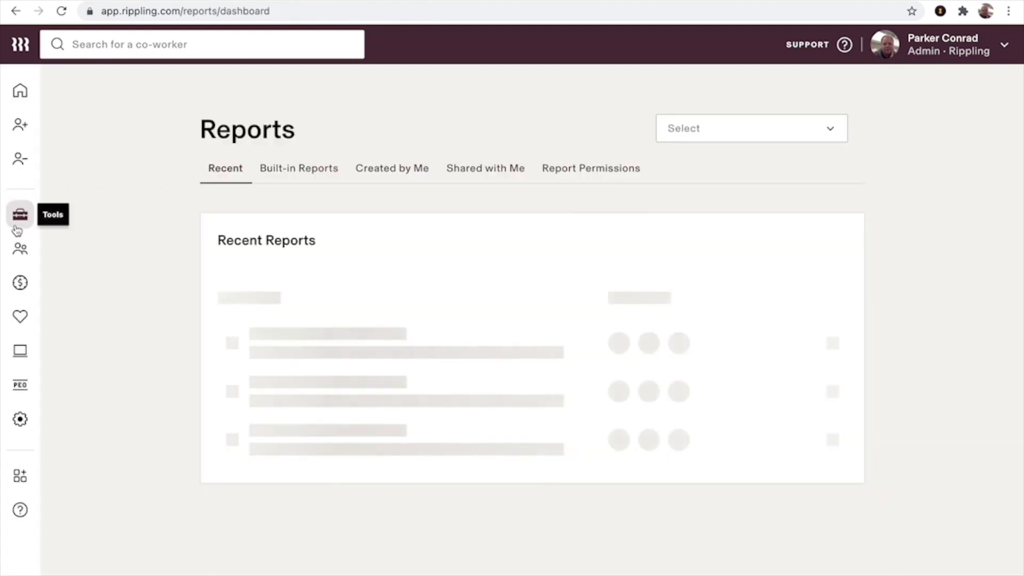
{"action": "left_click", "coordinate": [20, 216]}
{"action": "left_click", "coordinate": [131, 209]}
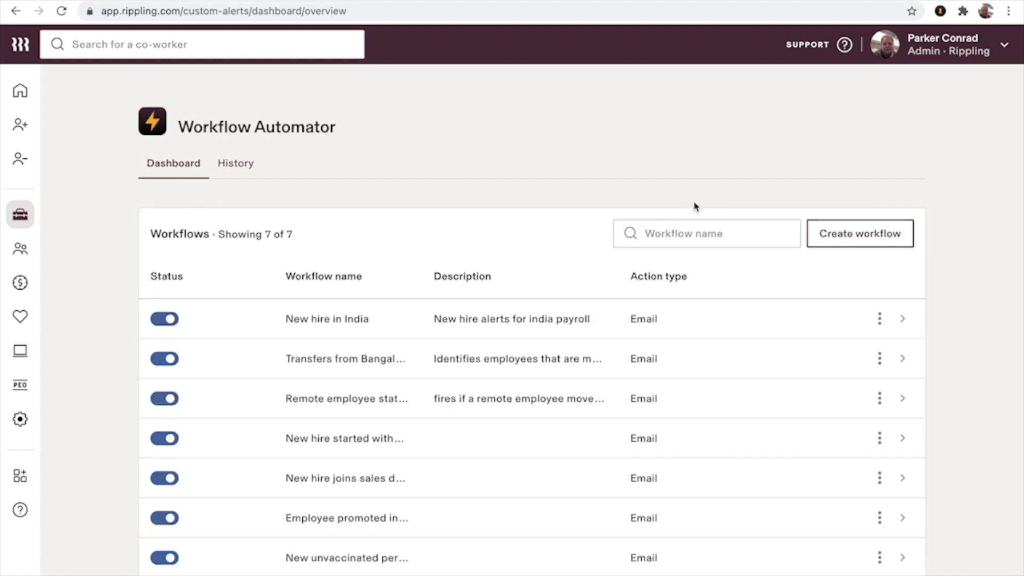
Create a new workflow from scratch and start defining its trigger.
{"action": "left_click", "coordinate": [885, 235]}
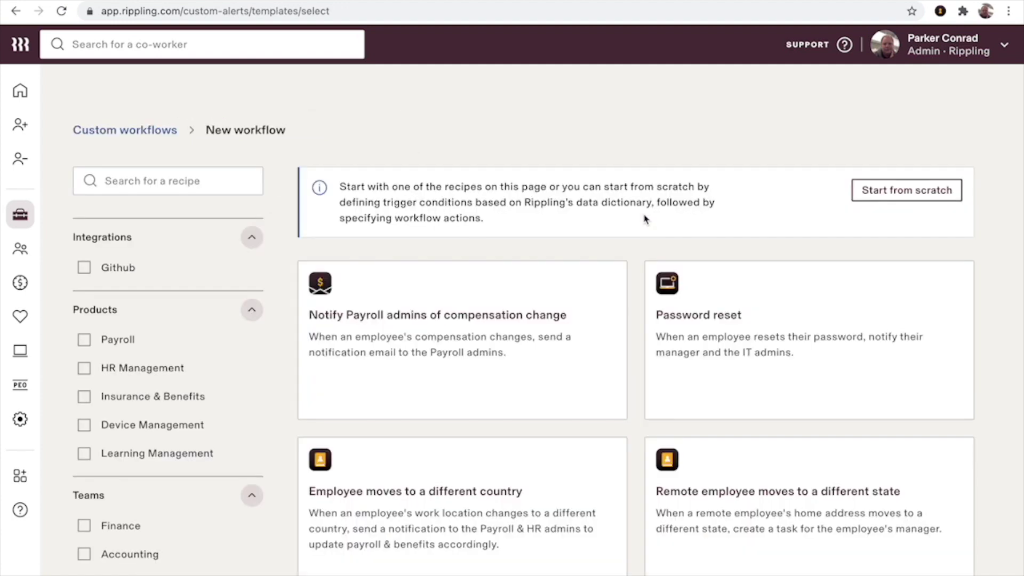
{"action": "left_click", "coordinate": [900, 198]}
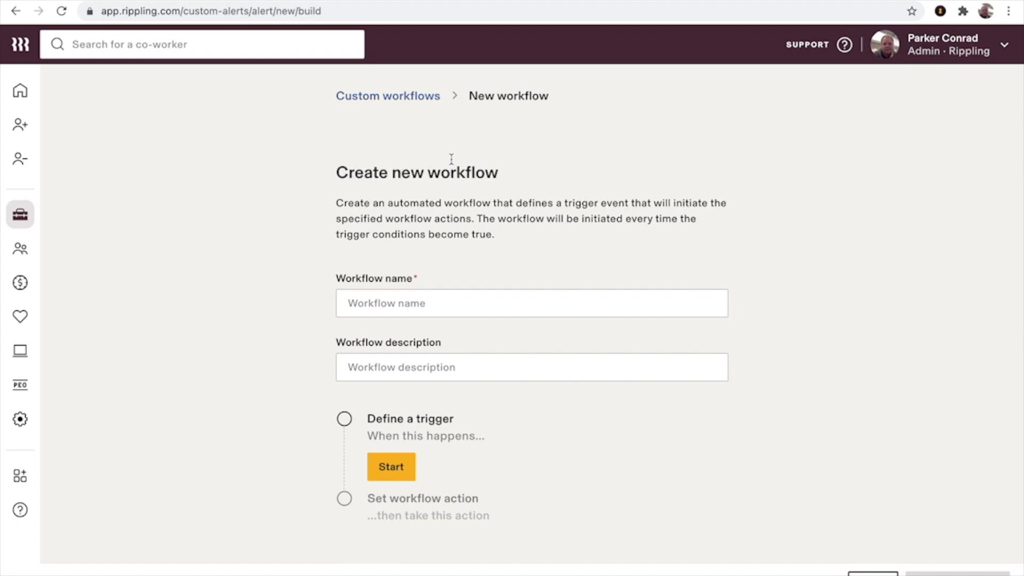
{"action": "left_click", "coordinate": [399, 469]}
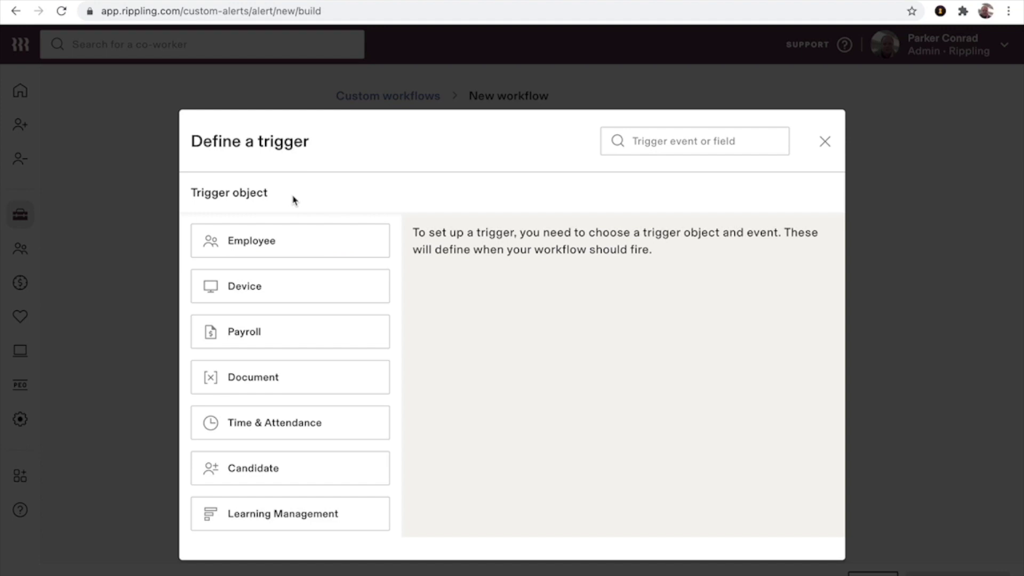
Review the available trigger objects and choose Employee as the workflow's trigger object.
{"action": "left_click", "coordinate": [278, 249]}
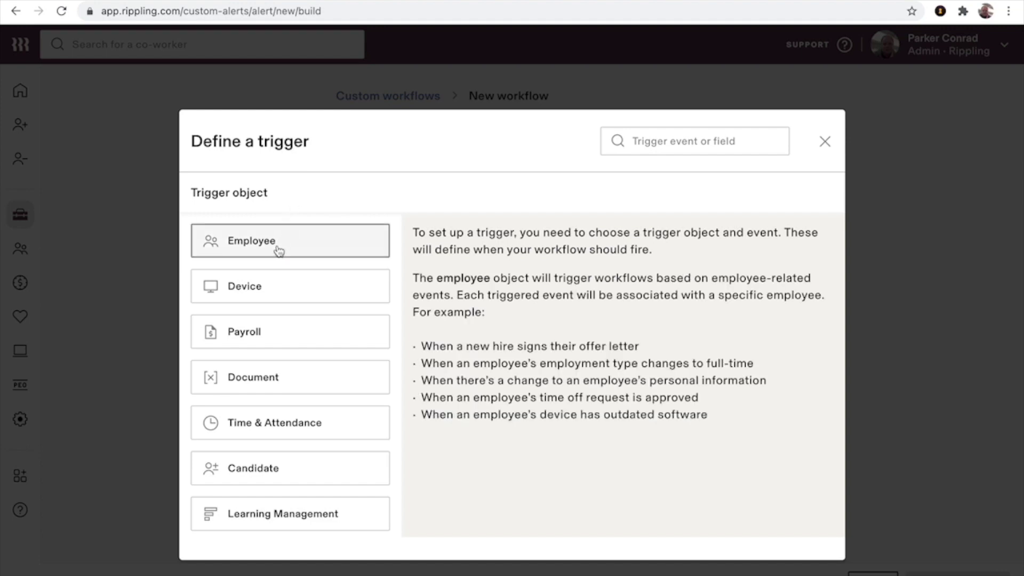
{"action": "left_click", "coordinate": [275, 292]}
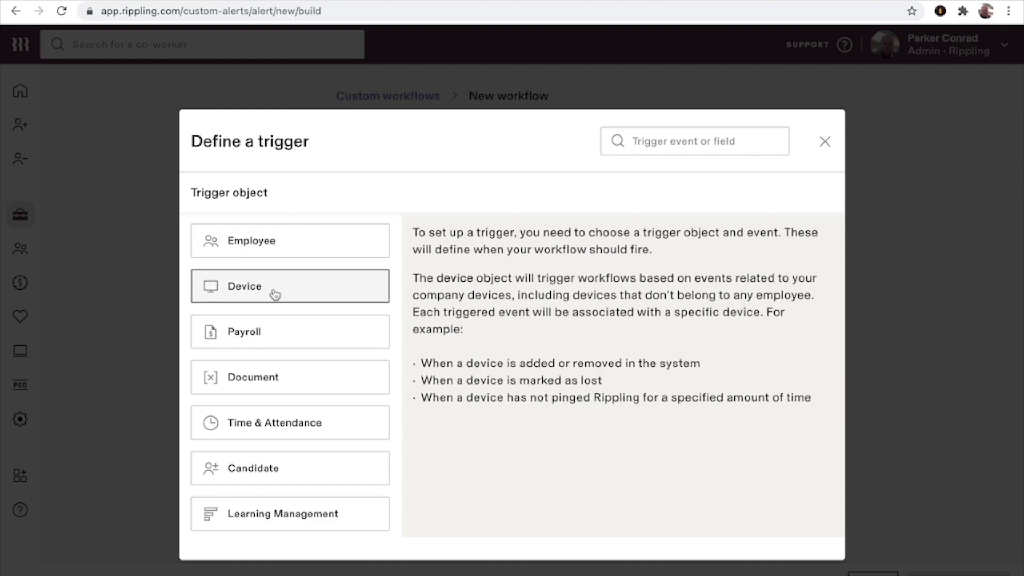
{"action": "scroll", "coordinate": [273, 295], "scroll_direction": "down", "scroll_amount": 4}
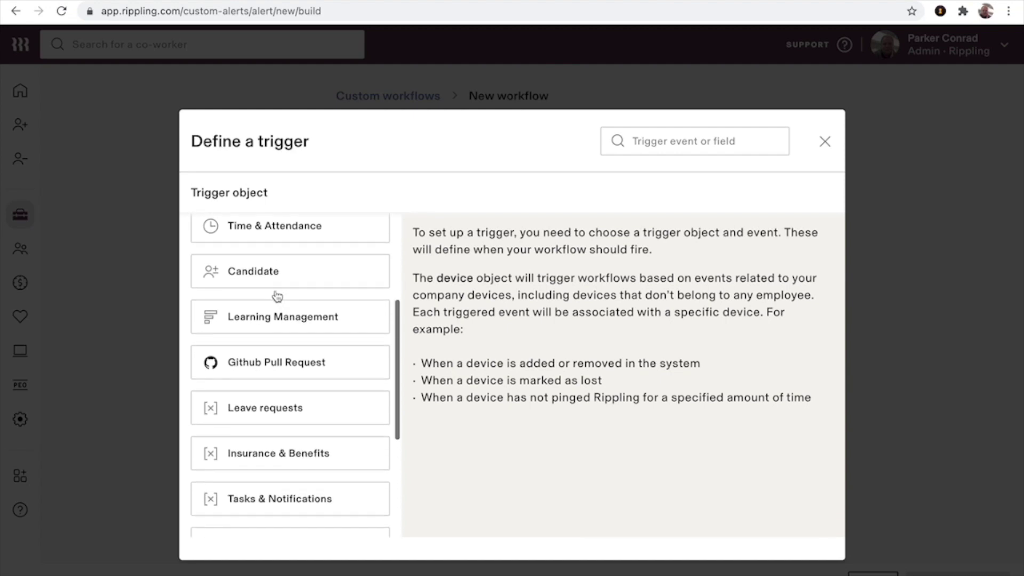
{"action": "scroll", "coordinate": [300, 362], "scroll_direction": "down", "scroll_amount": 2}
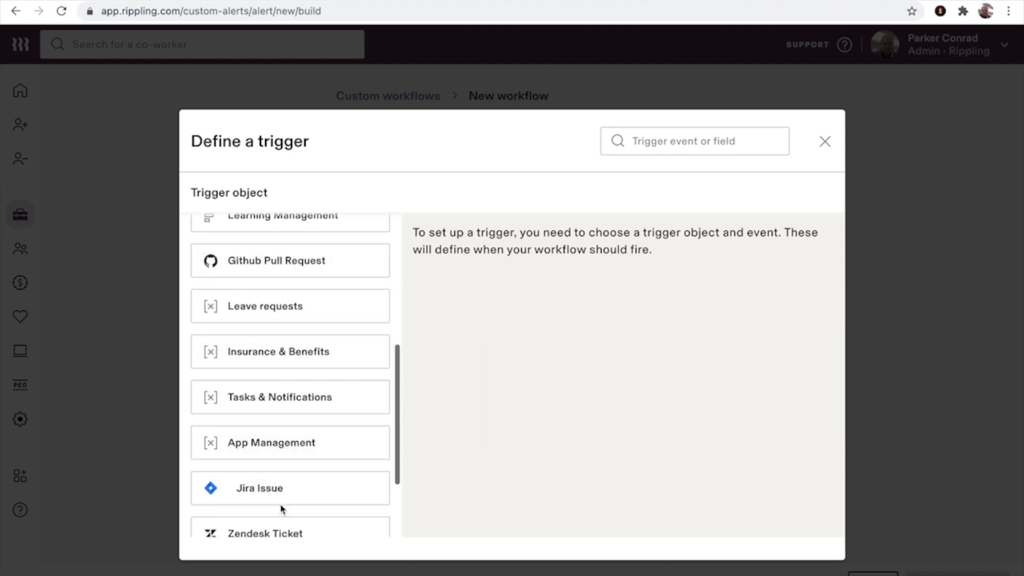
{"action": "scroll", "coordinate": [274, 487], "scroll_direction": "up", "scroll_amount": 6}
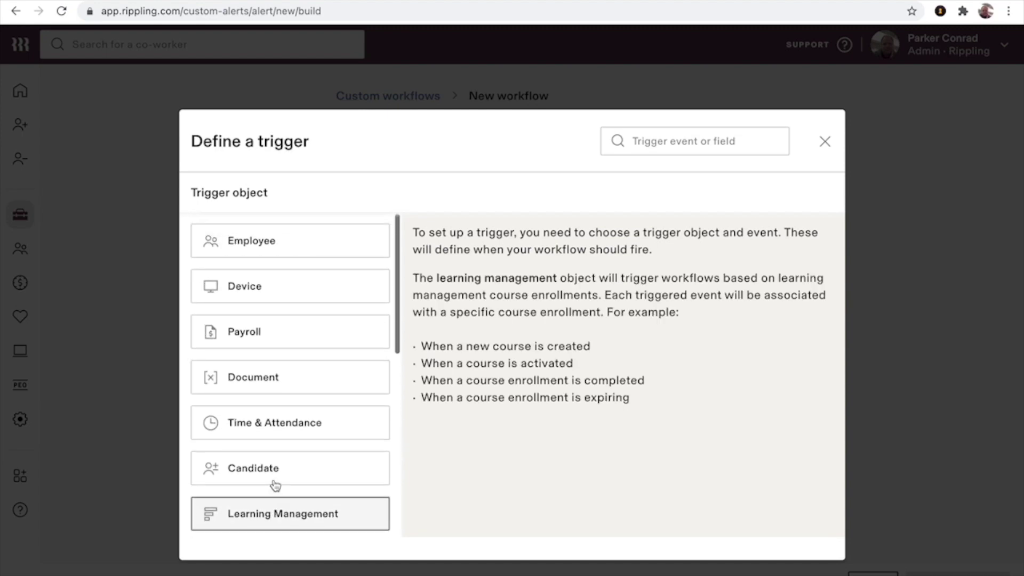
{"action": "left_click", "coordinate": [301, 245]}
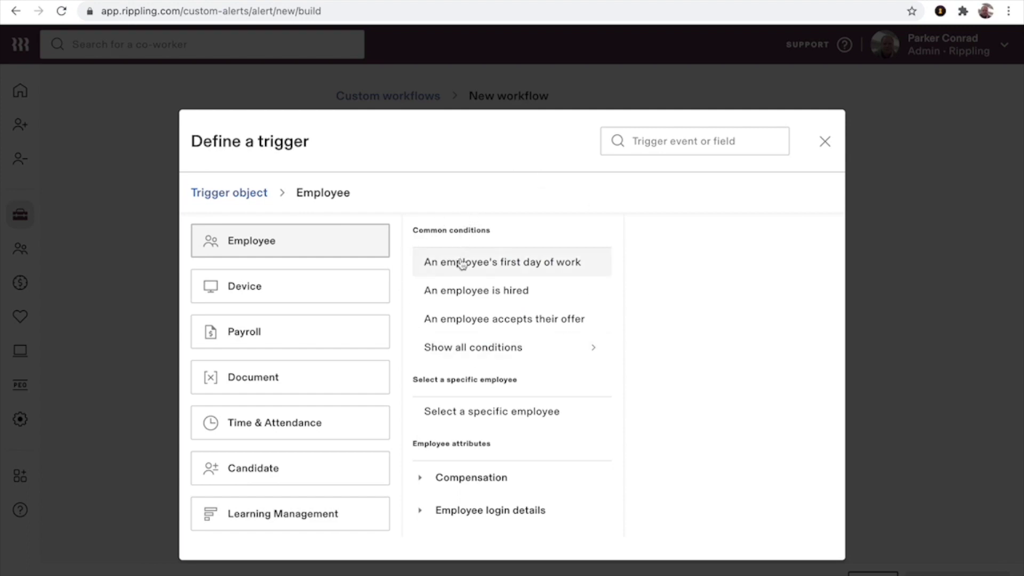
Choose Target annual bonus from the employee's Compensation attributes as the trigger field.
{"action": "scroll", "coordinate": [503, 440], "scroll_direction": "down", "scroll_amount": 2}
{"action": "scroll", "coordinate": [503, 440], "scroll_direction": "down", "scroll_amount": 4}
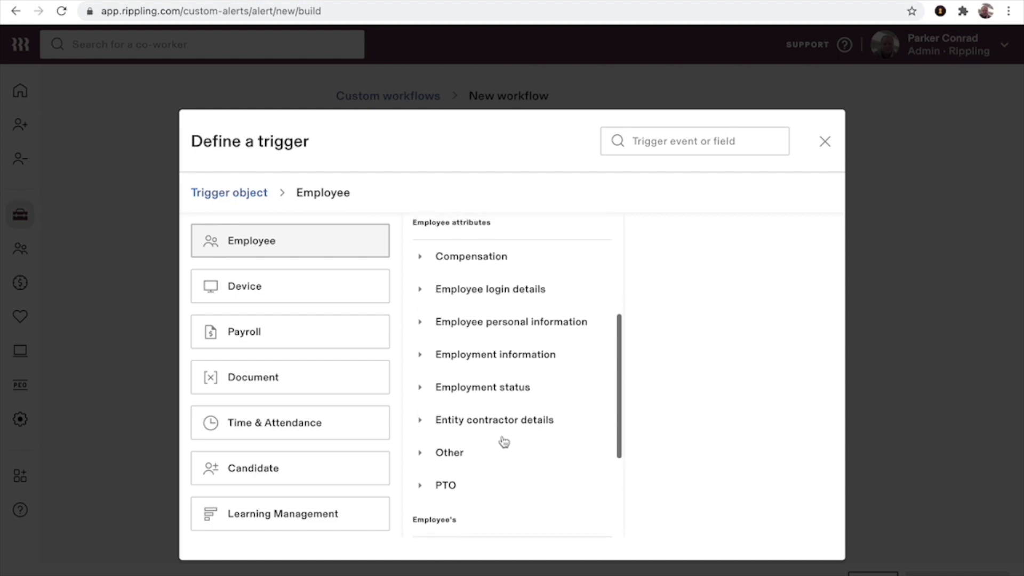
{"action": "left_click", "coordinate": [447, 325]}
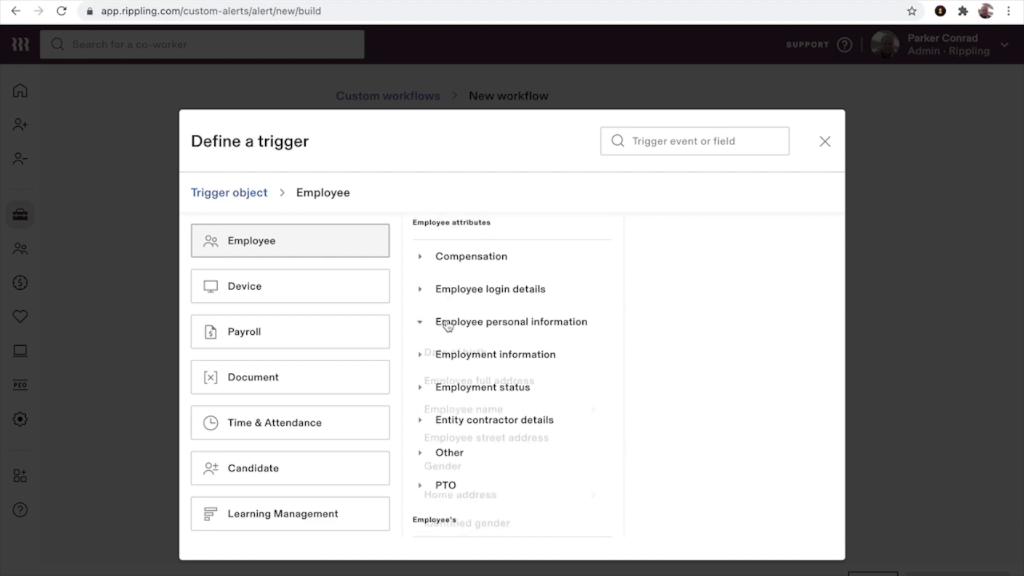
{"action": "left_click", "coordinate": [452, 263]}
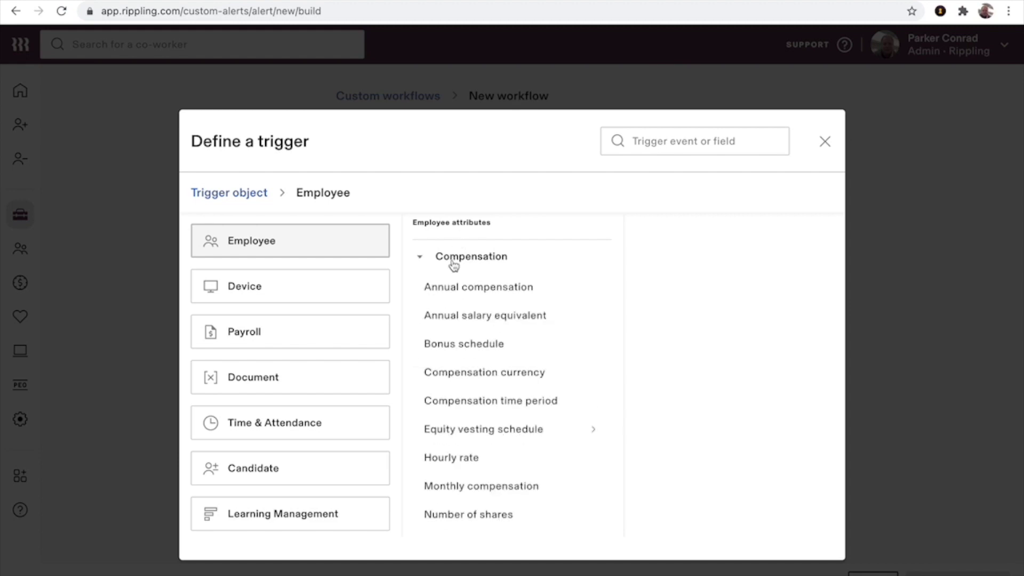
{"action": "scroll", "coordinate": [508, 427], "scroll_direction": "down", "scroll_amount": 3}
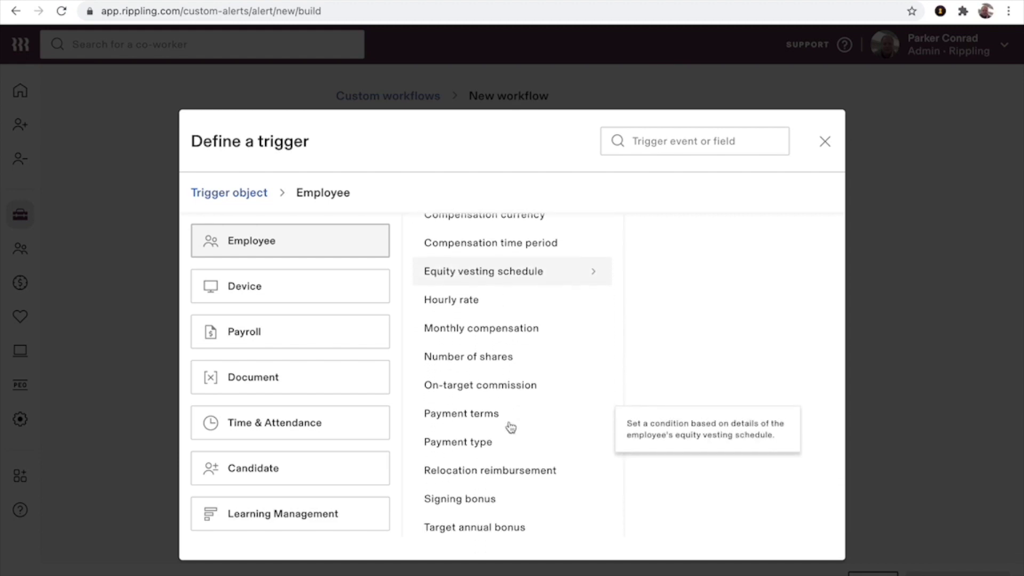
{"action": "scroll", "coordinate": [511, 427], "scroll_direction": "down", "scroll_amount": 1}
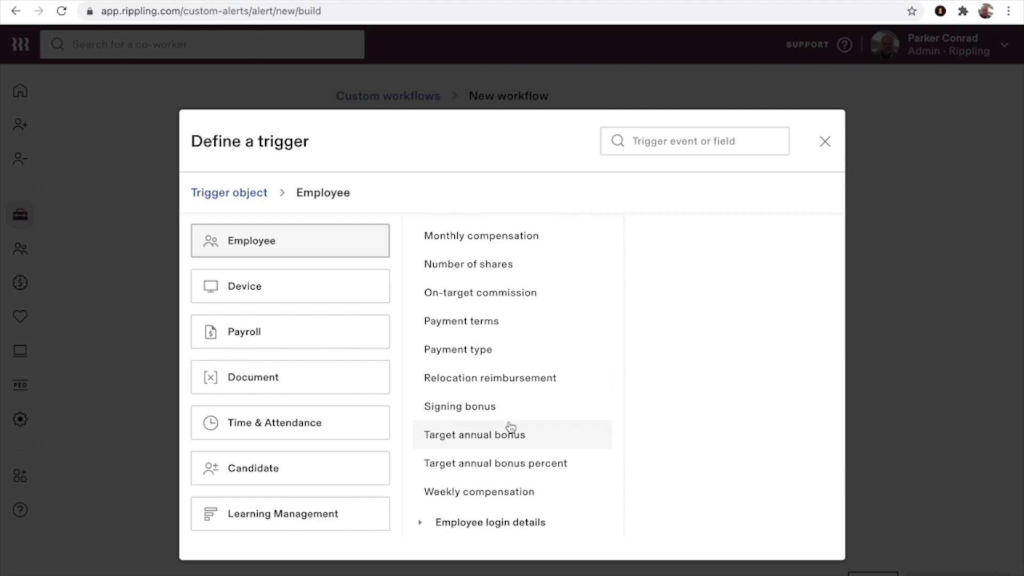
{"action": "left_click", "coordinate": [490, 440]}
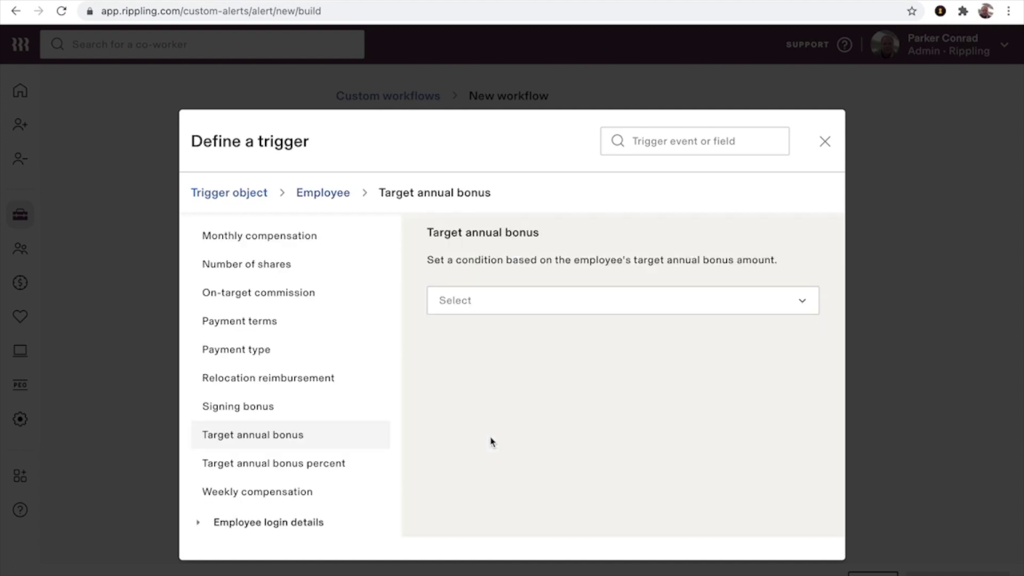
Set the target annual bonus condition to "Changes to" "a value greater than" $20,000.
{"action": "left_click", "coordinate": [595, 310]}
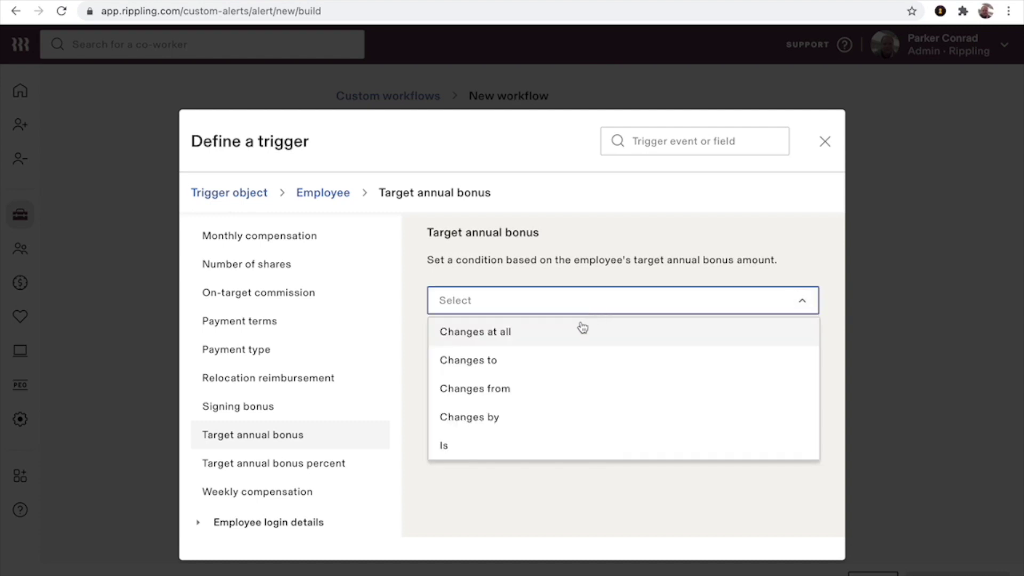
{"action": "left_click", "coordinate": [533, 363]}
{"action": "left_click", "coordinate": [527, 350]}
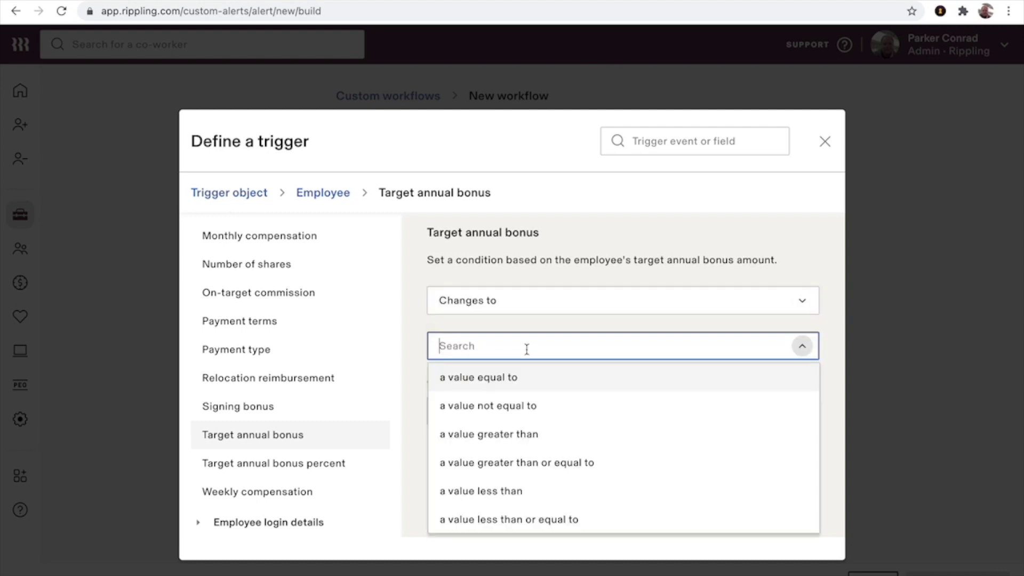
{"action": "left_click", "coordinate": [507, 435]}
{"action": "left_click", "coordinate": [511, 391]}
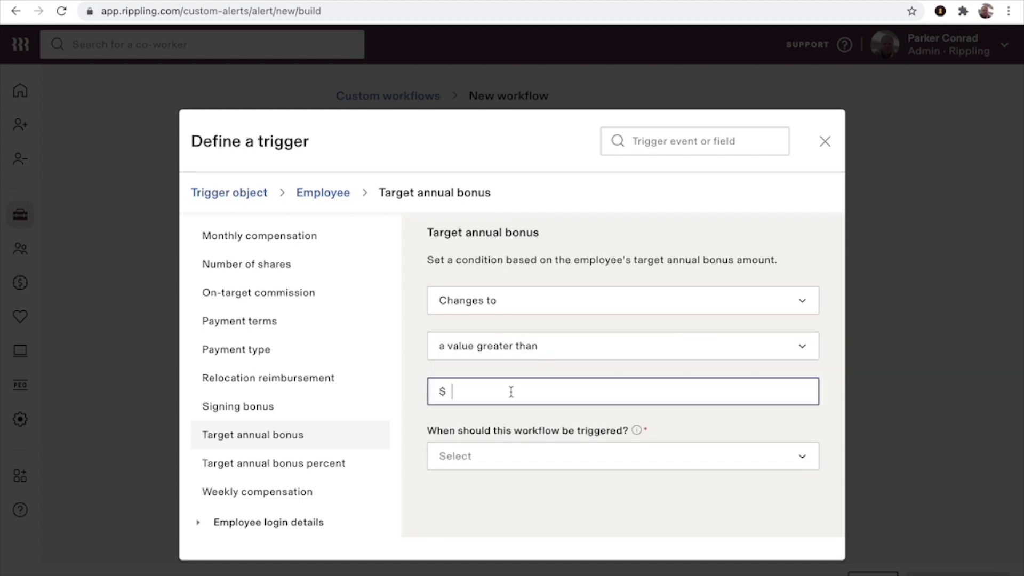
{"action": "type", "text": "200000"}
Set the workflow to be triggered when the change is initiated or requested.
{"action": "left_click", "coordinate": [540, 463]}
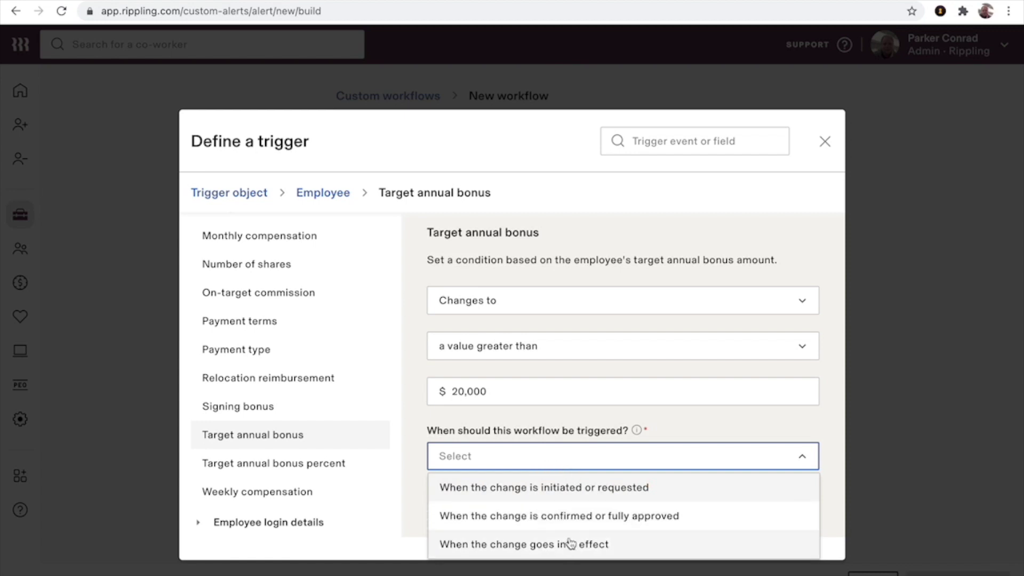
{"action": "left_click", "coordinate": [575, 517]}
{"action": "scroll", "coordinate": [610, 421], "scroll_direction": "down", "scroll_amount": 3}
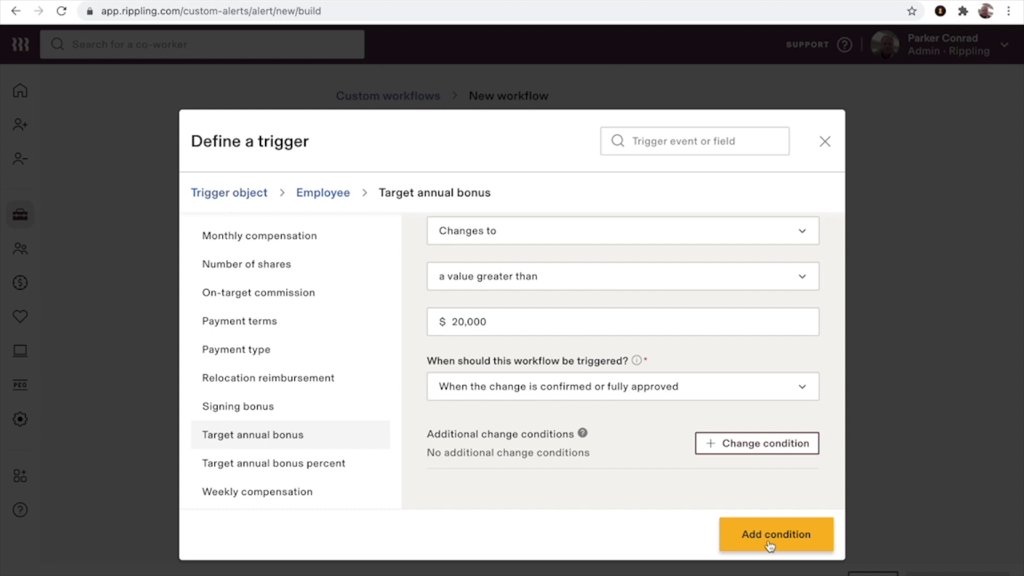
{"action": "left_click", "coordinate": [801, 386]}
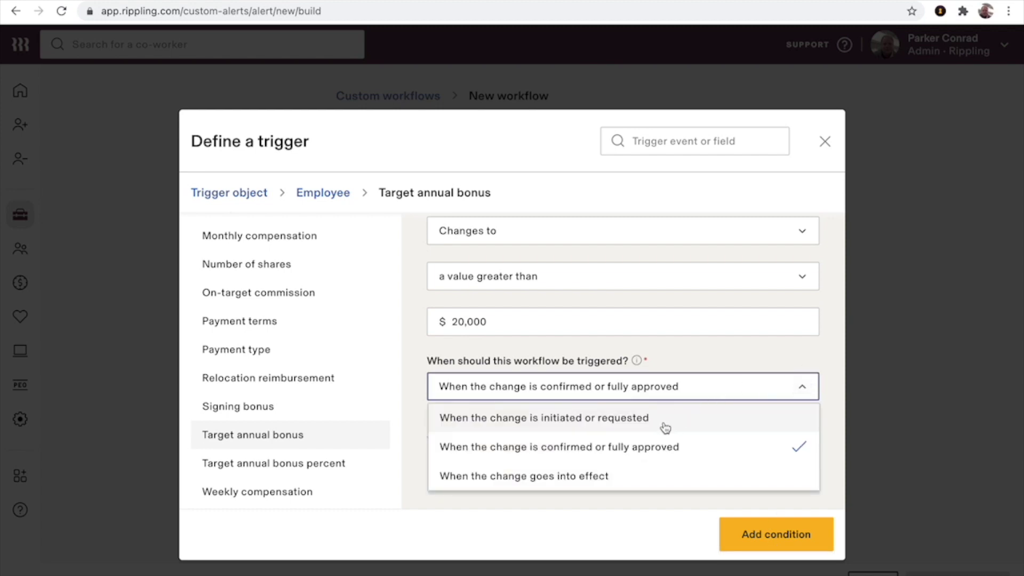
{"action": "left_click", "coordinate": [649, 429]}
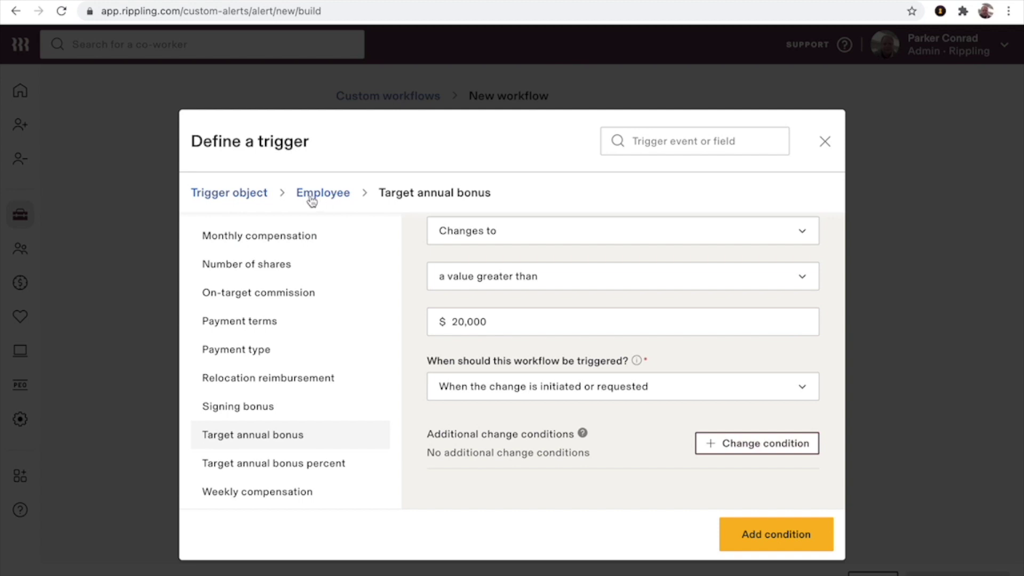
Switch the trigger object to Device and choose Last ping from its Rippling Agent attributes as the trigger field.
{"action": "left_click", "coordinate": [251, 194]}
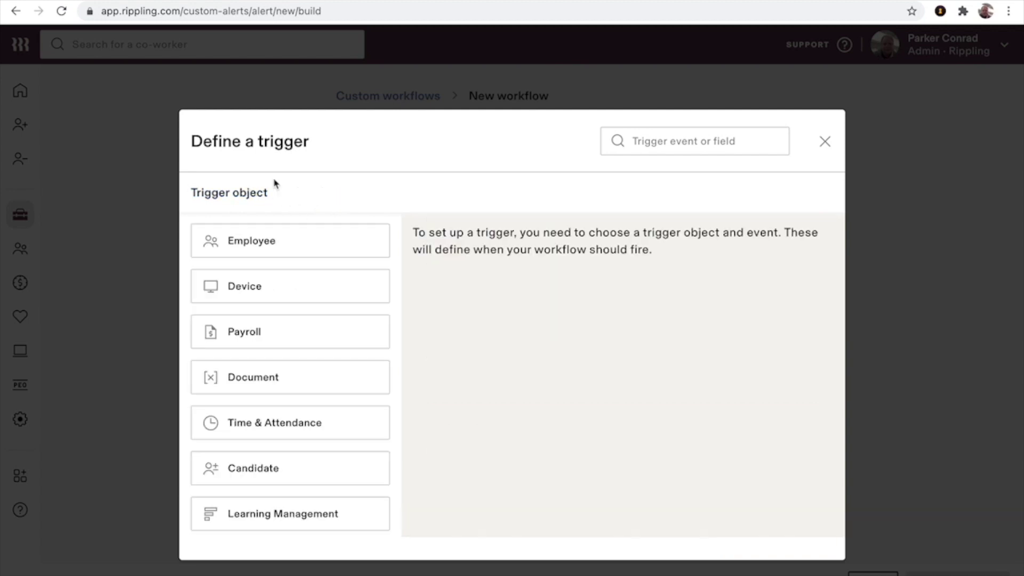
{"action": "mouse_move", "coordinate": [338, 285]}
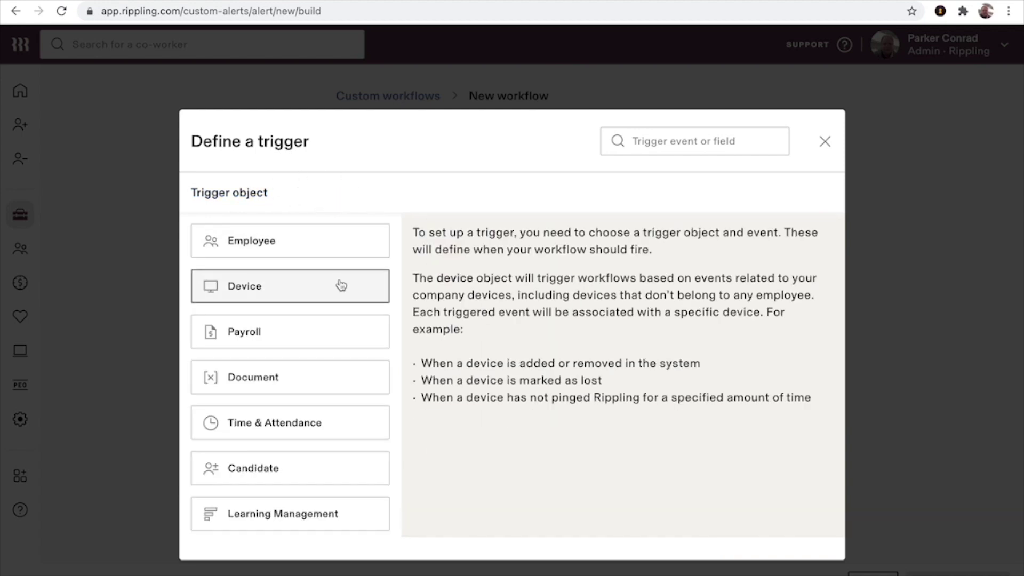
{"action": "left_click", "coordinate": [286, 291]}
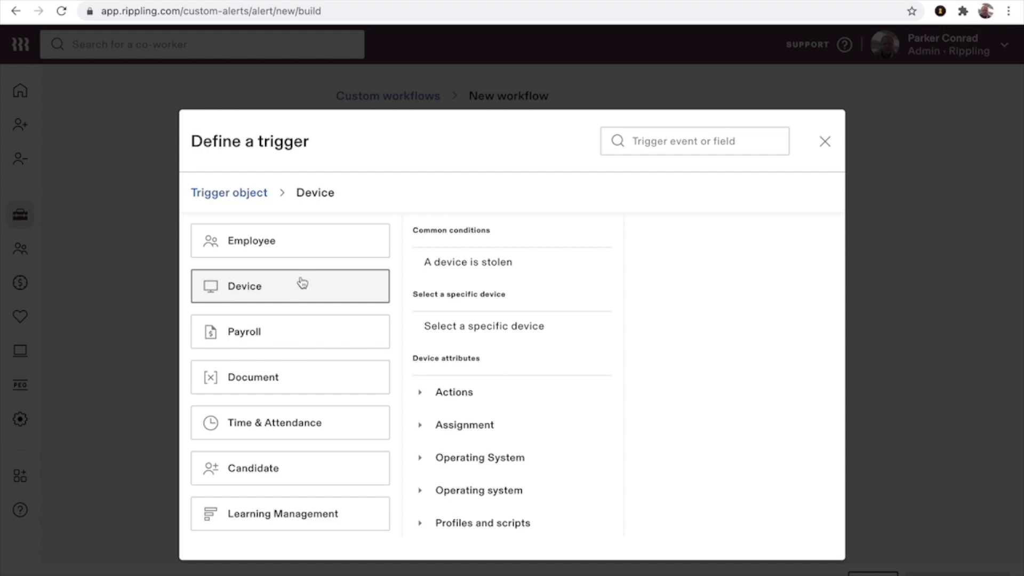
{"action": "scroll", "coordinate": [519, 338], "scroll_direction": "down", "scroll_amount": 2}
{"action": "scroll", "coordinate": [519, 341], "scroll_direction": "down", "scroll_amount": 3}
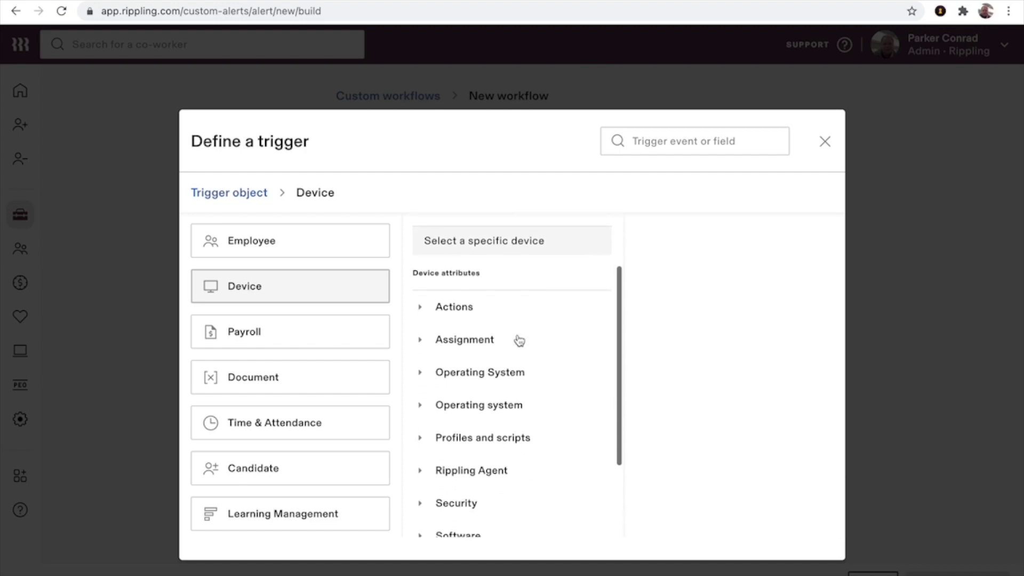
{"action": "left_click", "coordinate": [485, 410]}
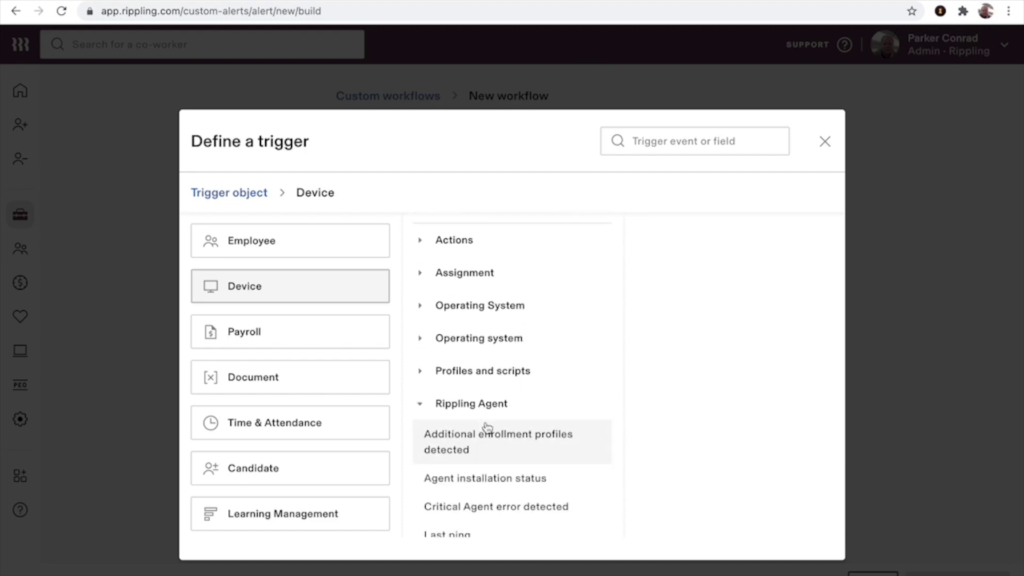
{"action": "scroll", "coordinate": [484, 426], "scroll_direction": "down", "scroll_amount": 3}
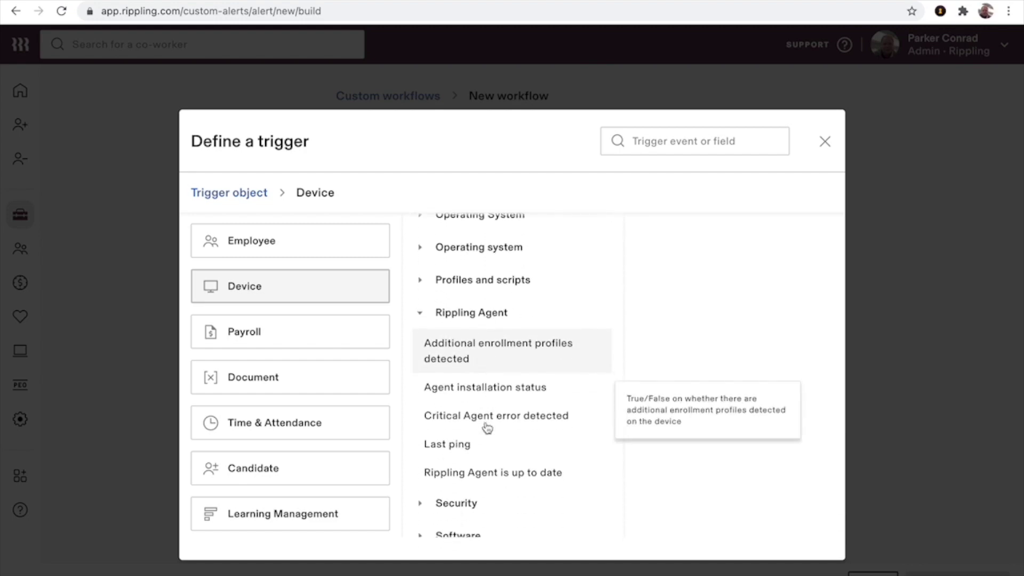
{"action": "left_click", "coordinate": [453, 446]}
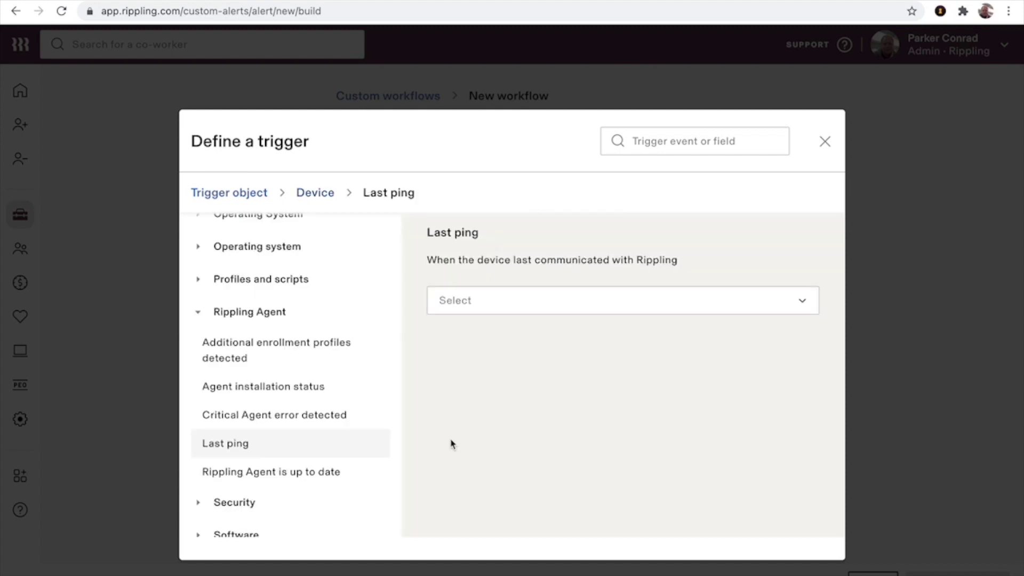
Set the Last ping condition to "Is" "before" 7 "Days ago" and add it to the workflow trigger.
{"action": "left_click", "coordinate": [803, 302]}
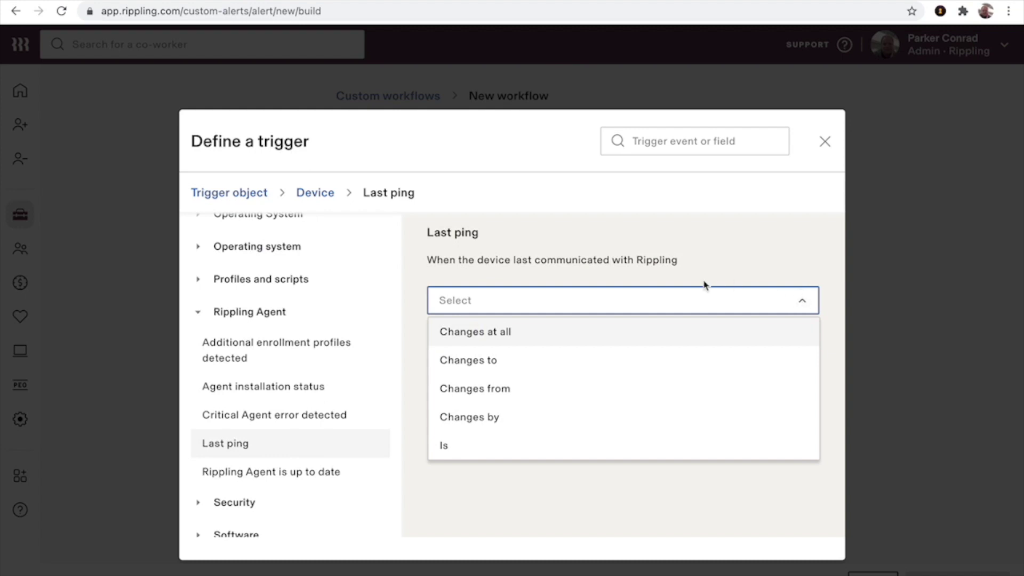
{"action": "left_click", "coordinate": [488, 447]}
{"action": "left_click", "coordinate": [501, 346]}
{"action": "scroll", "coordinate": [539, 427], "scroll_direction": "down", "scroll_amount": 3}
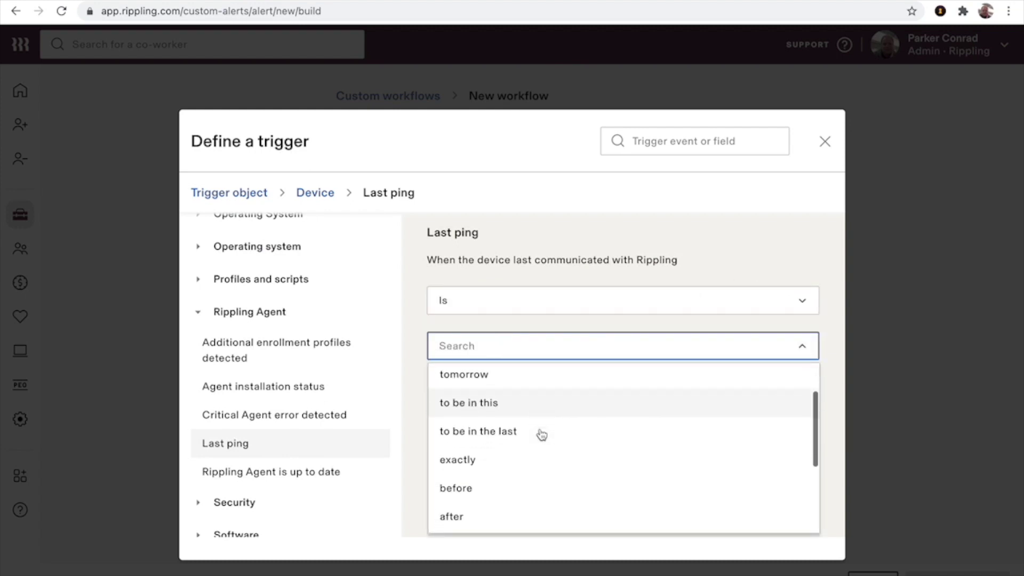
{"action": "left_click", "coordinate": [528, 409]}
{"action": "left_click", "coordinate": [474, 391]}
{"action": "type", "text": "7"}
{"action": "left_click", "coordinate": [498, 446]}
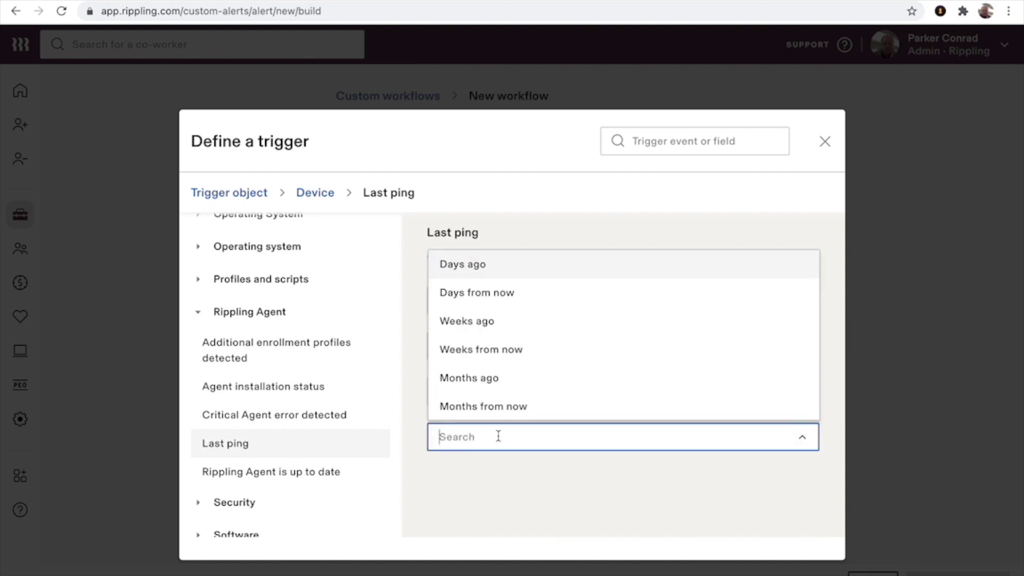
{"action": "left_click", "coordinate": [491, 265]}
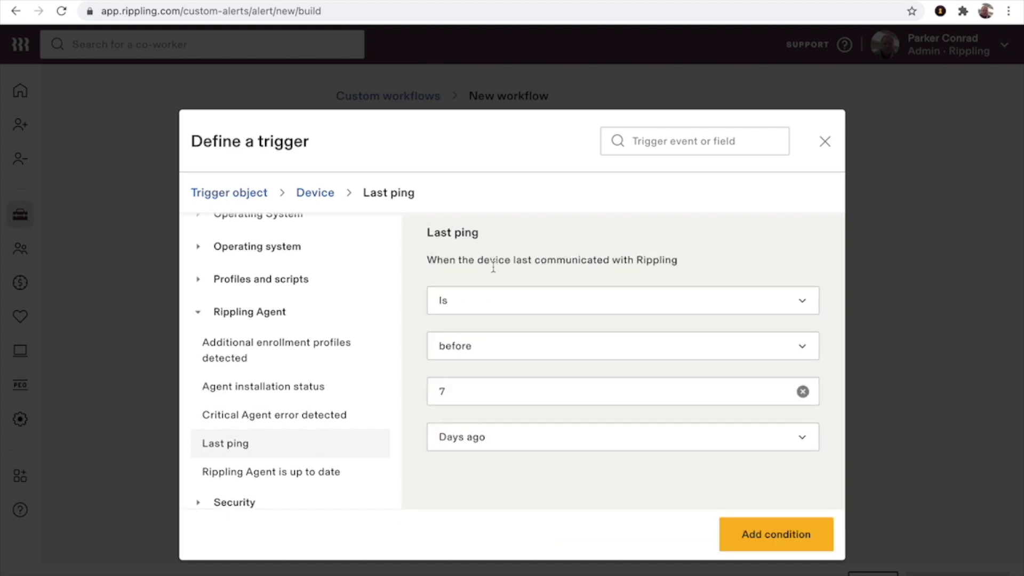
{"action": "left_click", "coordinate": [771, 536]}
{"action": "scroll", "coordinate": [807, 441], "scroll_direction": "down", "scroll_amount": 3}
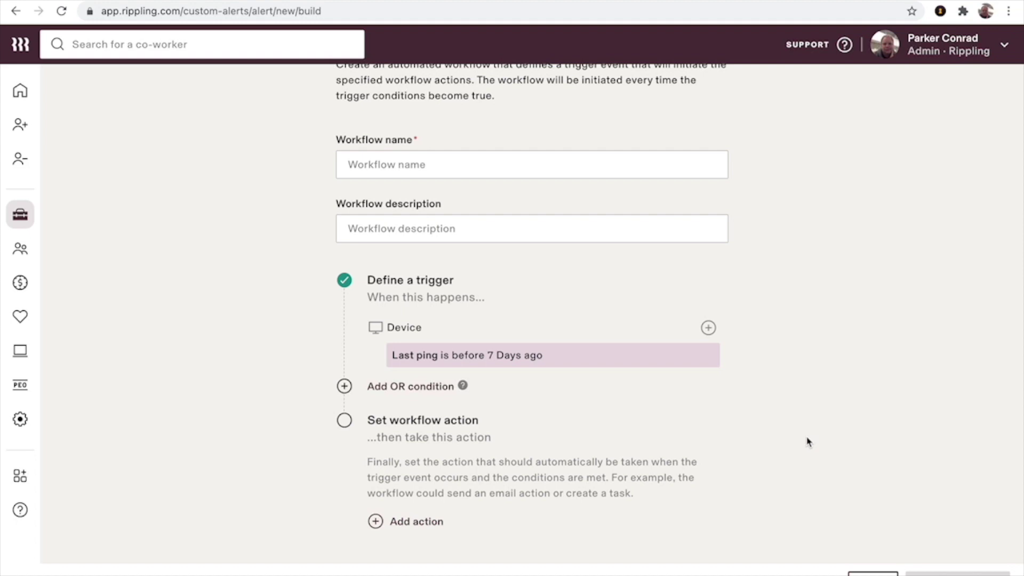
Open an additional condition for the Device trigger and examine the Operating system attributes it offers.
{"action": "left_click", "coordinate": [709, 329]}
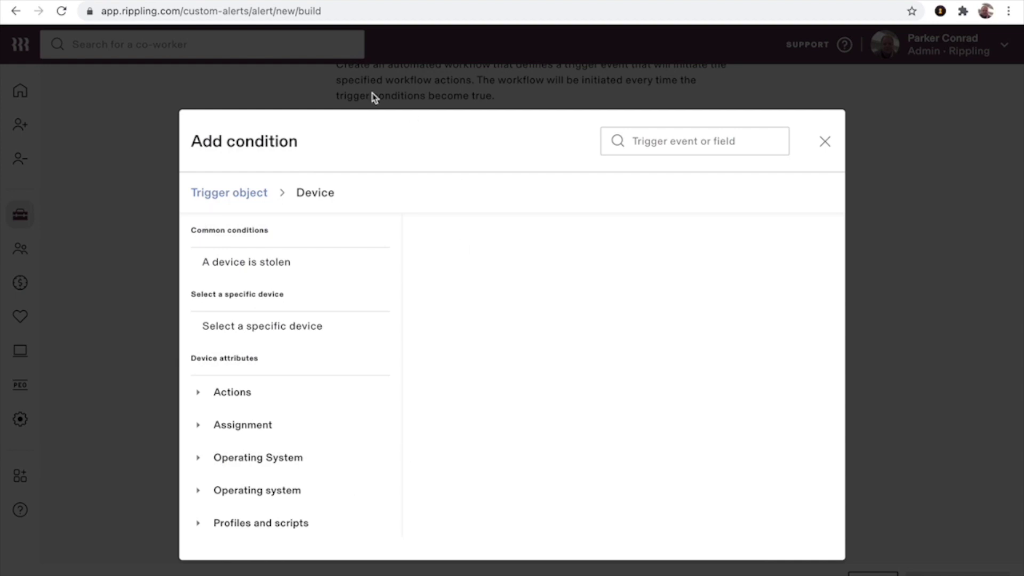
{"action": "scroll", "coordinate": [290, 373], "scroll_direction": "down", "scroll_amount": 2}
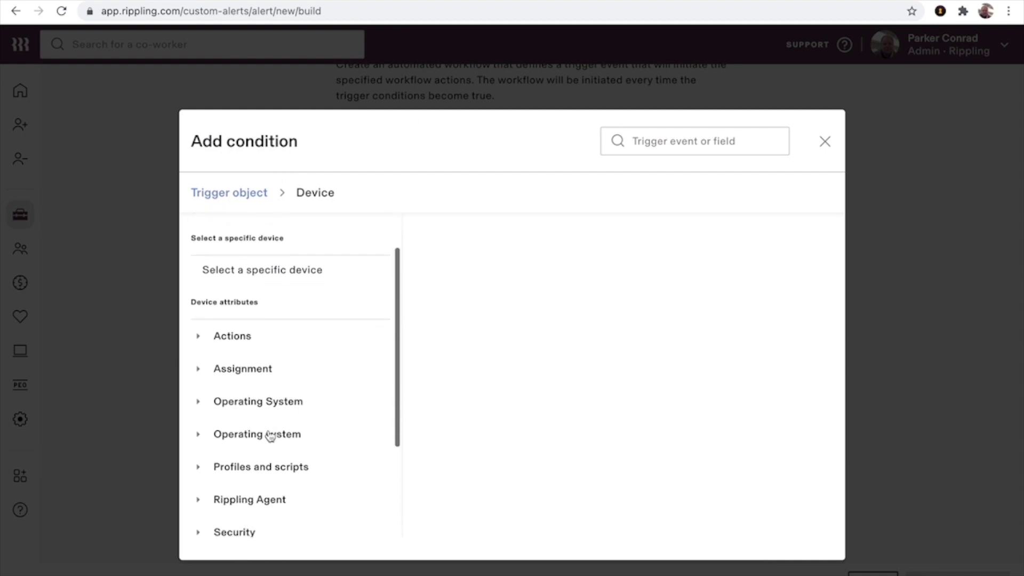
{"action": "left_click", "coordinate": [270, 434]}
{"action": "scroll", "coordinate": [270, 437], "scroll_direction": "down", "scroll_amount": 4}
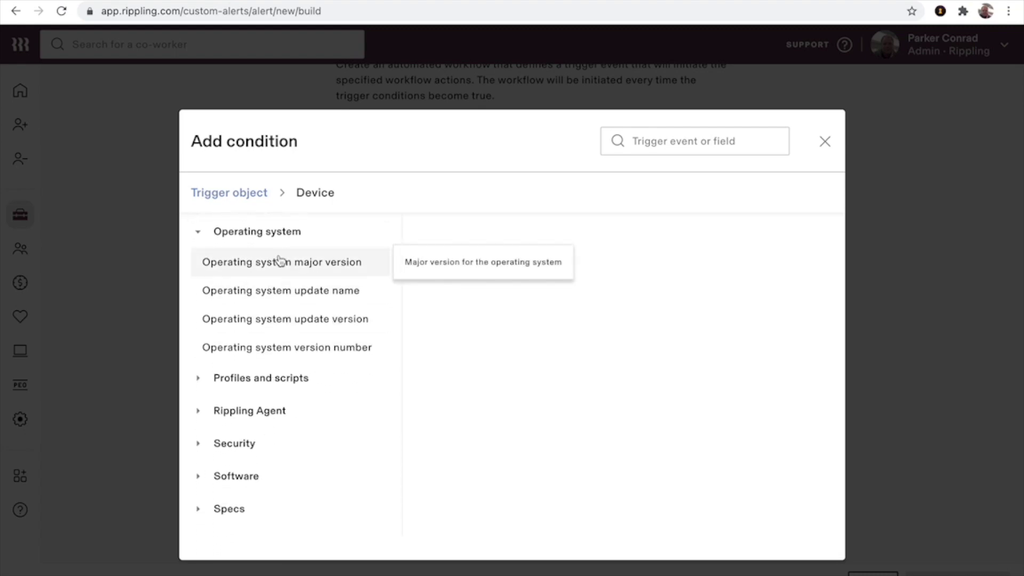
{"action": "scroll", "coordinate": [279, 260], "scroll_direction": "up", "scroll_amount": 1}
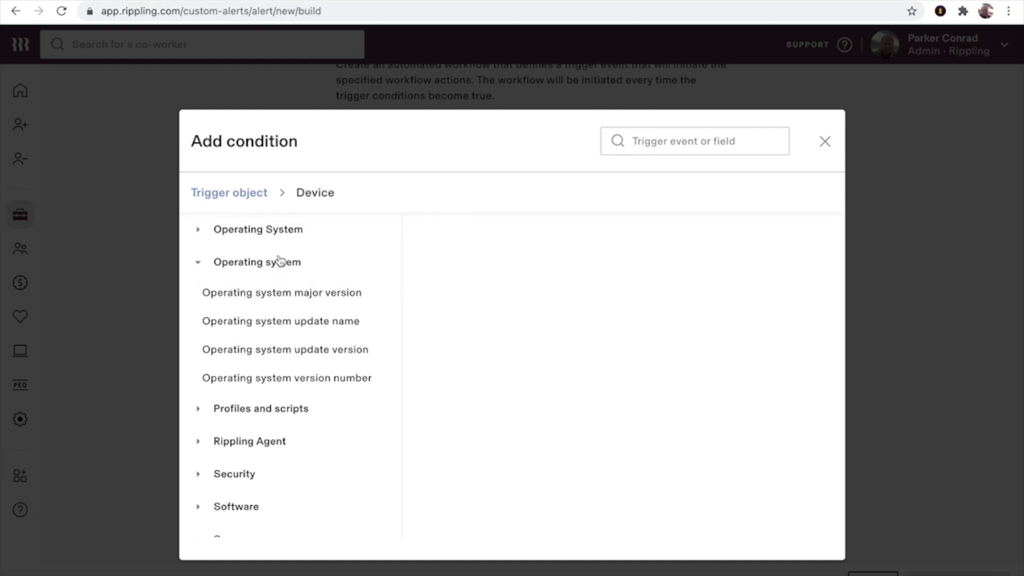
{"action": "scroll", "coordinate": [272, 274], "scroll_direction": "up", "scroll_amount": 3}
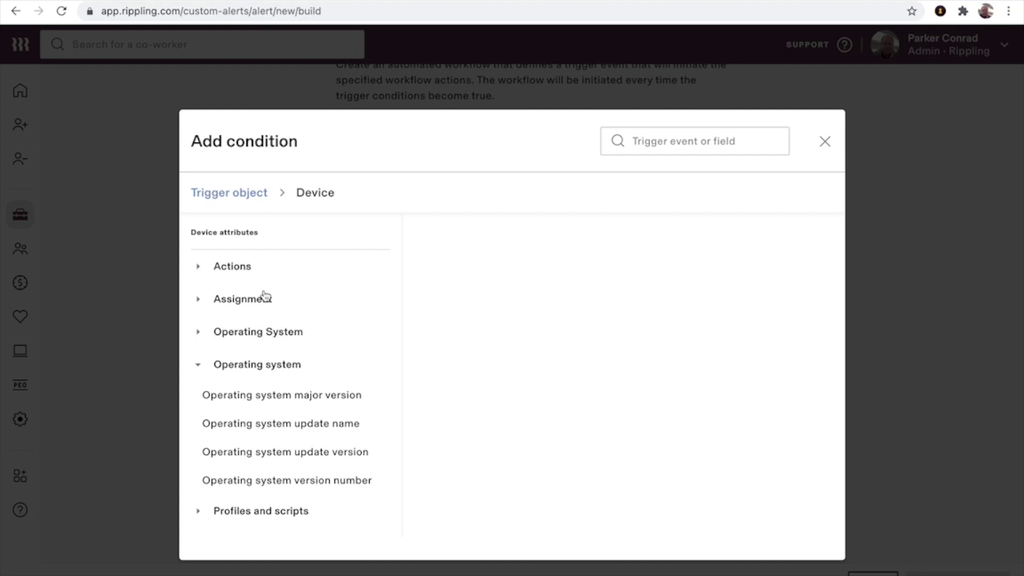
Examine the employee attributes under the device's Last assigned to field, including the Compensation and PTO groups.
{"action": "left_click", "coordinate": [254, 299]}
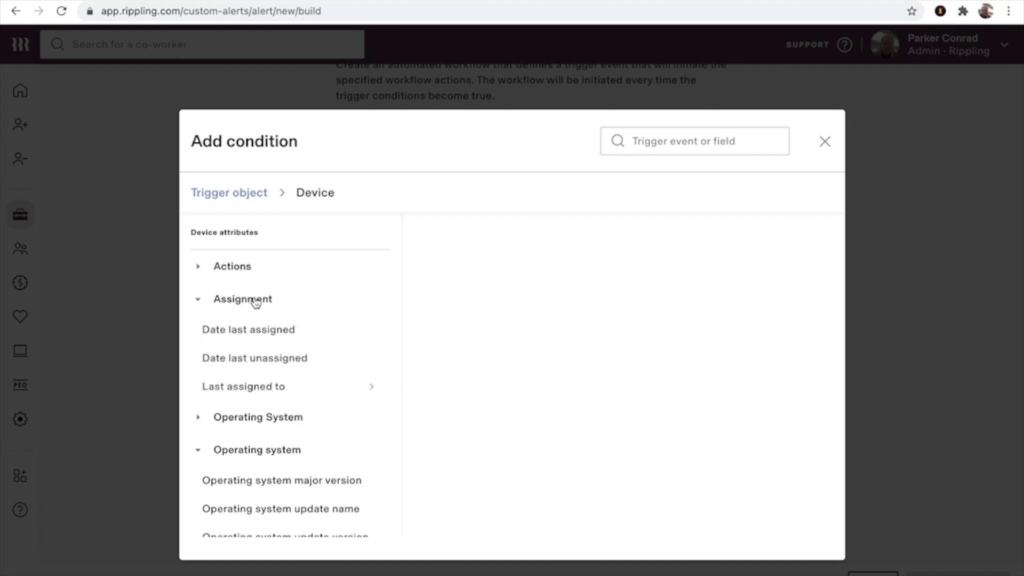
{"action": "left_click", "coordinate": [269, 388]}
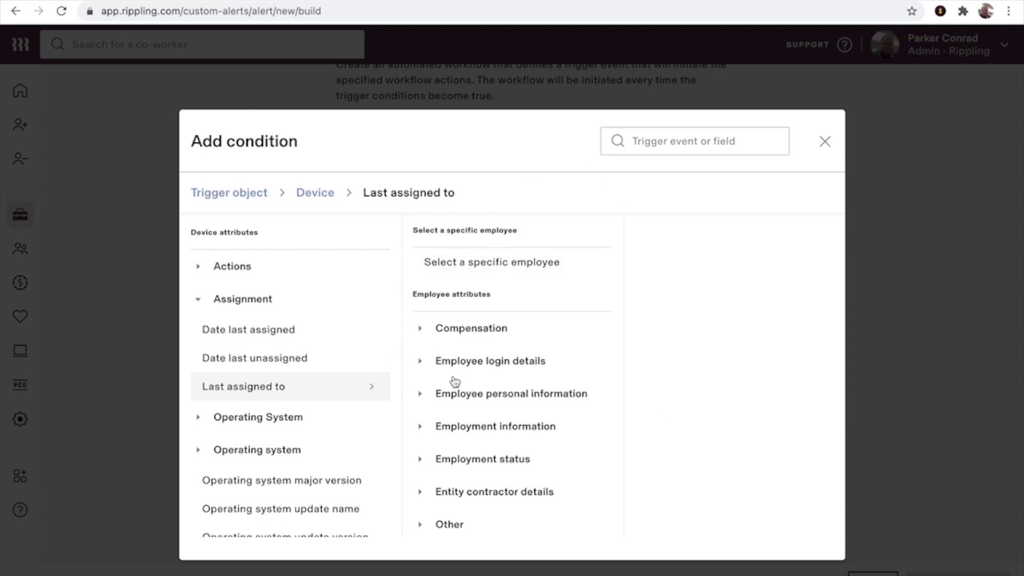
{"action": "left_click", "coordinate": [469, 329]}
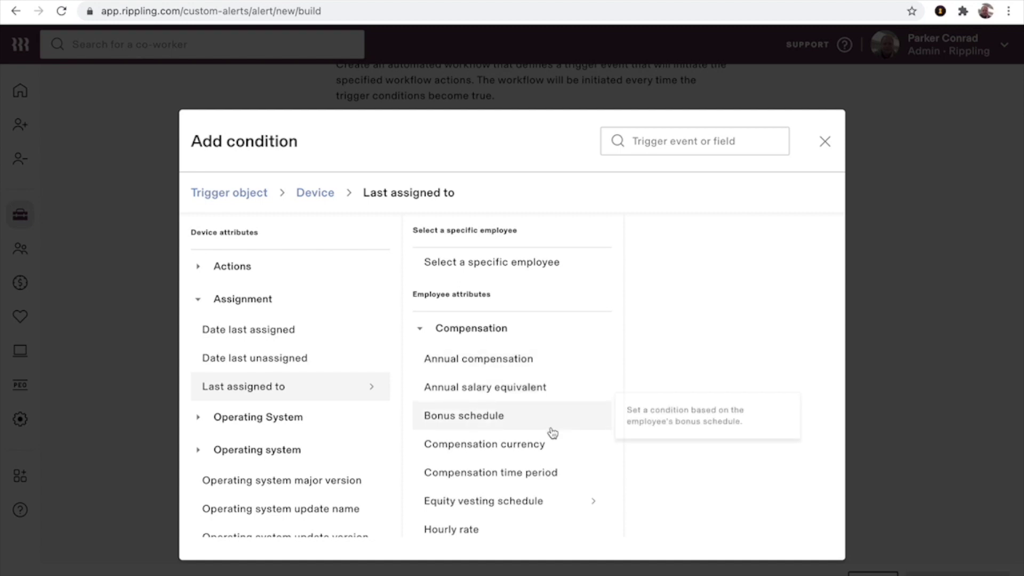
{"action": "scroll", "coordinate": [552, 433], "scroll_direction": "down", "scroll_amount": 1}
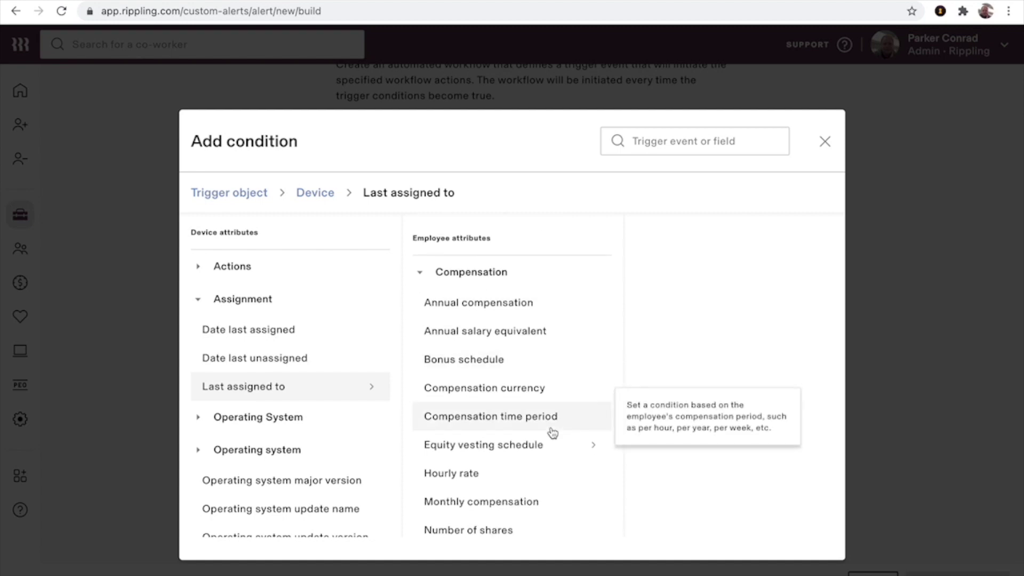
{"action": "scroll", "coordinate": [552, 433], "scroll_direction": "down", "scroll_amount": 3}
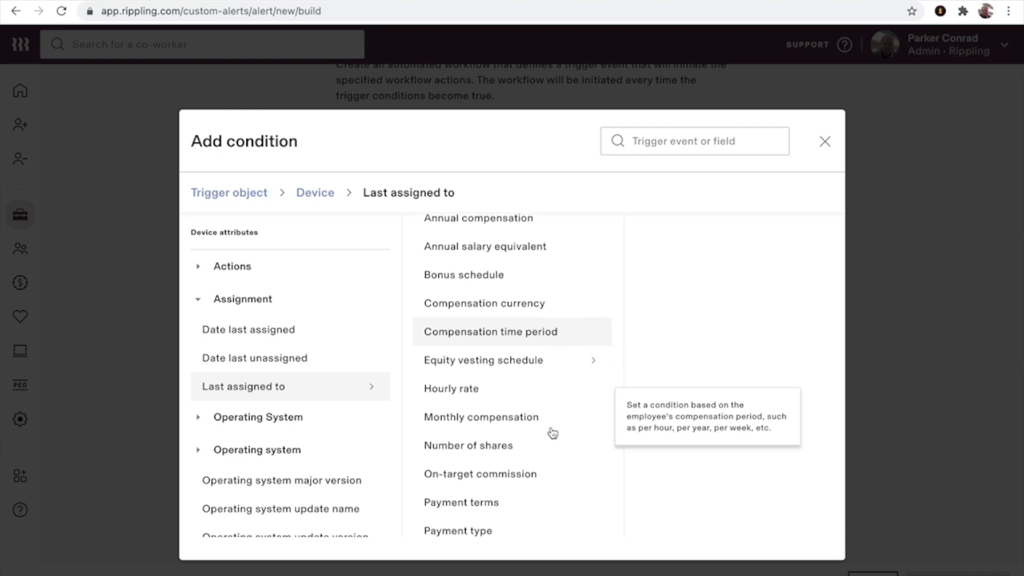
{"action": "scroll", "coordinate": [552, 432], "scroll_direction": "down", "scroll_amount": 2}
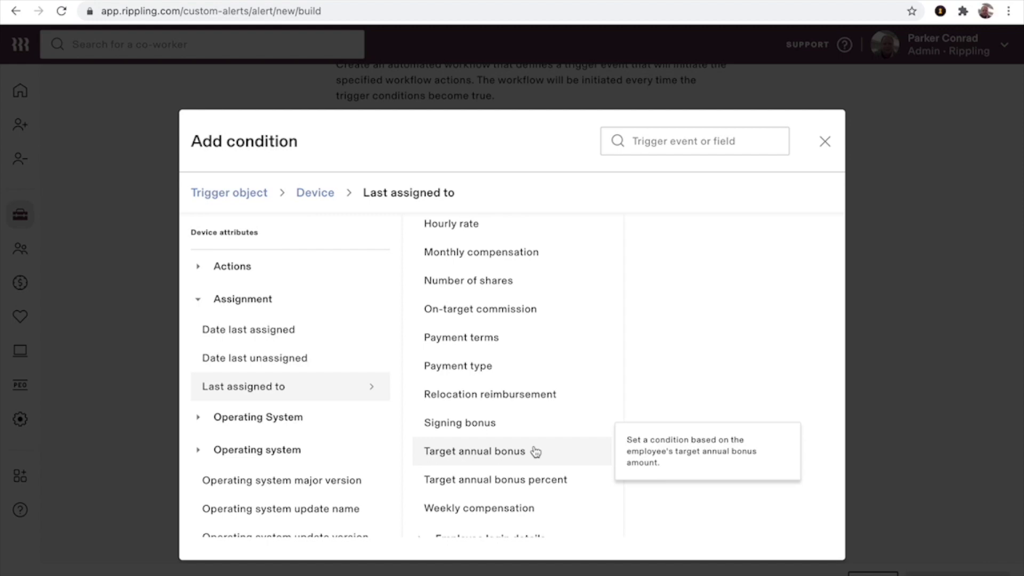
{"action": "scroll", "coordinate": [535, 452], "scroll_direction": "down", "scroll_amount": 5}
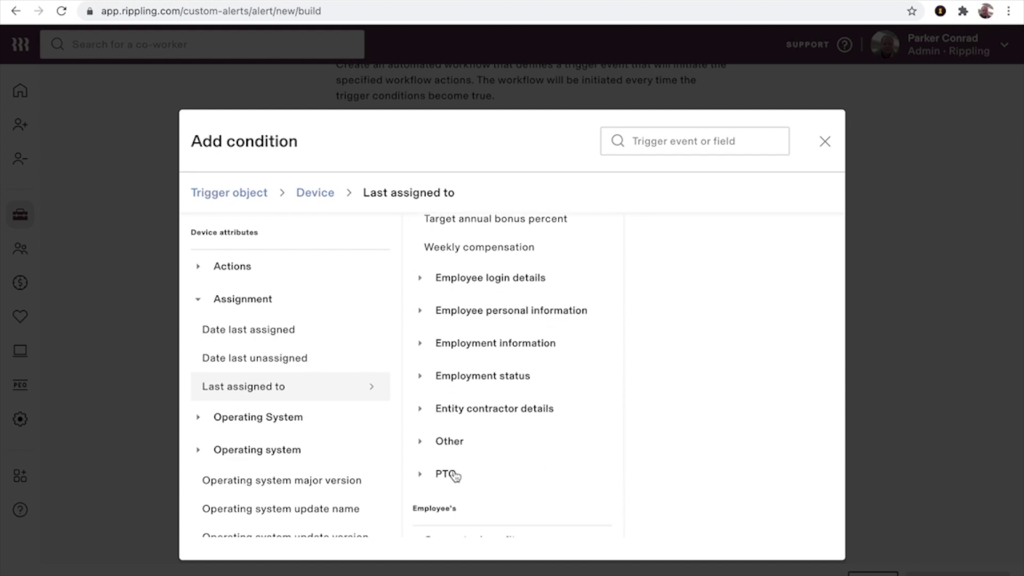
{"action": "left_click", "coordinate": [463, 472]}
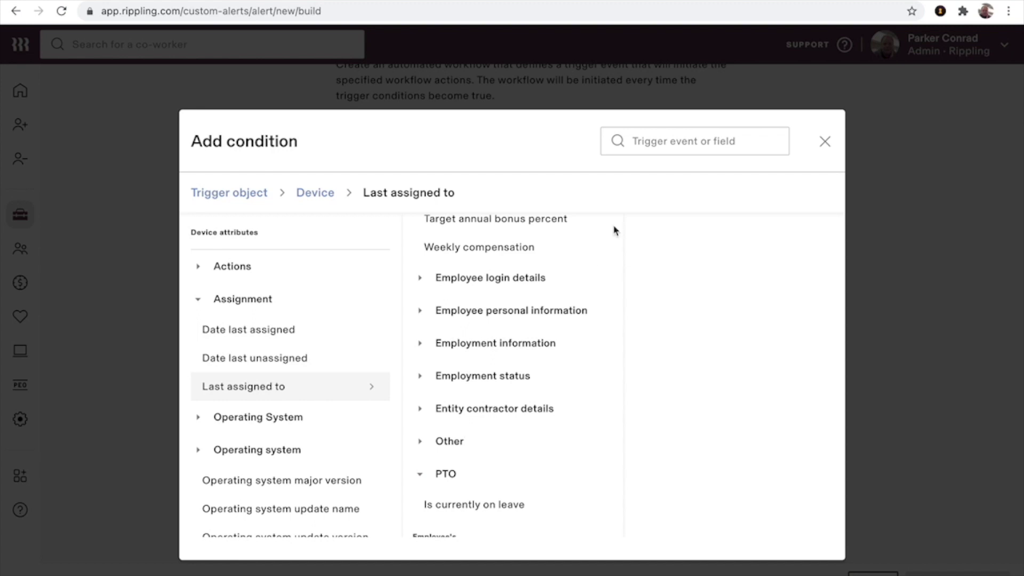
Try a condition where the last assigned employee's Department "Is" "any of these specific values" with Engineering selected, and discard it.
{"action": "left_click", "coordinate": [686, 137]}
{"action": "type", "text": "dep"}
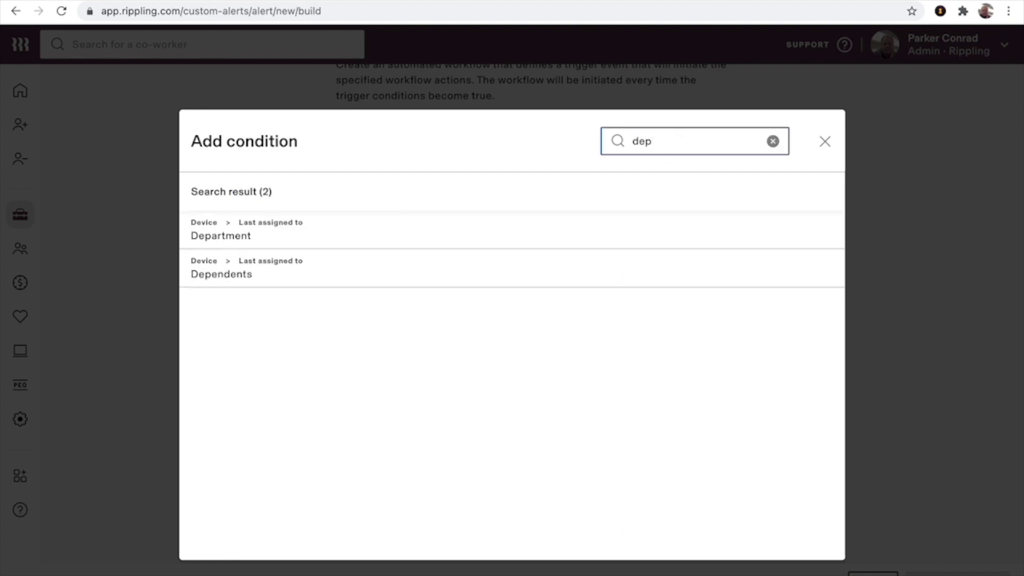
{"action": "left_click", "coordinate": [264, 237]}
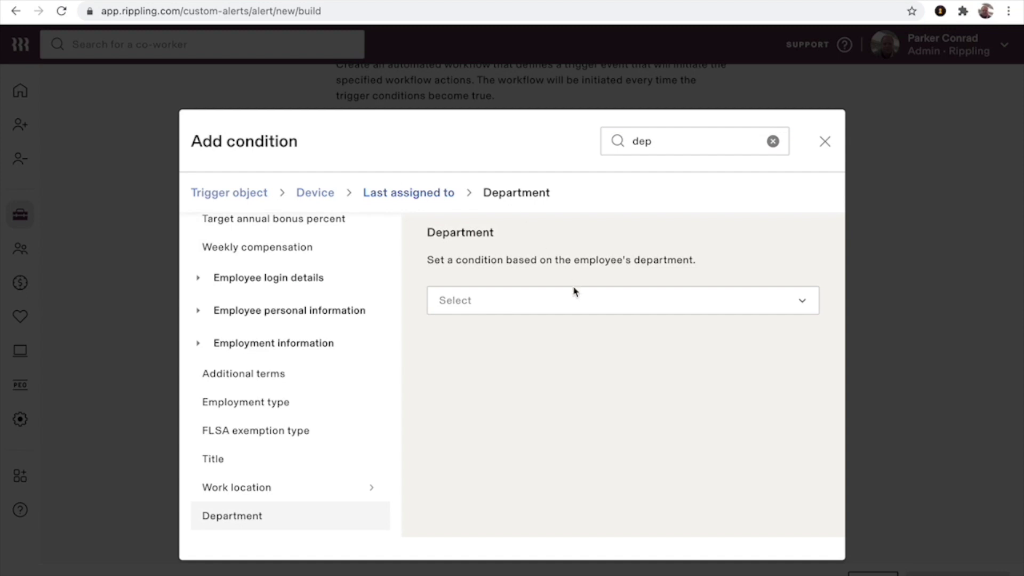
{"action": "left_click", "coordinate": [580, 312]}
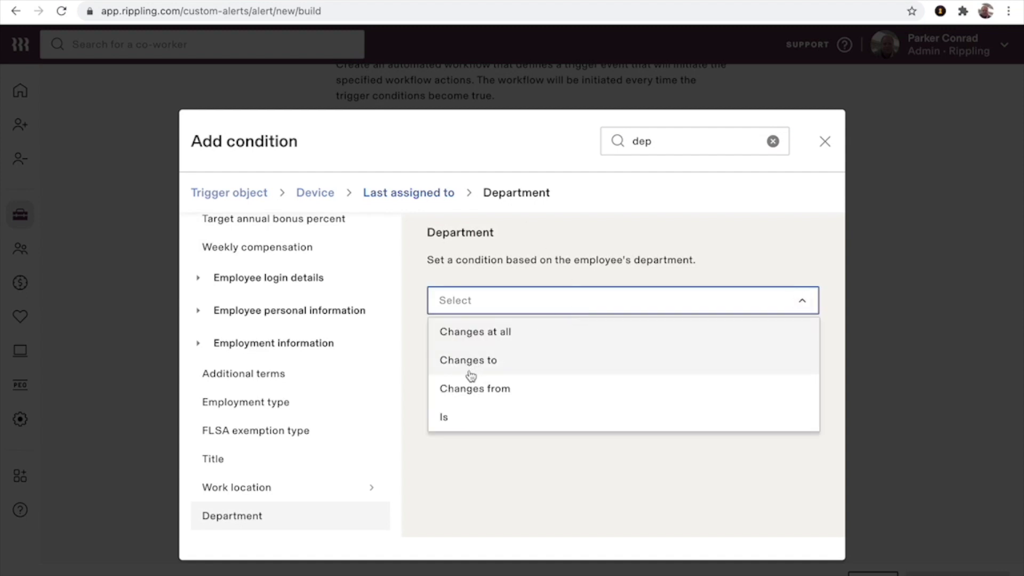
{"action": "left_click", "coordinate": [458, 421]}
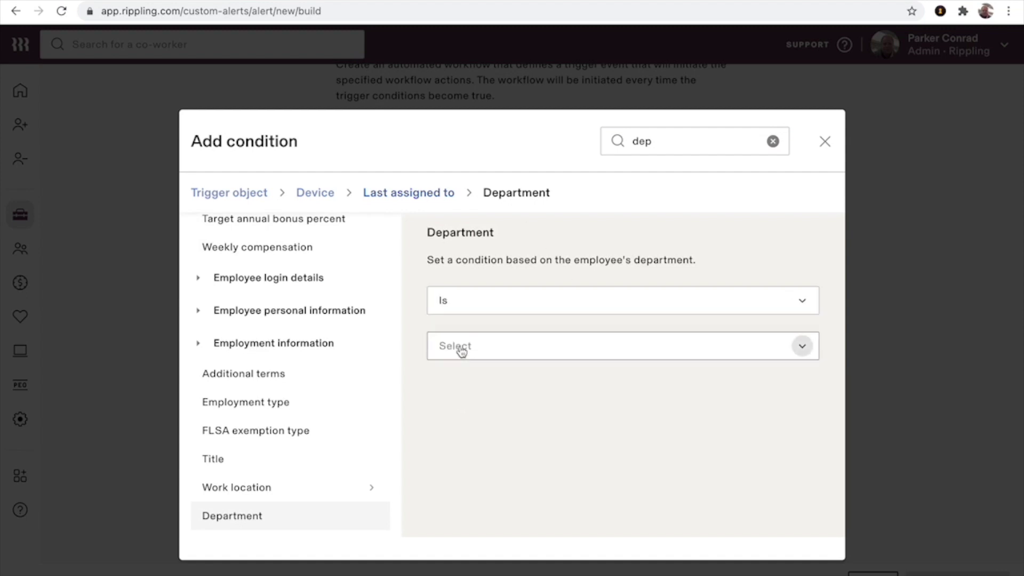
{"action": "left_click", "coordinate": [458, 347]}
{"action": "left_click", "coordinate": [467, 389]}
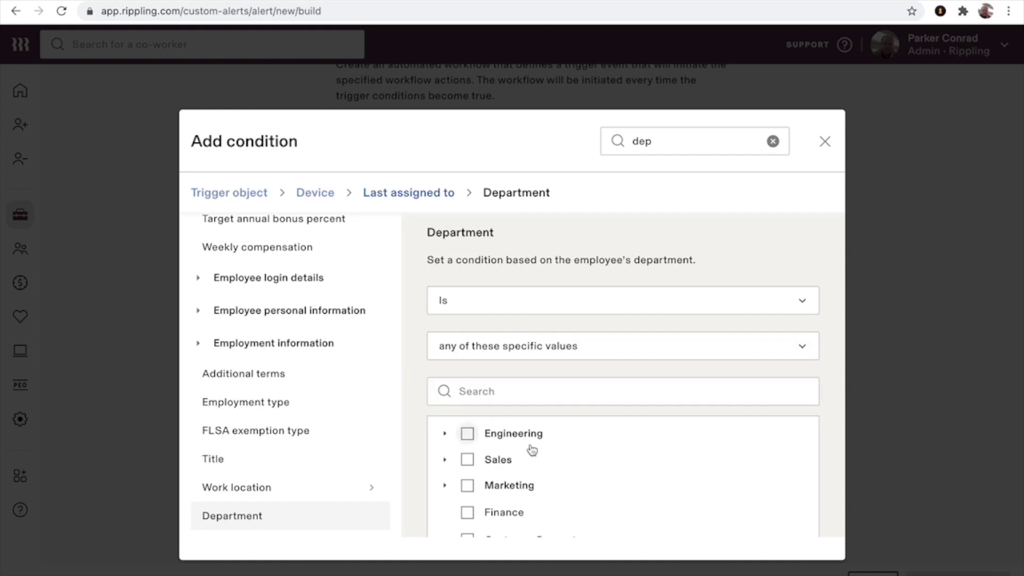
{"action": "left_click", "coordinate": [467, 433]}
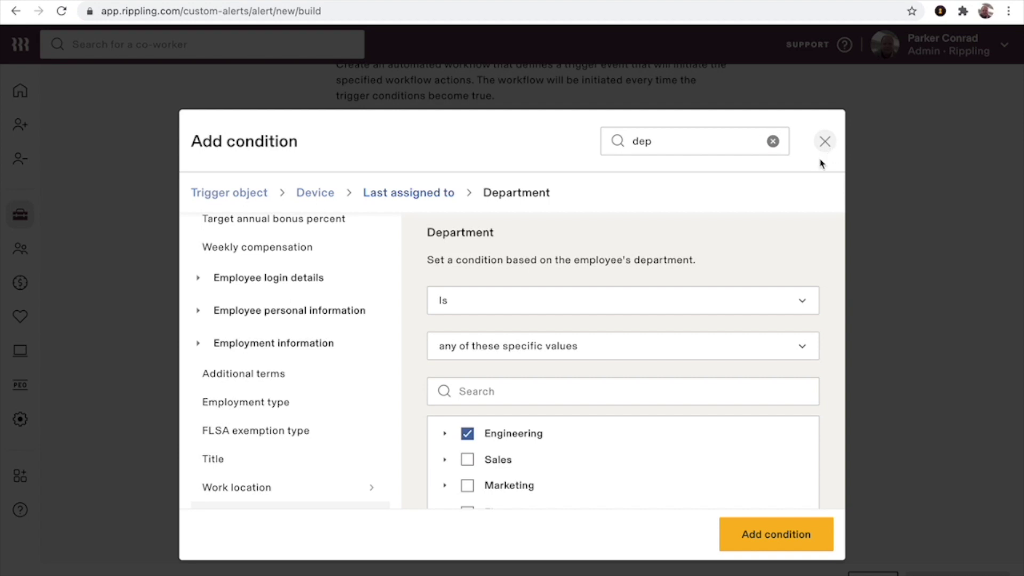
{"action": "scroll", "coordinate": [627, 313], "scroll_direction": "down", "scroll_amount": 3}
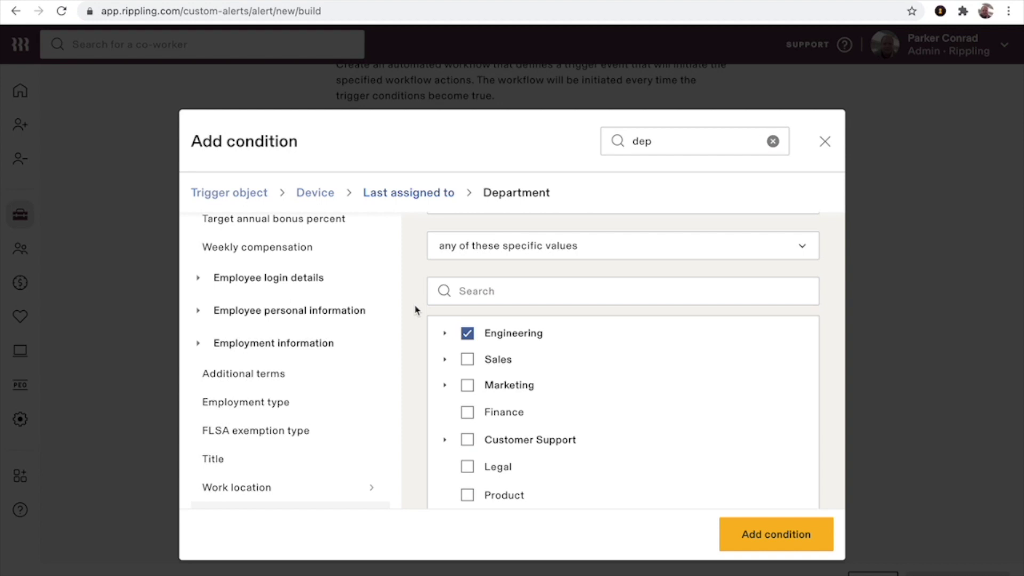
{"action": "left_click", "coordinate": [825, 143]}
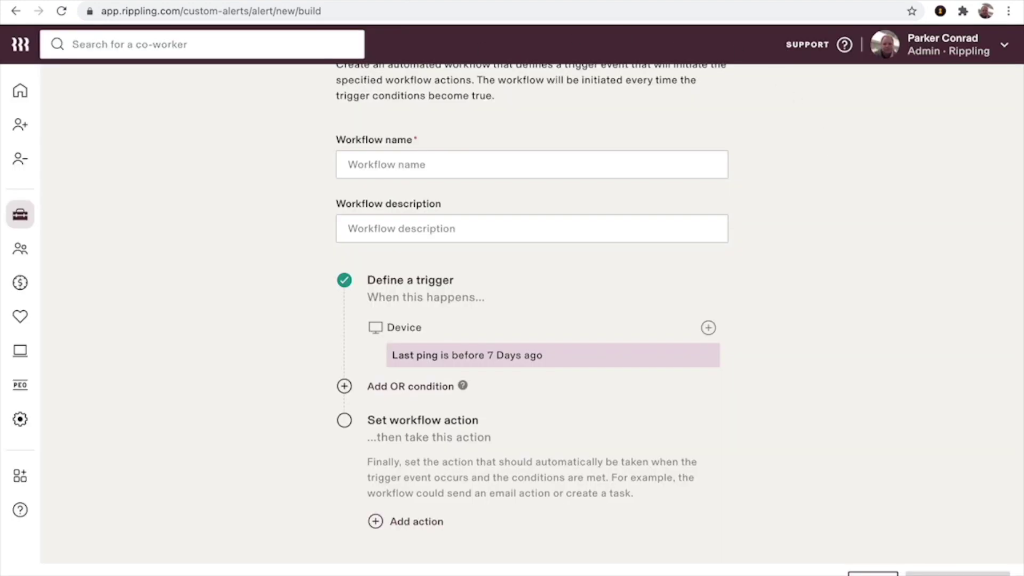
Switch to Time & Attendance, open the overtime policies, and look through the default state policies.
{"action": "left_click", "coordinate": [406, 1]}
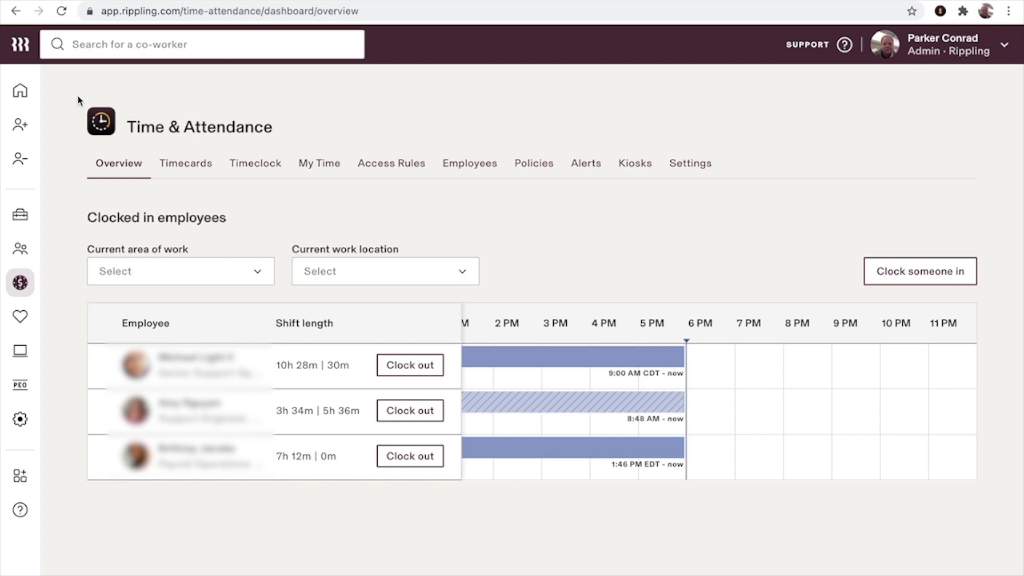
{"action": "left_click", "coordinate": [530, 163]}
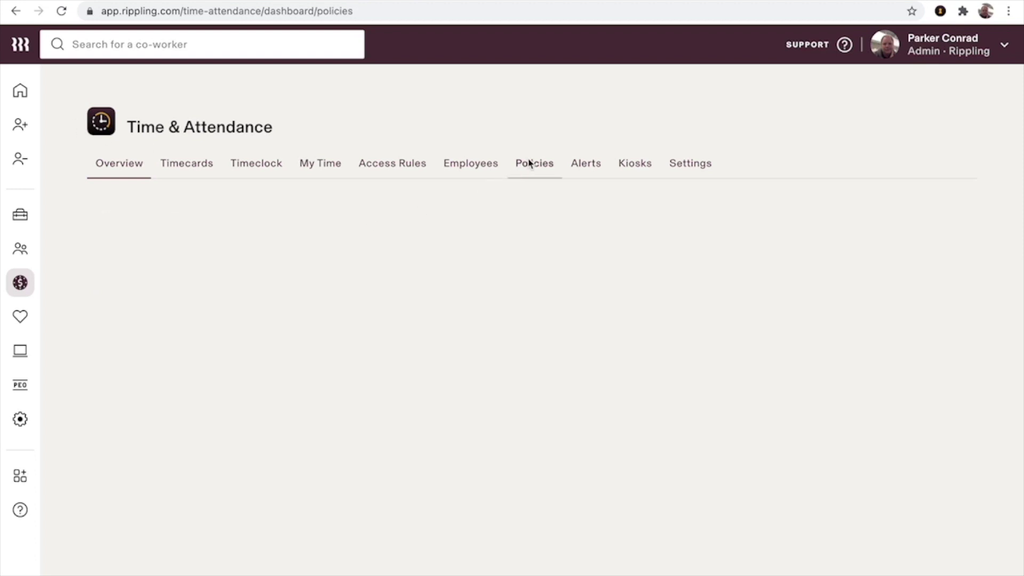
{"action": "left_click", "coordinate": [132, 252]}
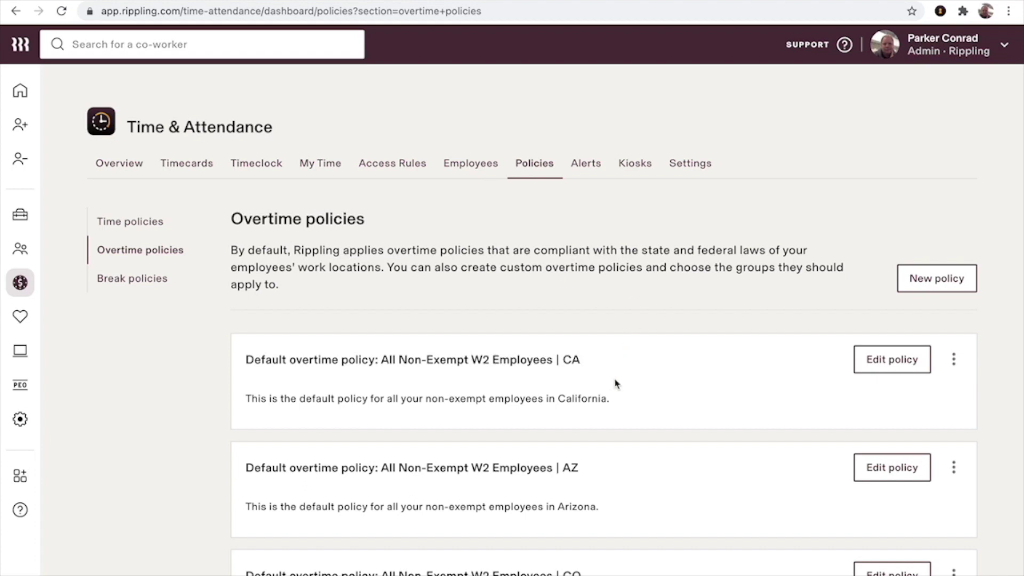
{"action": "scroll", "coordinate": [613, 383], "scroll_direction": "down", "scroll_amount": 2}
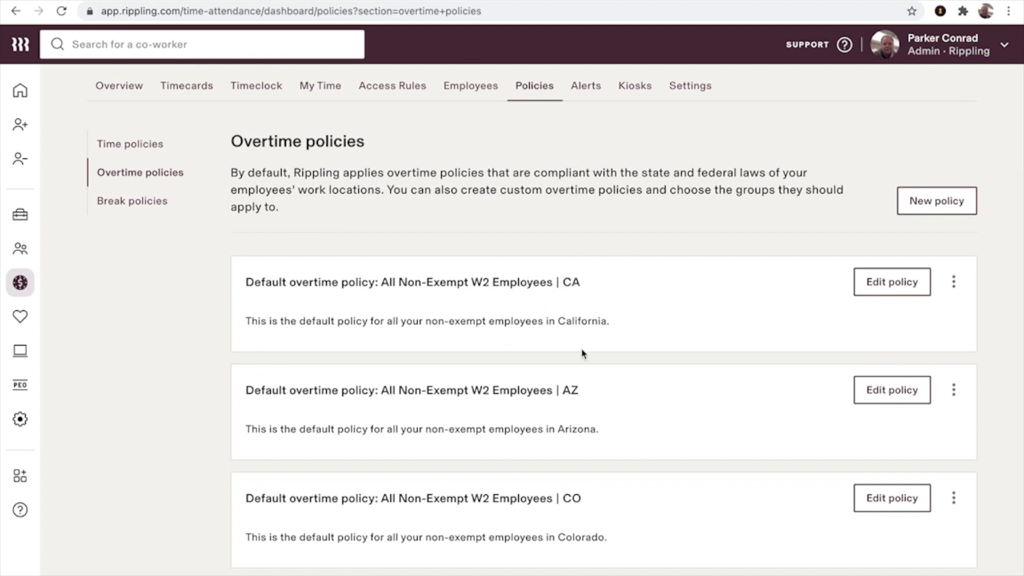
{"action": "scroll", "coordinate": [571, 493], "scroll_direction": "down", "scroll_amount": 1}
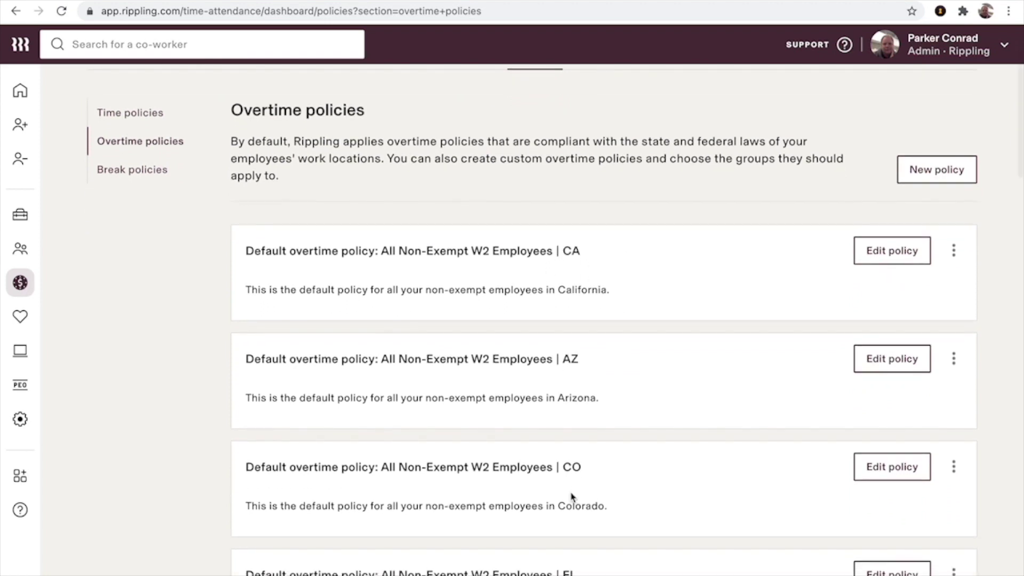
{"action": "scroll", "coordinate": [571, 496], "scroll_direction": "up", "scroll_amount": 2}
{"action": "scroll", "coordinate": [571, 496], "scroll_direction": "up", "scroll_amount": 2}
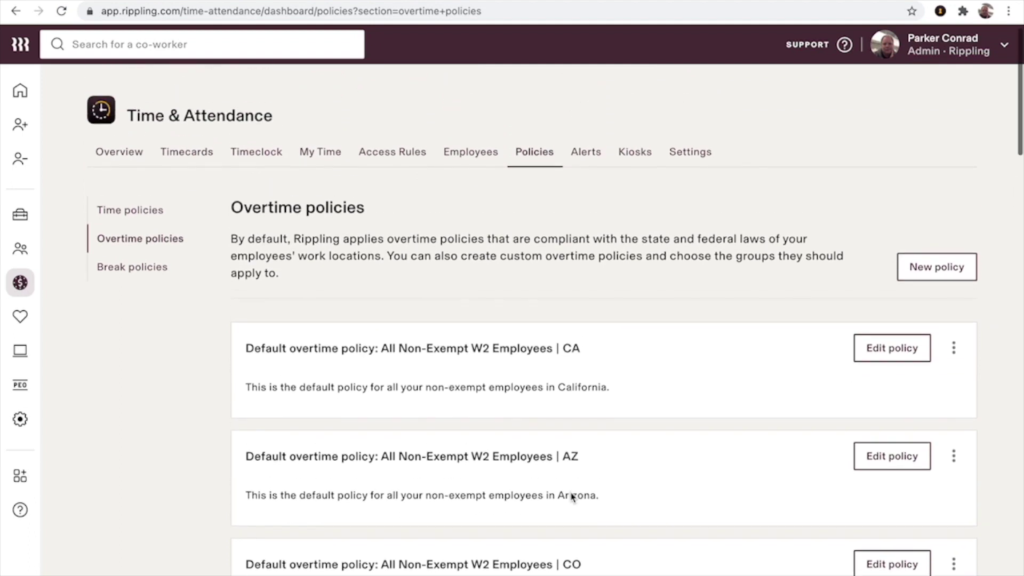
Start a new overtime policy and examine the pay rate and no-work actions available for Rule 1.
{"action": "left_click", "coordinate": [936, 274]}
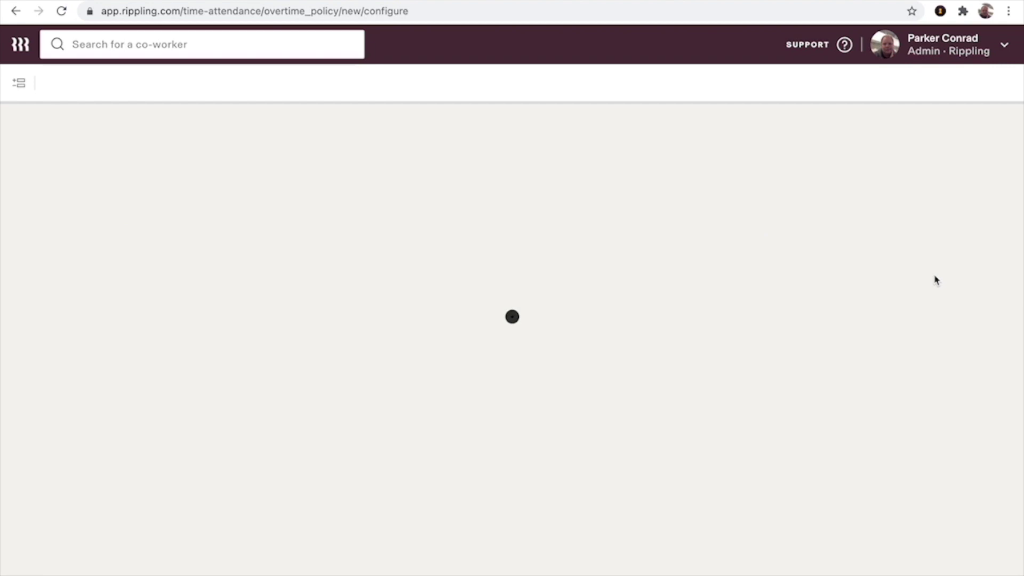
{"action": "scroll", "coordinate": [259, 364], "scroll_direction": "down", "scroll_amount": 1}
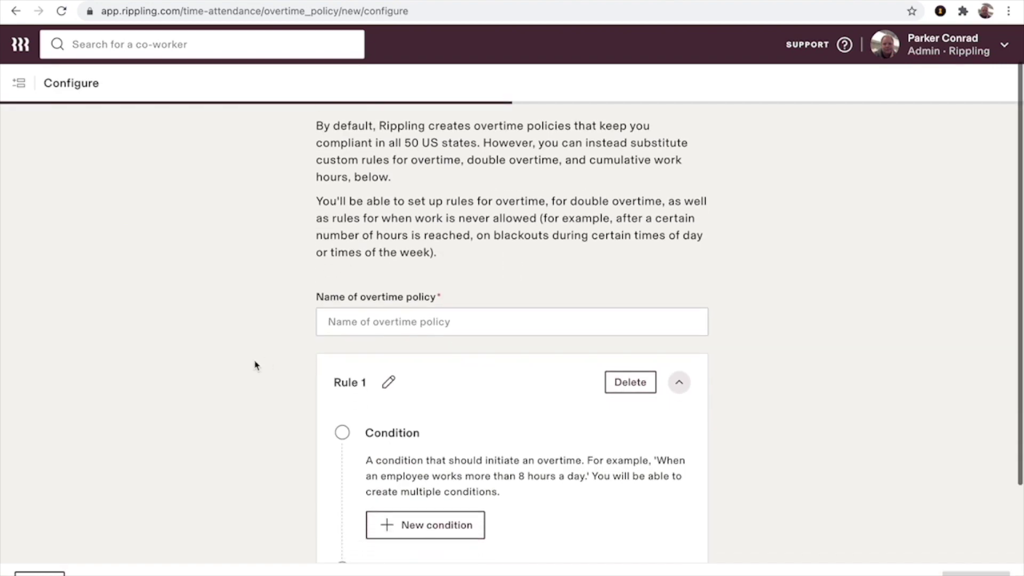
{"action": "scroll", "coordinate": [255, 366], "scroll_direction": "down", "scroll_amount": 1}
{"action": "scroll", "coordinate": [255, 365], "scroll_direction": "down", "scroll_amount": 3}
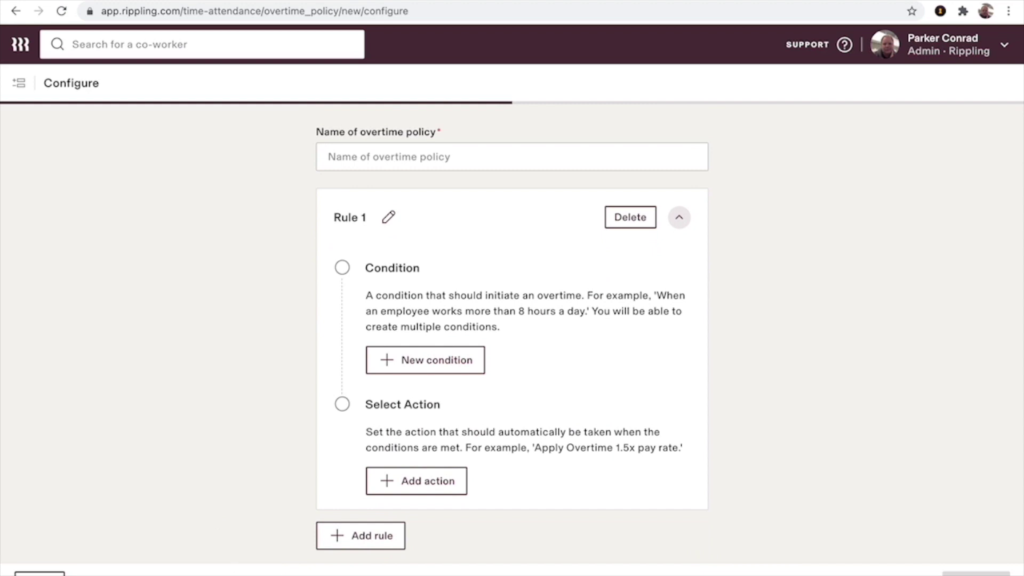
{"action": "left_click", "coordinate": [420, 482]}
{"action": "left_click", "coordinate": [558, 239]}
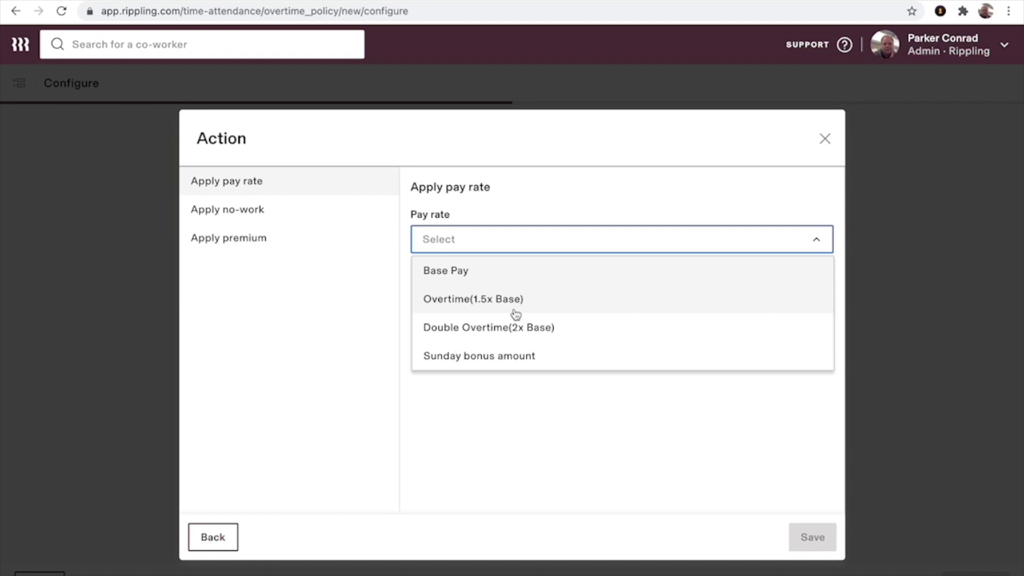
{"action": "left_click", "coordinate": [274, 219]}
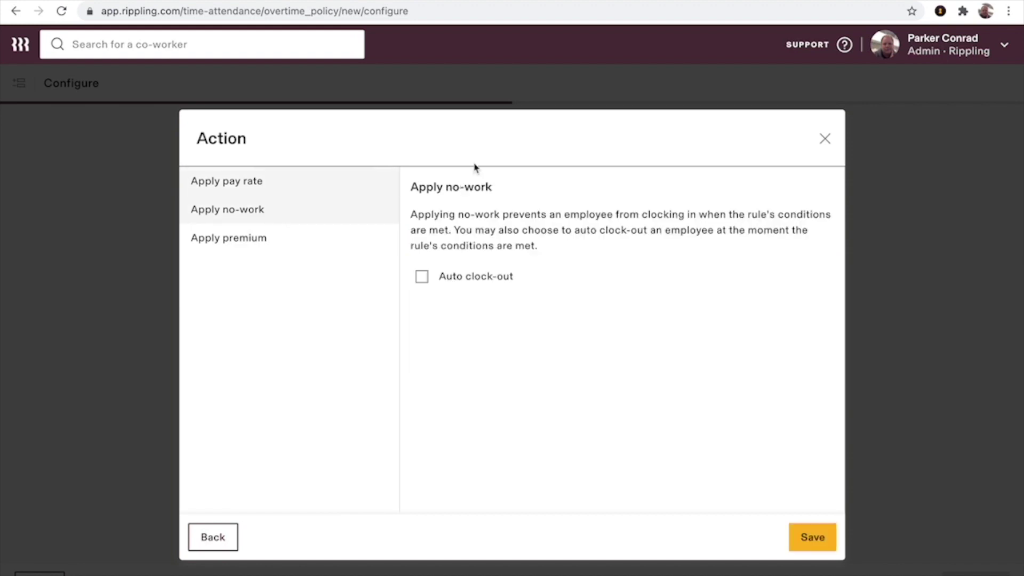
{"action": "left_click", "coordinate": [826, 140]}
Try a Specific days and times condition on "Certain days in week" with Friday and Saturday selected, and check its time-of-day options.
{"action": "left_click", "coordinate": [436, 362]}
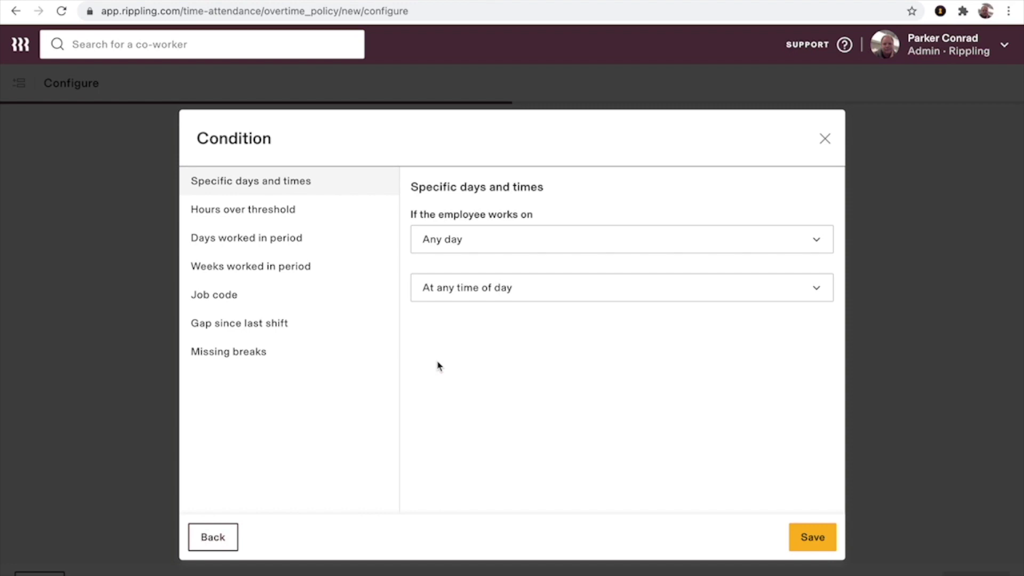
{"action": "left_click", "coordinate": [758, 238]}
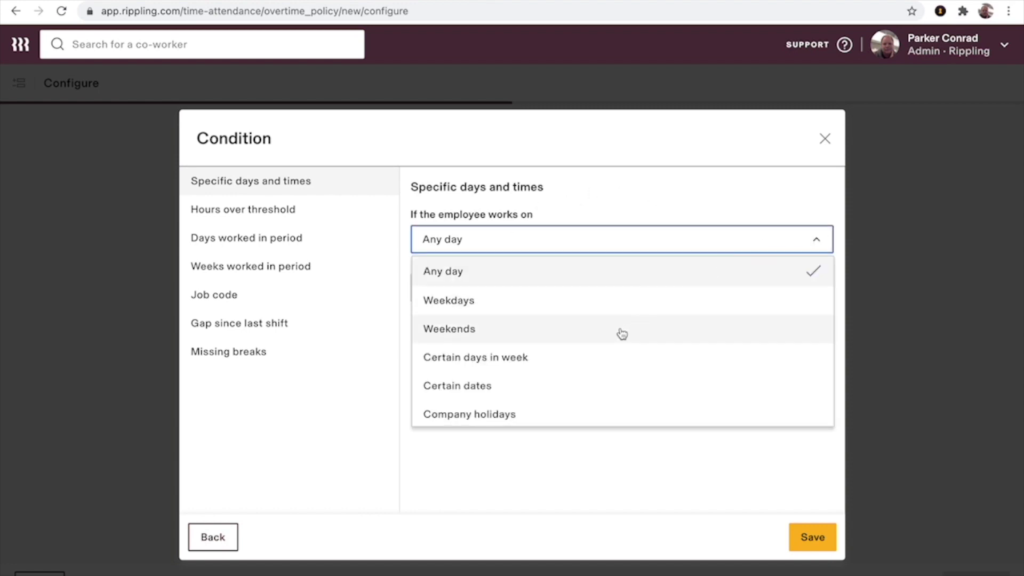
{"action": "left_click", "coordinate": [569, 368]}
{"action": "left_click", "coordinate": [618, 306]}
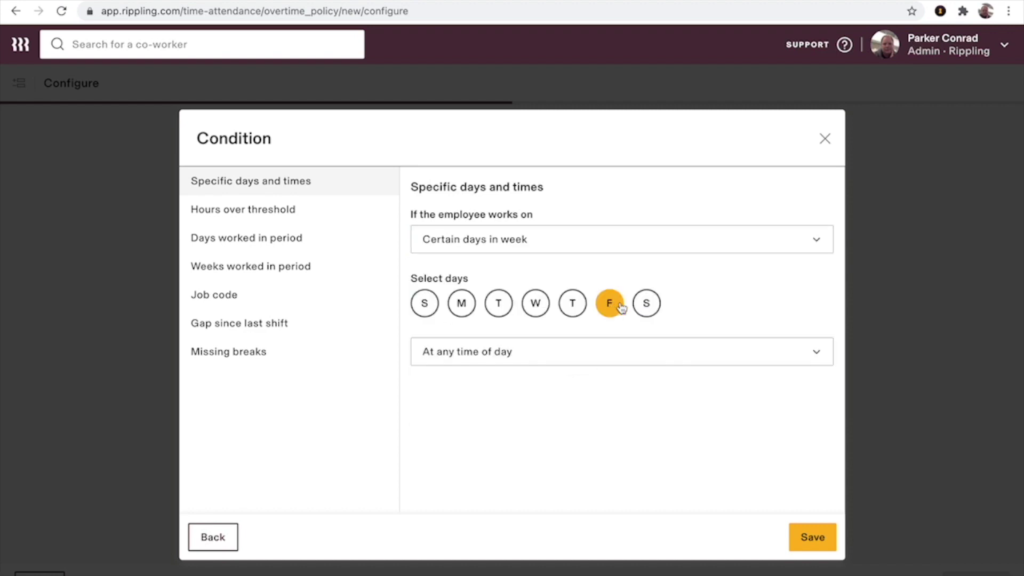
{"action": "left_click", "coordinate": [643, 306]}
{"action": "left_click", "coordinate": [638, 351]}
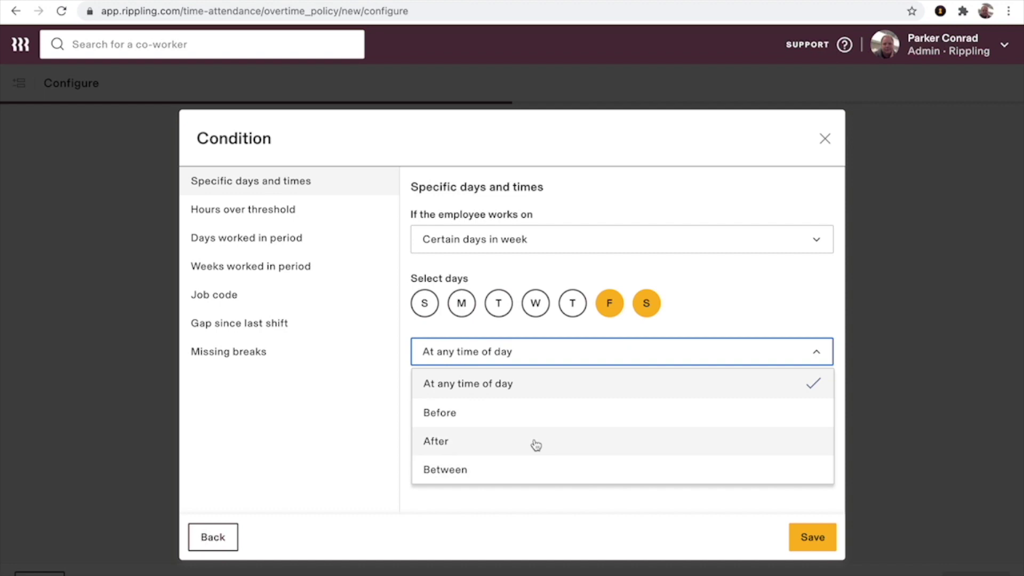
Examine the period options of the "Hours over threshold" condition, and leave the new overtime policy without saving.
{"action": "left_click", "coordinate": [291, 213]}
{"action": "left_click", "coordinate": [475, 241]}
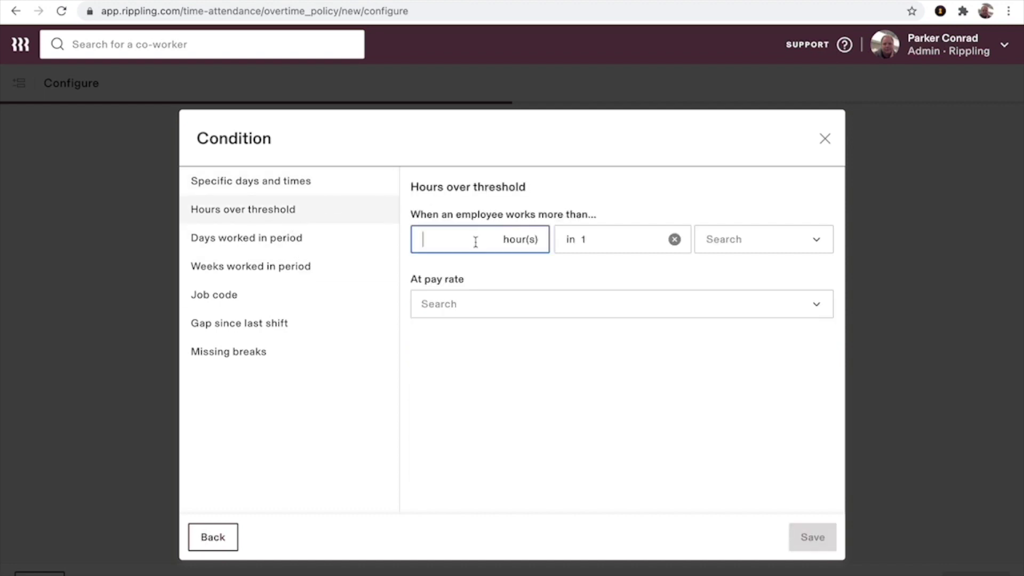
{"action": "left_click", "coordinate": [816, 242]}
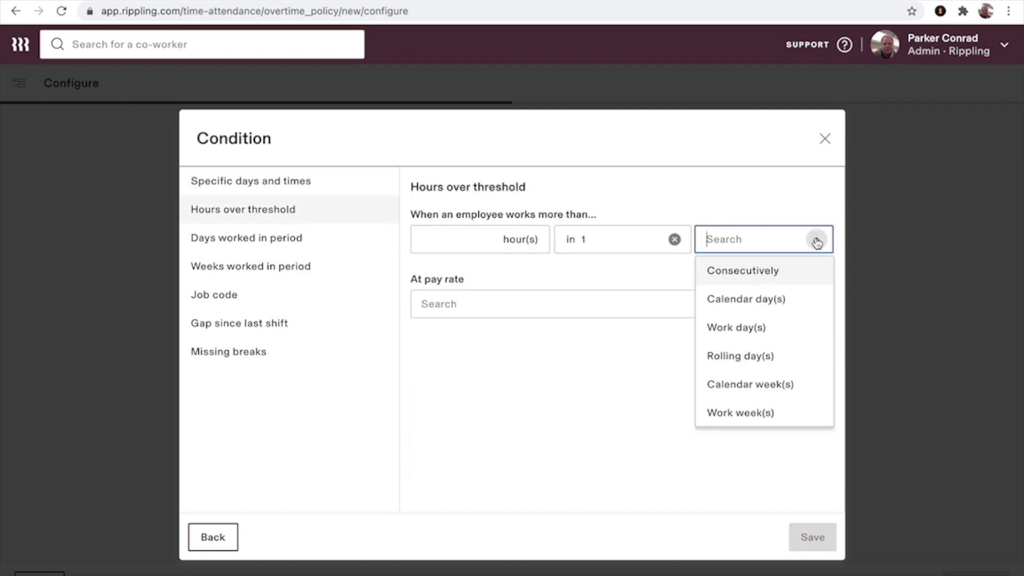
{"action": "scroll", "coordinate": [751, 306], "scroll_direction": "down", "scroll_amount": 3}
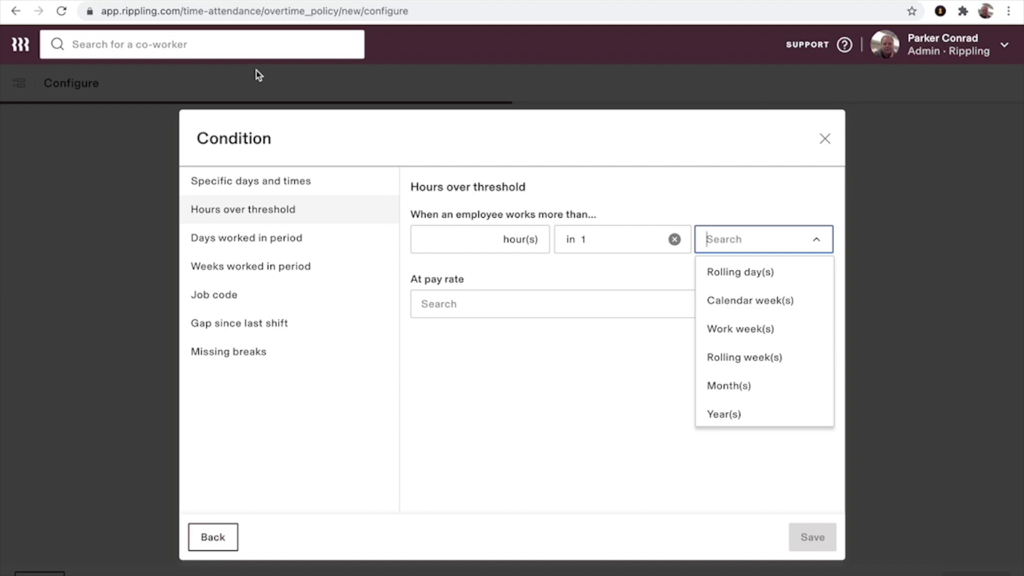
{"action": "left_click", "coordinate": [213, 536]}
{"action": "left_click", "coordinate": [40, 572]}
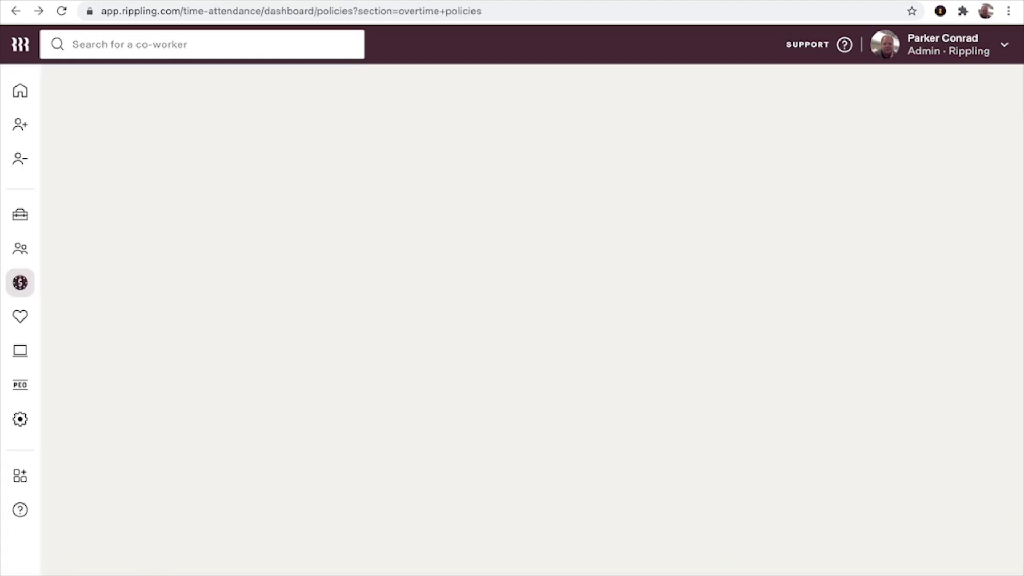
Open the default California overtime policy for editing and look through its list of overtime rules.
{"action": "left_click", "coordinate": [901, 359]}
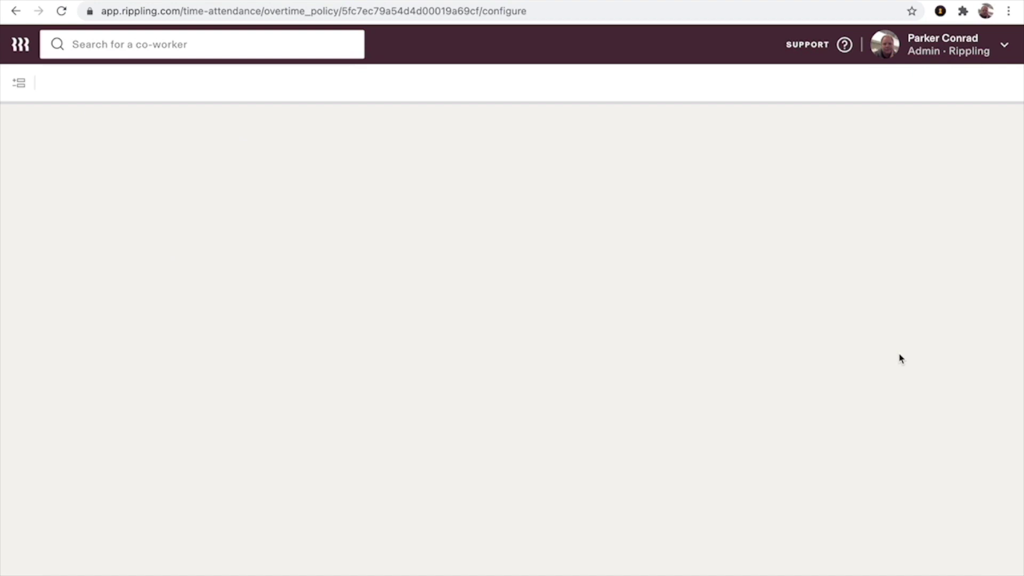
{"action": "scroll", "coordinate": [335, 395], "scroll_direction": "down", "scroll_amount": 3}
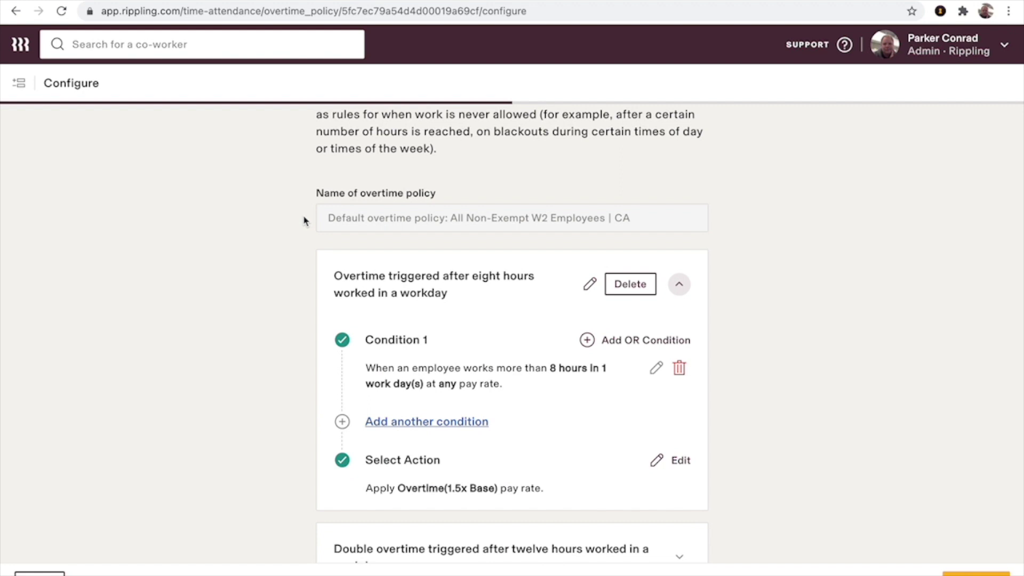
{"action": "scroll", "coordinate": [304, 221], "scroll_direction": "down", "scroll_amount": 4}
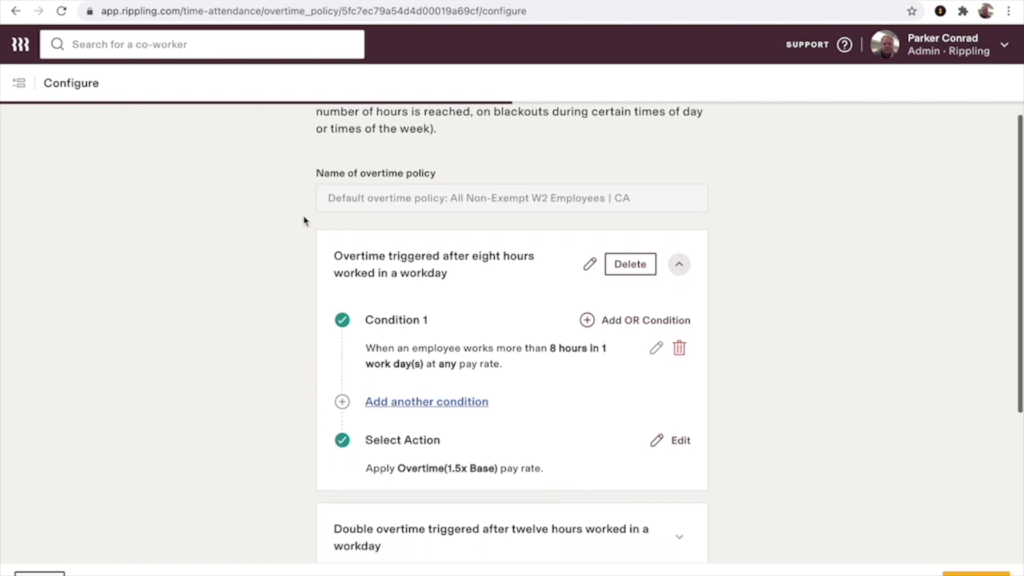
{"action": "scroll", "coordinate": [304, 221], "scroll_direction": "down", "scroll_amount": 2}
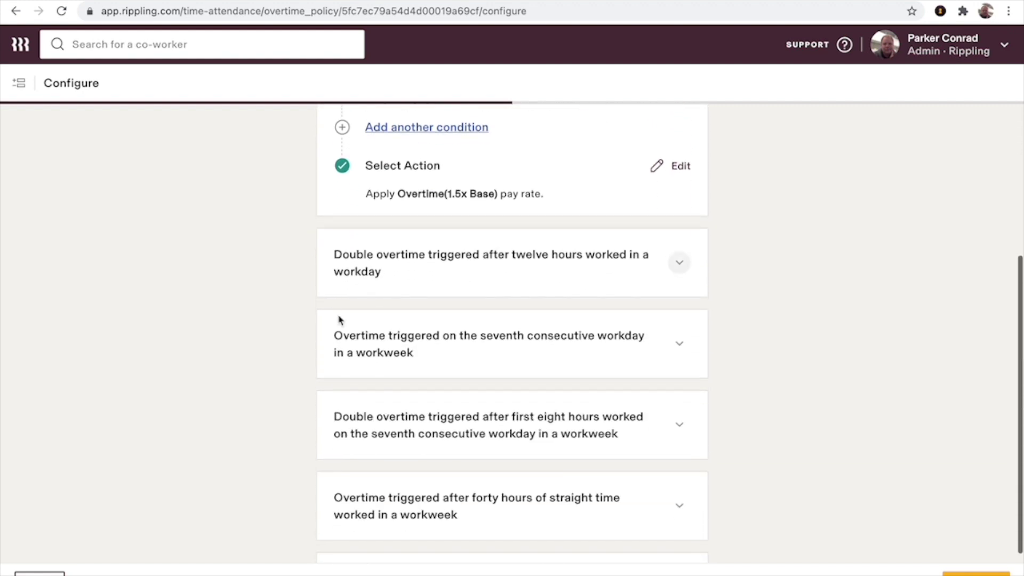
Examine the conditions and actions of the seventh-workday double overtime rule and the forty-hour workweek rule, and leave the policy.
{"action": "left_click", "coordinate": [382, 429]}
{"action": "scroll", "coordinate": [384, 429], "scroll_direction": "down", "scroll_amount": 1}
{"action": "scroll", "coordinate": [384, 429], "scroll_direction": "down", "scroll_amount": 6}
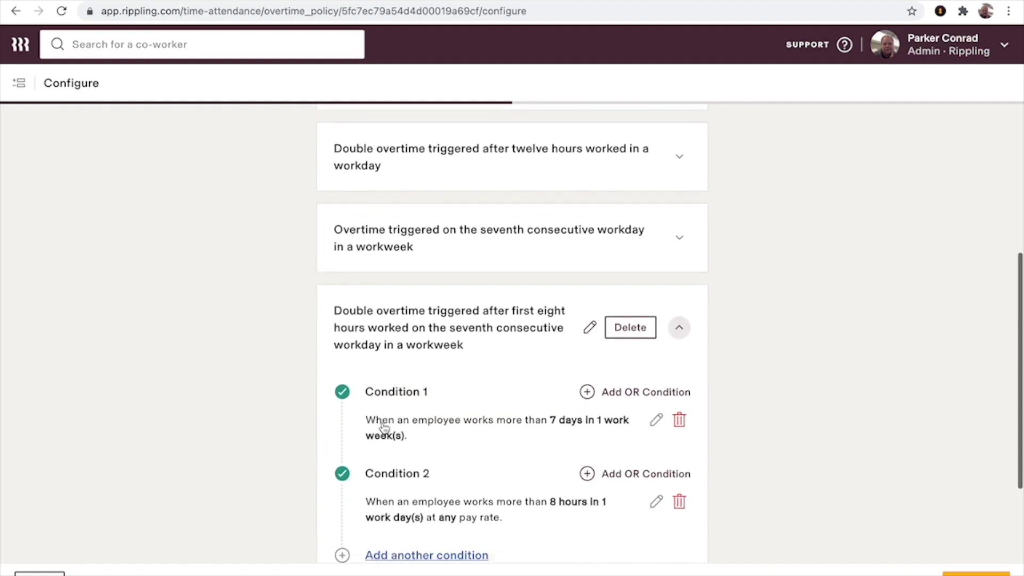
{"action": "left_click", "coordinate": [384, 447]}
{"action": "scroll", "coordinate": [387, 447], "scroll_direction": "down", "scroll_amount": 1}
{"action": "scroll", "coordinate": [387, 447], "scroll_direction": "down", "scroll_amount": 1}
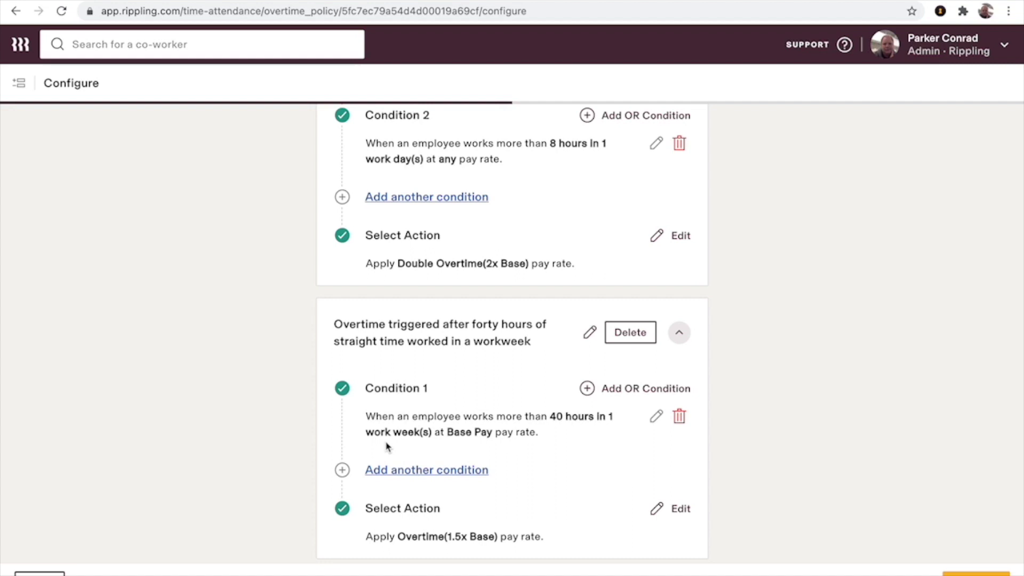
{"action": "left_click", "coordinate": [32, 573]}
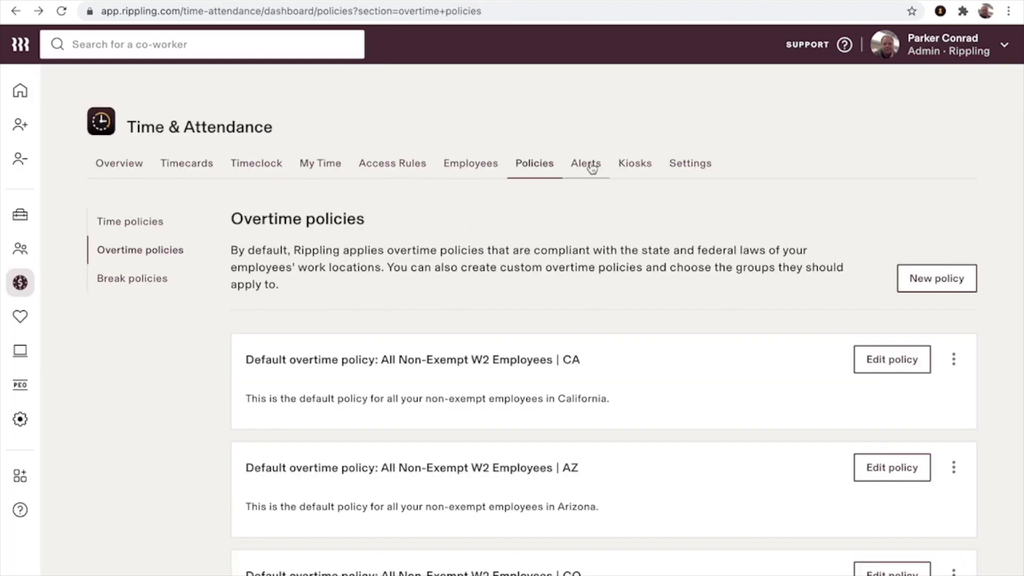
Open the Time & Attendance alerts and examine the trigger, condition and email action of the unapproved hours alert.
{"action": "left_click", "coordinate": [590, 165]}
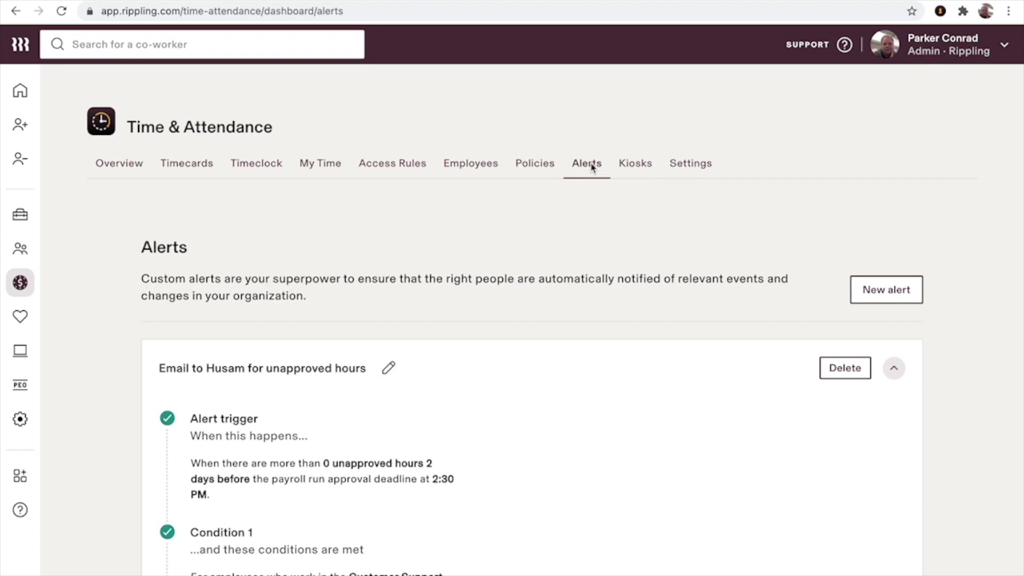
{"action": "scroll", "coordinate": [591, 167], "scroll_direction": "down", "scroll_amount": 5}
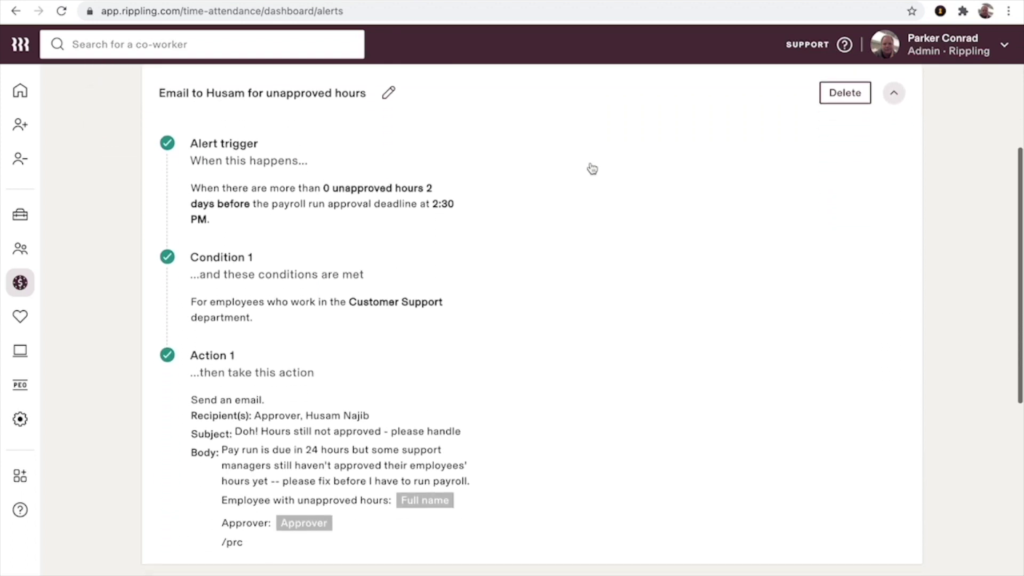